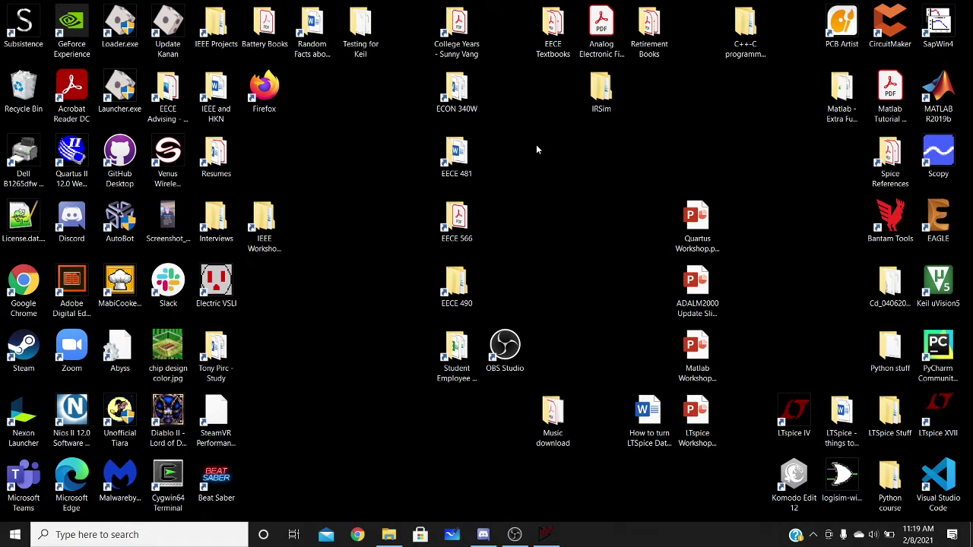
Open File Explorer and go to the folder Documents > LTspiceXVII > lib > sub.
{"action": "left_click", "coordinate": [388, 534]}
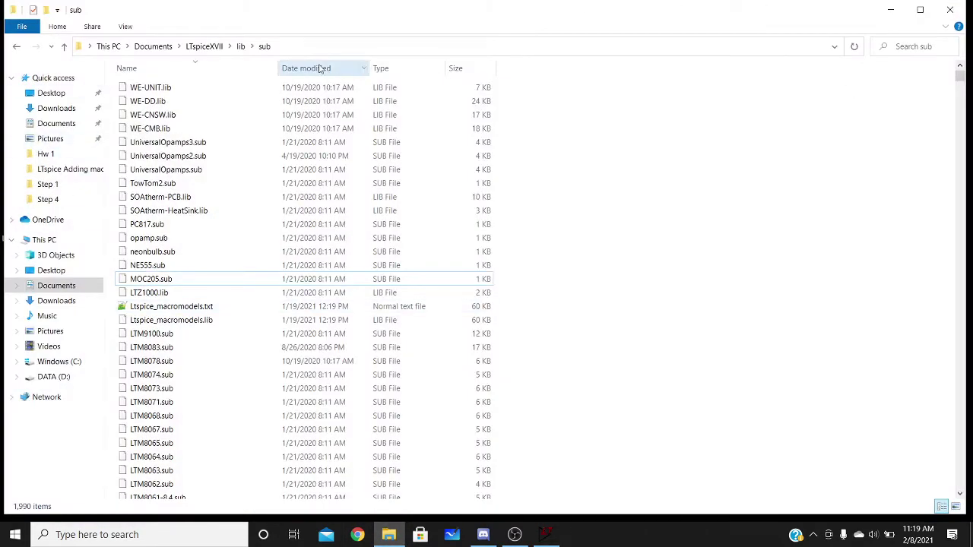
{"action": "left_click", "coordinate": [62, 126]}
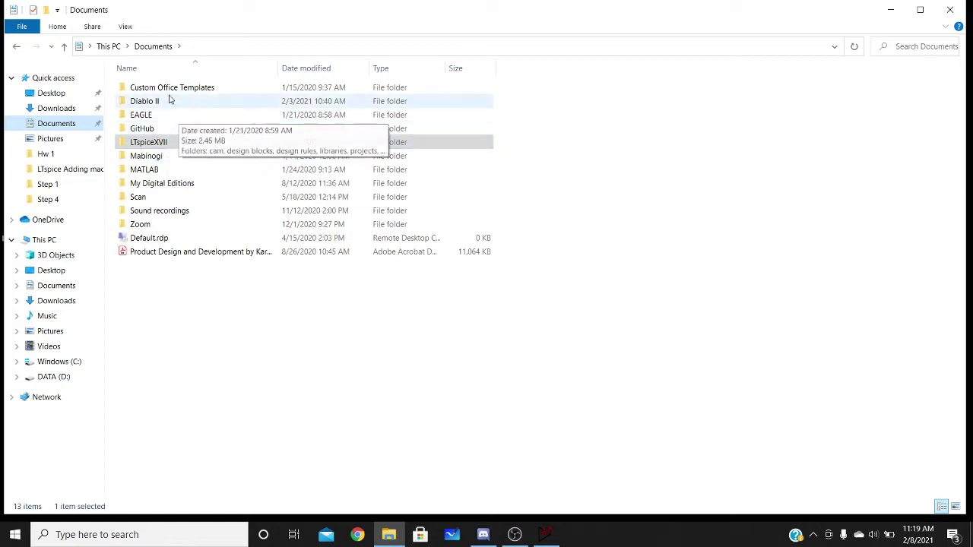
{"action": "double_click", "coordinate": [165, 146]}
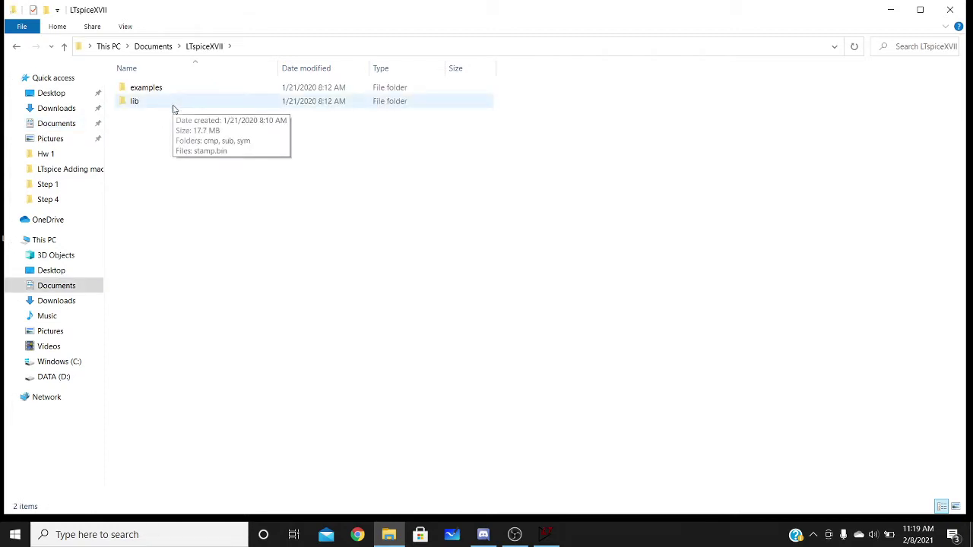
{"action": "double_click", "coordinate": [174, 106]}
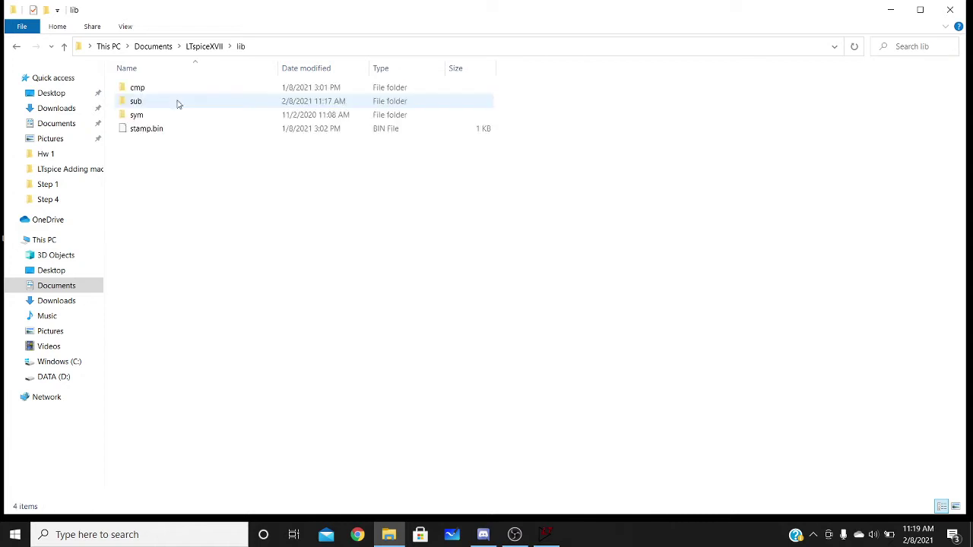
{"action": "double_click", "coordinate": [188, 105]}
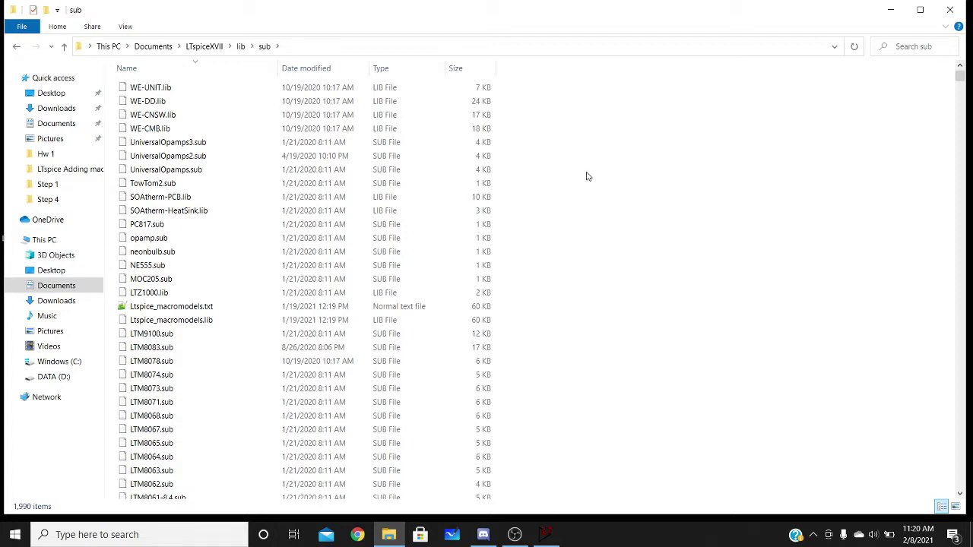
Create a new text document in the sub folder and name it mymacromodels.lib, accepting the changed file extension.
{"action": "right_click", "coordinate": [609, 219]}
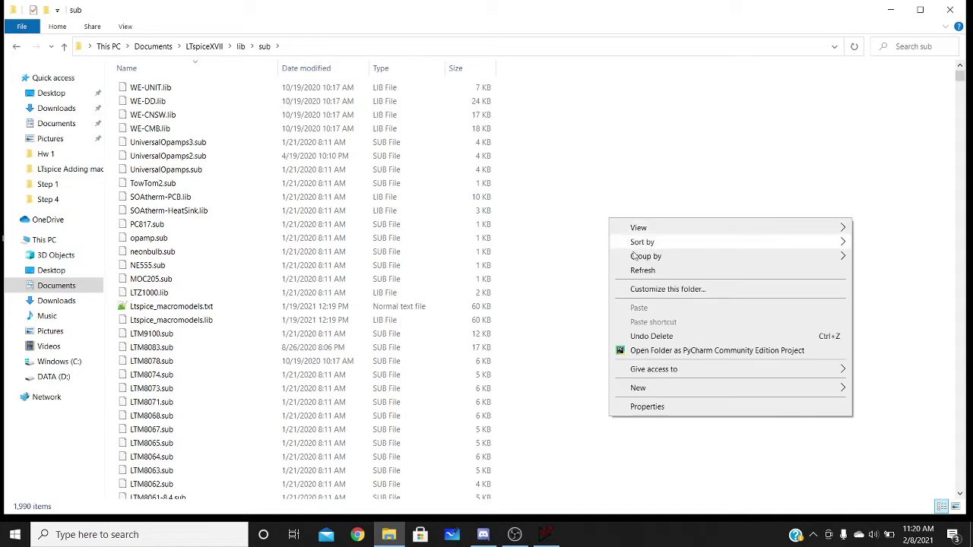
{"action": "mouse_move", "coordinate": [646, 389]}
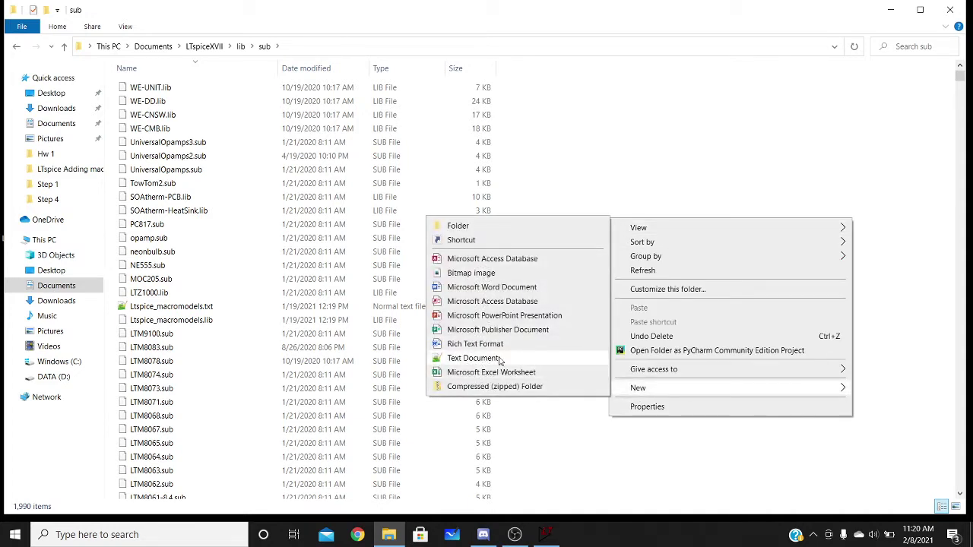
{"action": "left_click", "coordinate": [500, 361]}
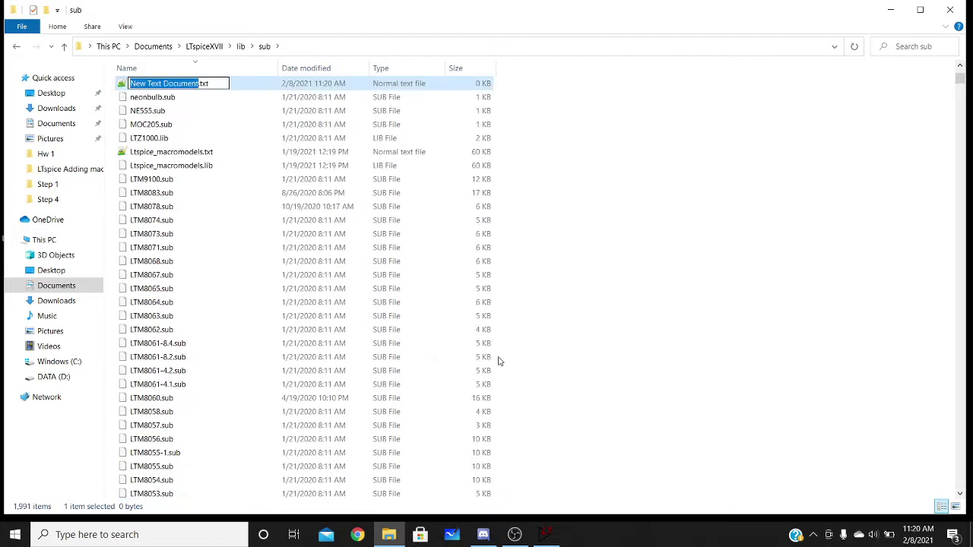
{"action": "type", "text": "mymacro"}
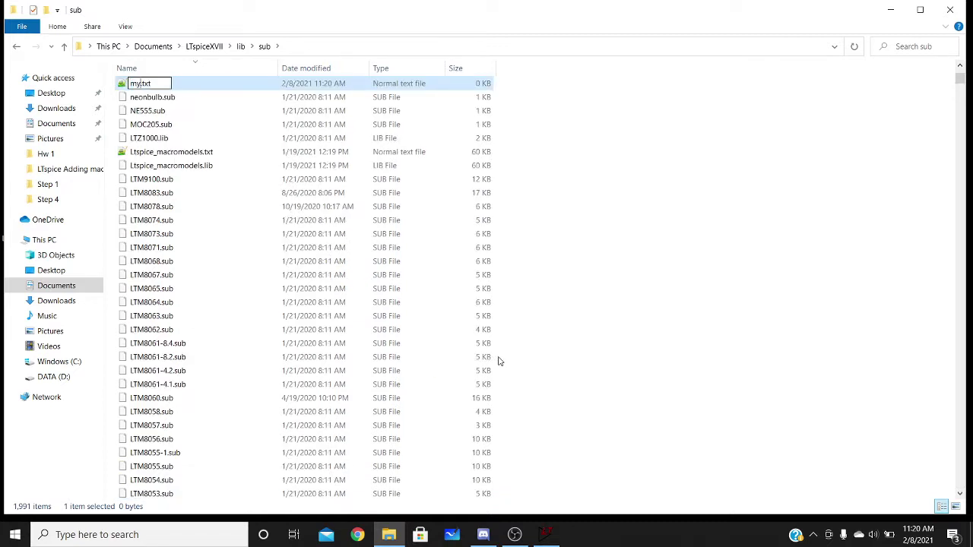
{"action": "type", "text": "models"}
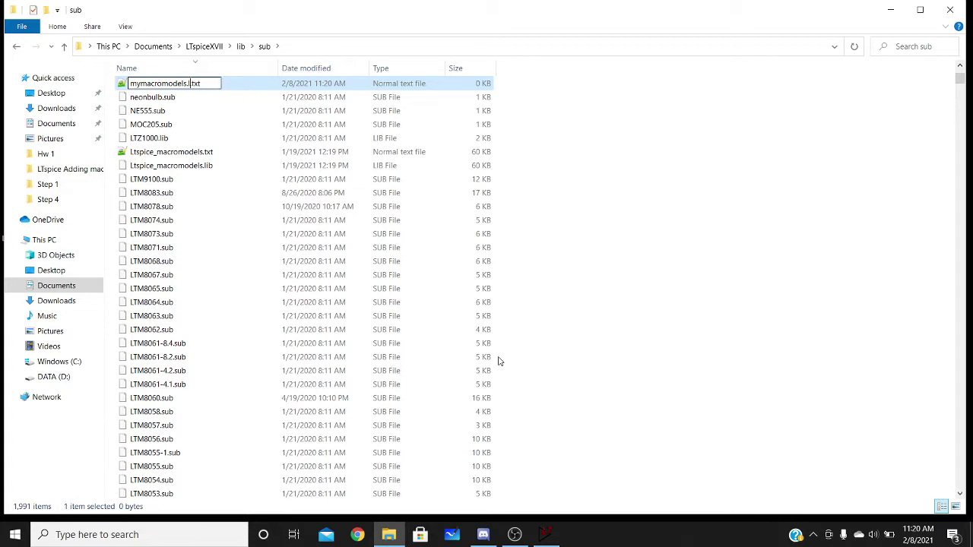
{"action": "type", "text": ".lib"}
{"action": "key", "text": "BackSpace"}
{"action": "key", "text": "BackSpace"}
{"action": "key", "text": "BackSpace"}
{"action": "key", "text": "BackSpace"}
{"action": "left_click", "coordinate": [571, 110]}
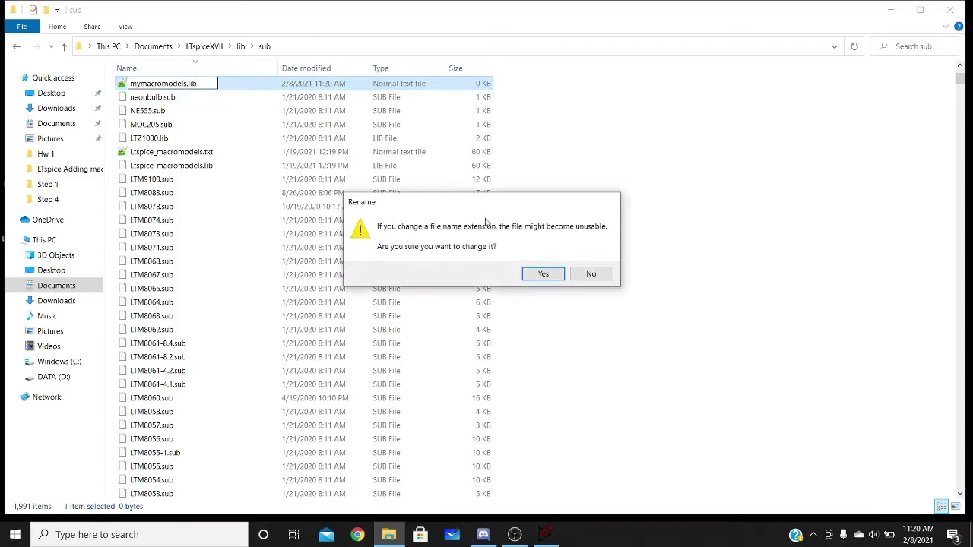
{"action": "left_click", "coordinate": [543, 275]}
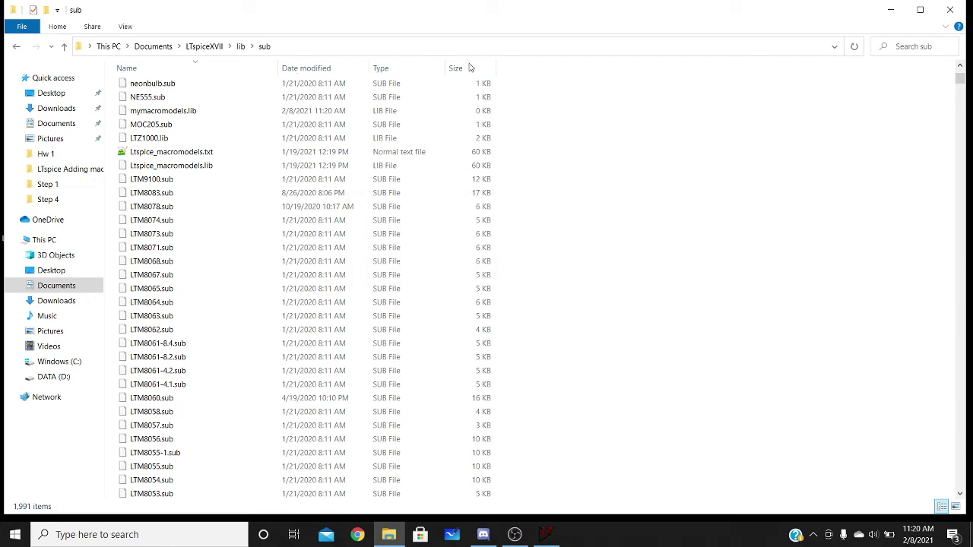
Launch Notepad++ and open mymacromodels.lib from the sub folder in it.
{"action": "left_click", "coordinate": [247, 114]}
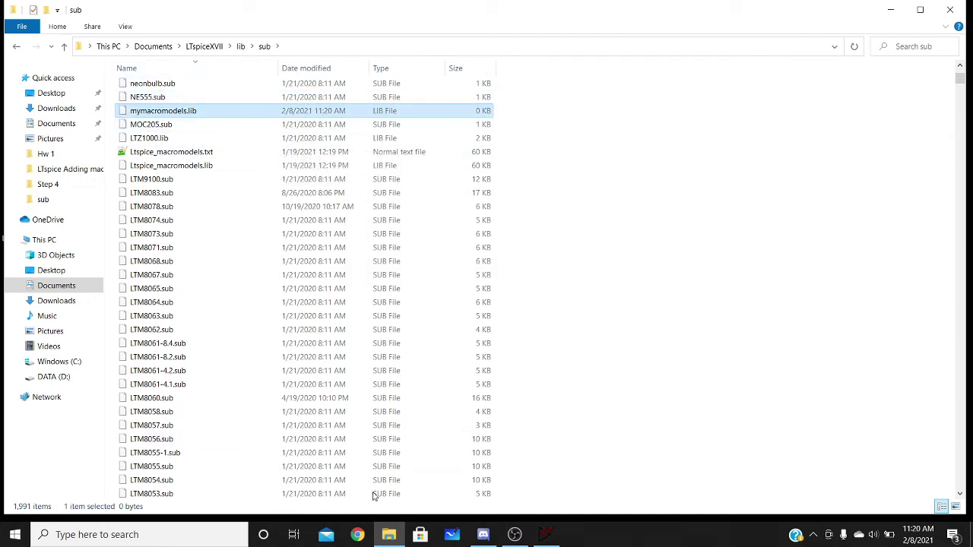
{"action": "left_click", "coordinate": [114, 534]}
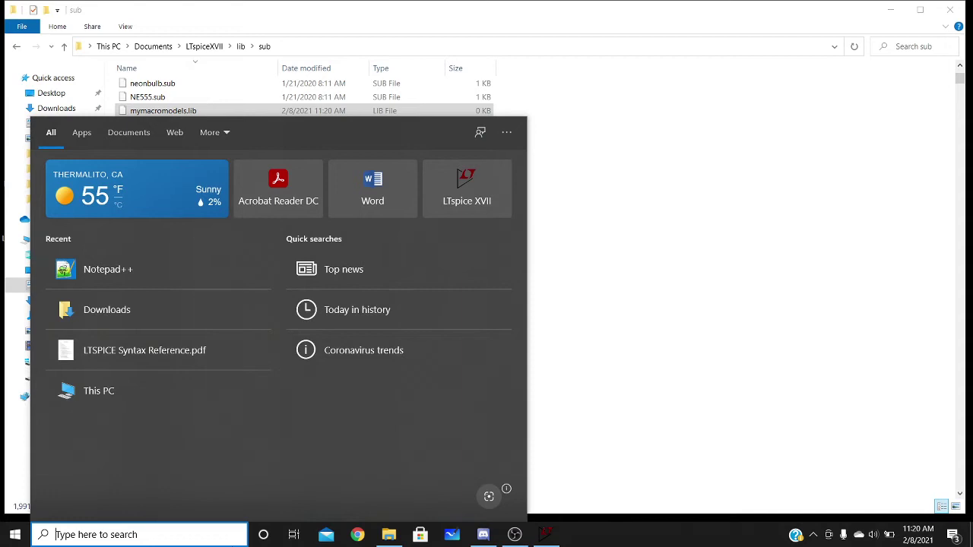
{"action": "type", "text": "notepad++"}
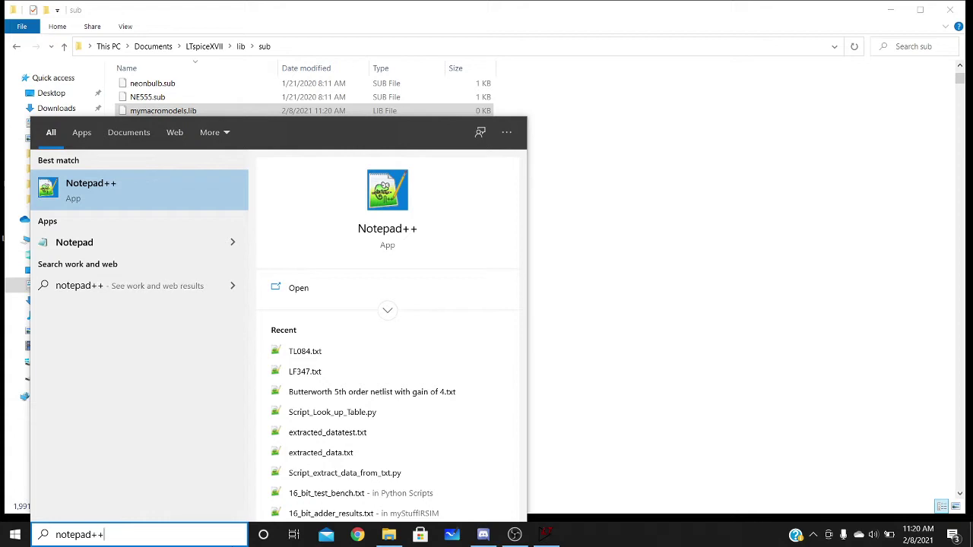
{"action": "key", "text": "Return"}
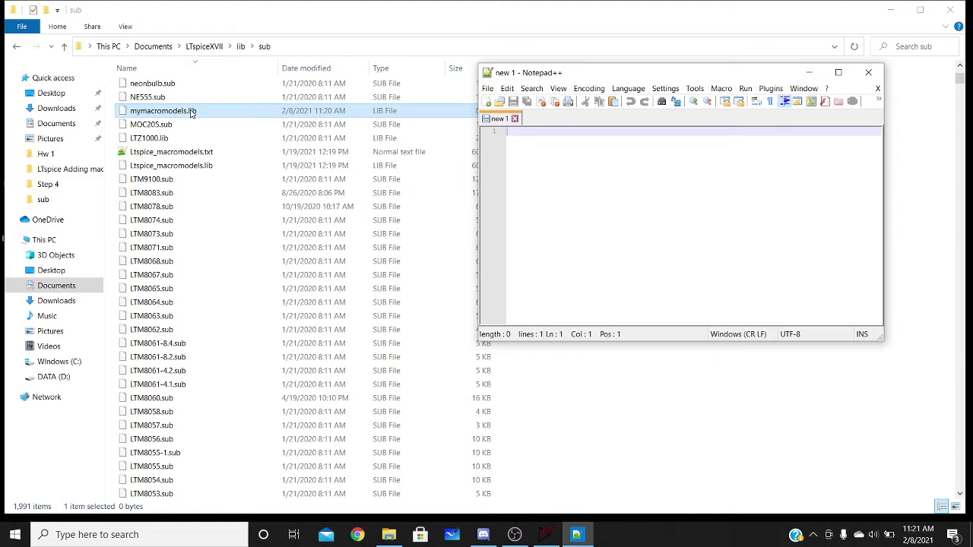
{"action": "left_click_drag", "start_coordinate": [191, 112], "coordinate": [549, 180]}
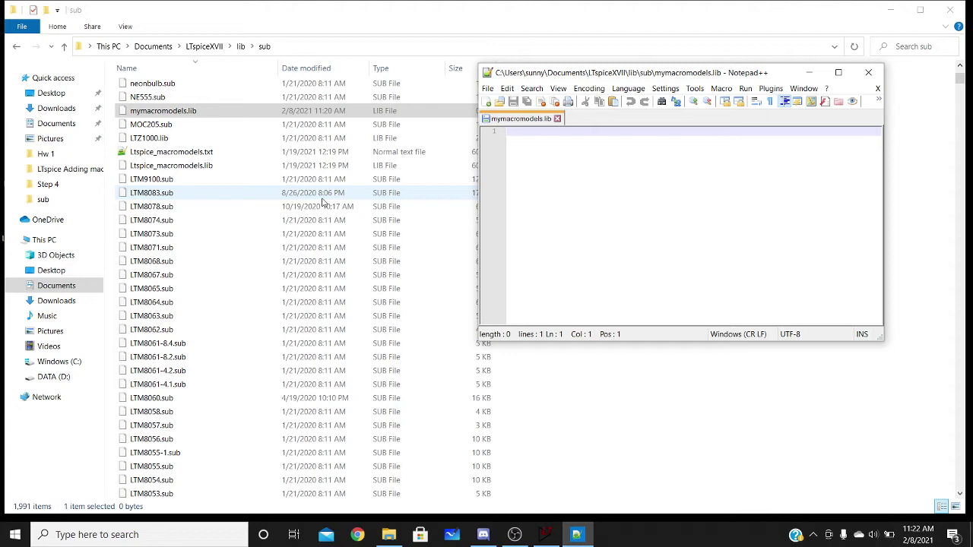
Switch to Chrome, keeping the Notepad++ window beside it, and search the web for "tl084 spice model".
{"action": "left_click", "coordinate": [358, 535]}
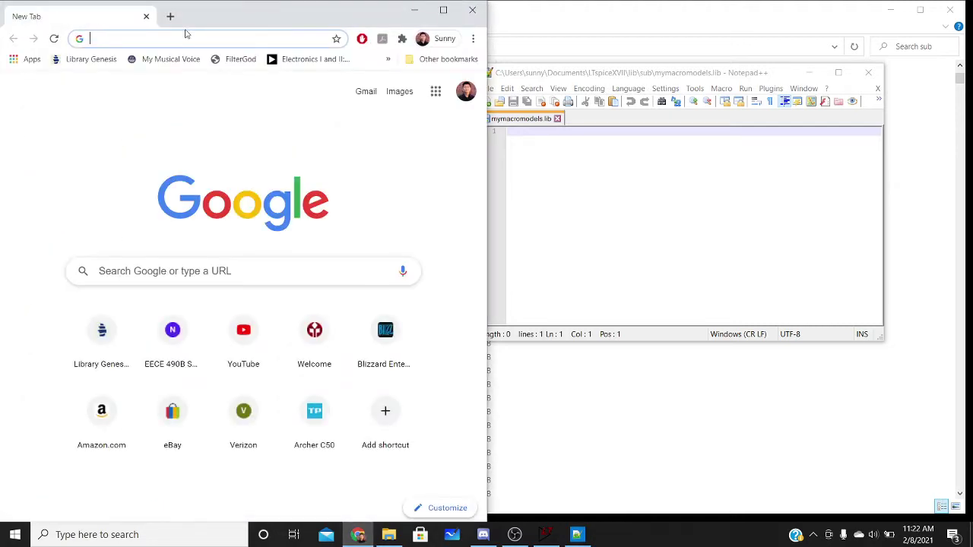
{"action": "left_click_drag", "start_coordinate": [719, 77], "coordinate": [747, 60]}
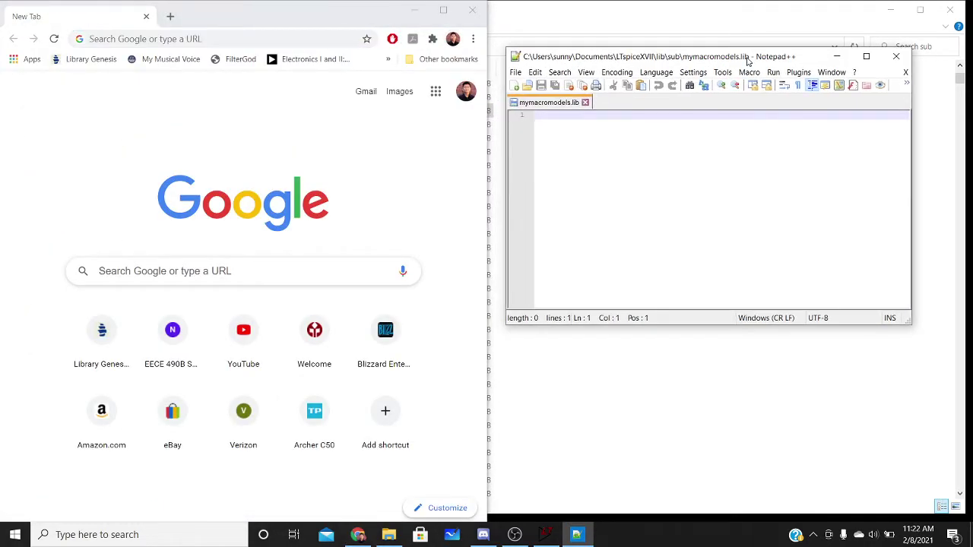
{"action": "left_click", "coordinate": [230, 37]}
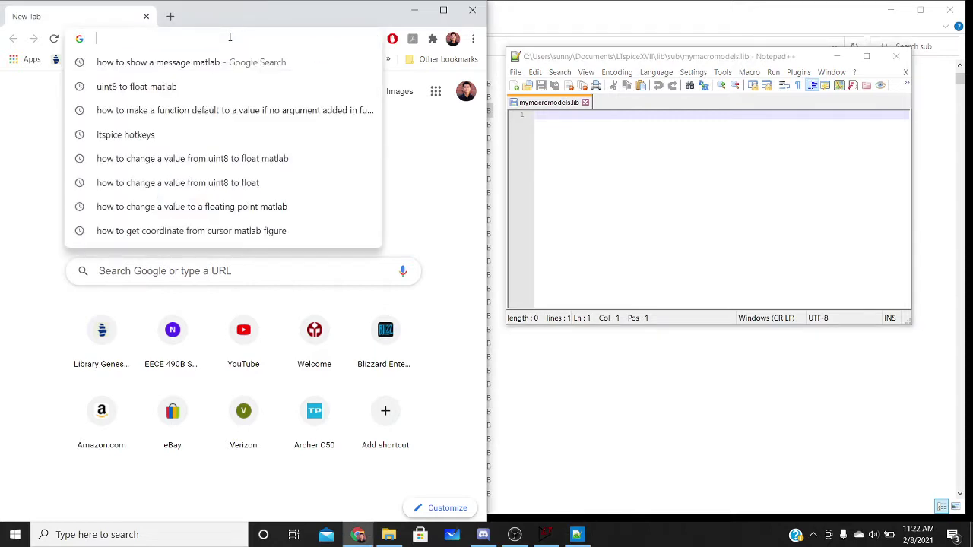
{"action": "type", "text": "r"}
{"action": "key", "text": "Escape"}
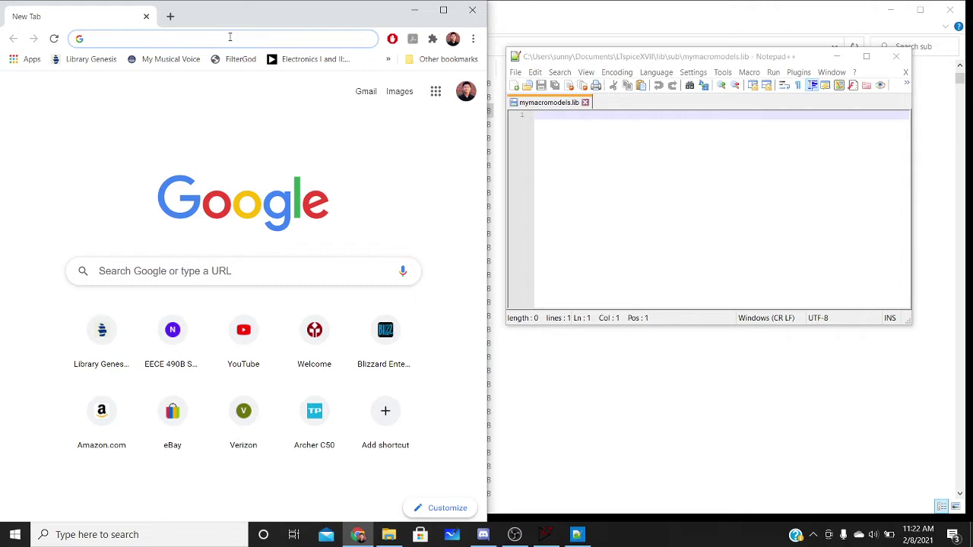
{"action": "type", "text": "tl084 "}
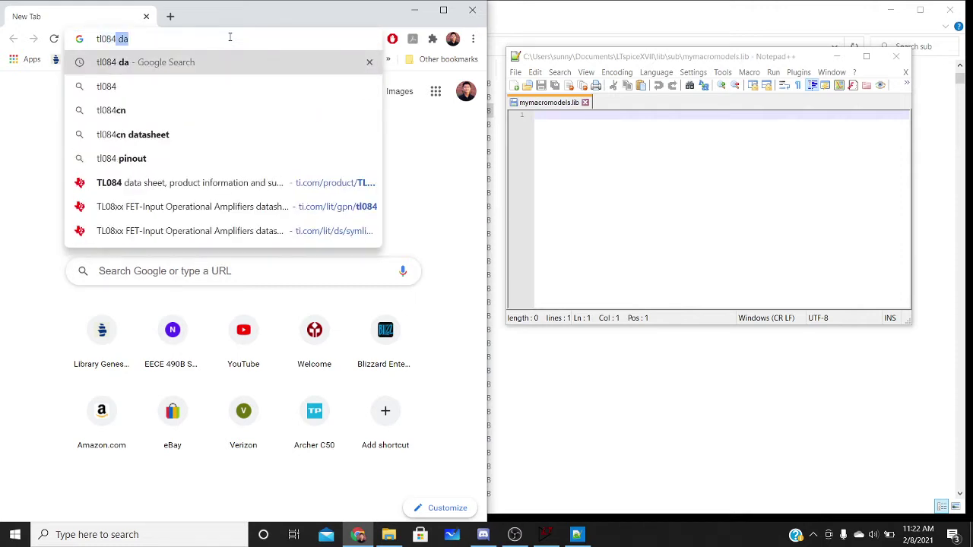
{"action": "type", "text": "spice model"}
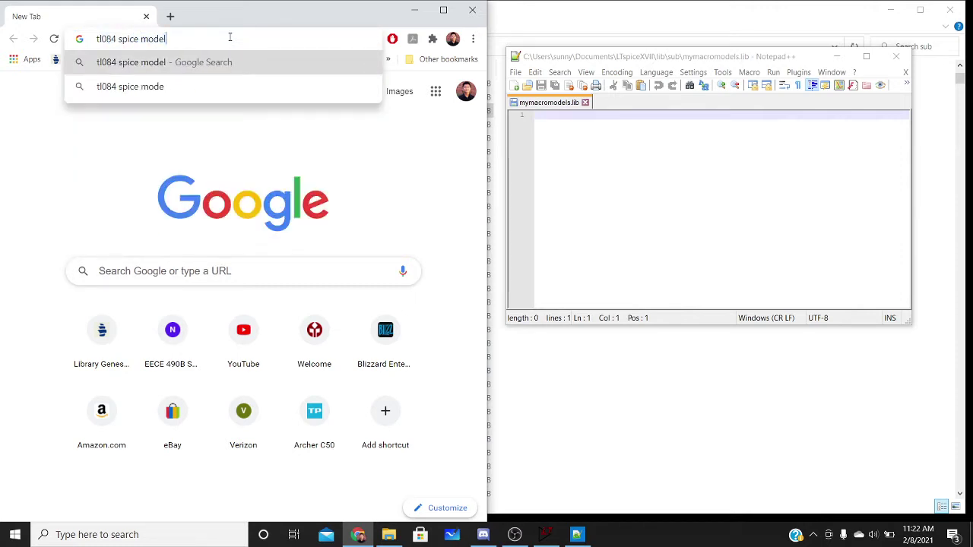
{"action": "key", "text": "Return"}
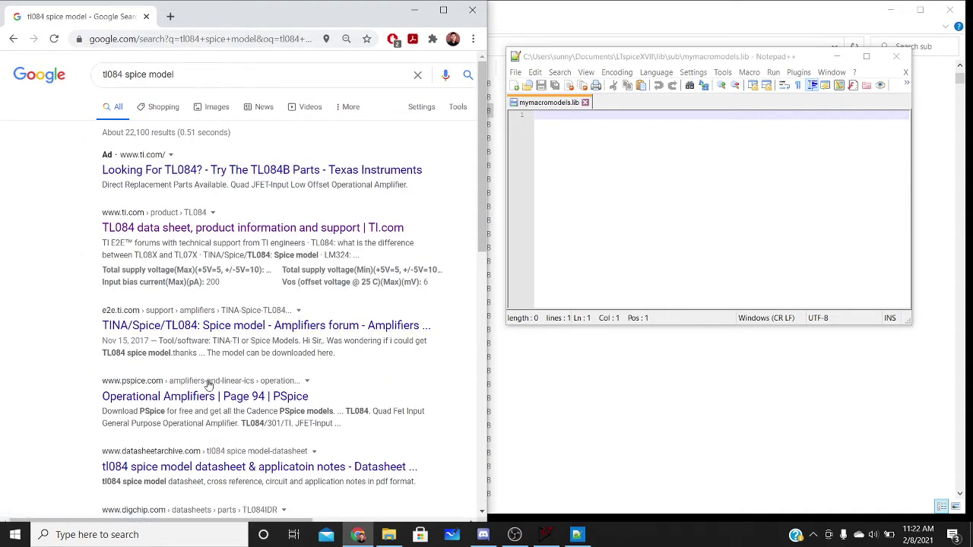
Open the TI.com product page for the TL084 and download the TL084, TL084A, TL084B PSpice Model.
{"action": "left_click", "coordinate": [267, 232]}
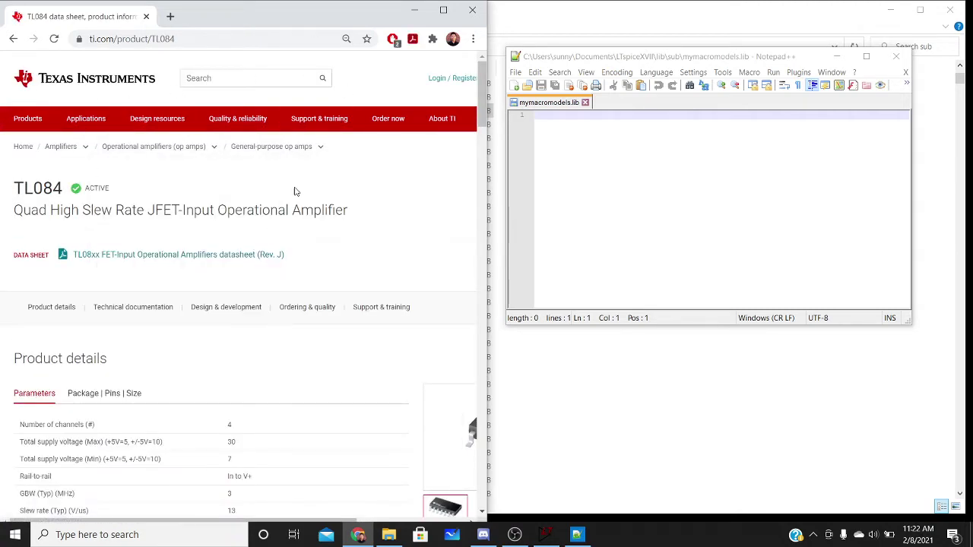
{"action": "scroll", "coordinate": [320, 183], "scroll_direction": "down", "scroll_amount": 4}
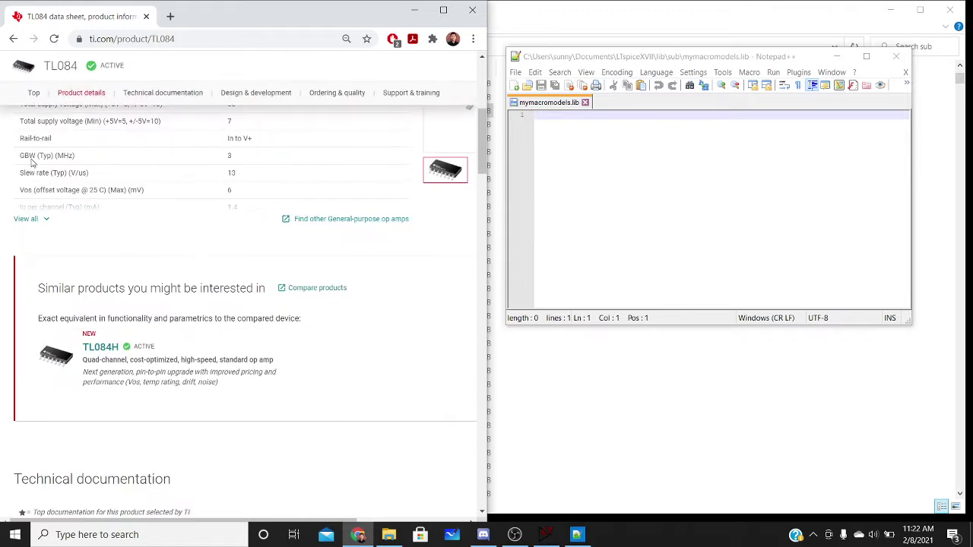
{"action": "scroll", "coordinate": [289, 171], "scroll_direction": "down", "scroll_amount": 9}
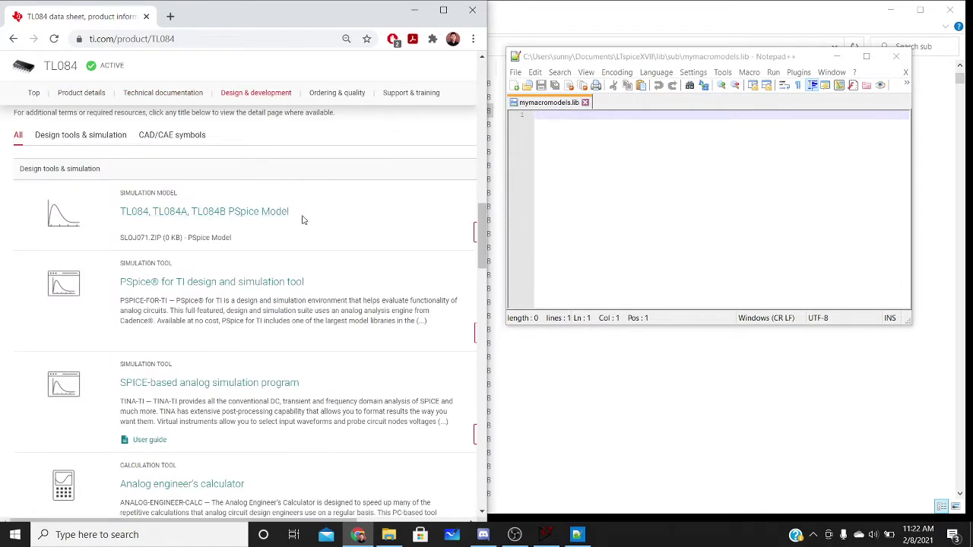
{"action": "left_click_drag", "start_coordinate": [227, 522], "coordinate": [333, 517]}
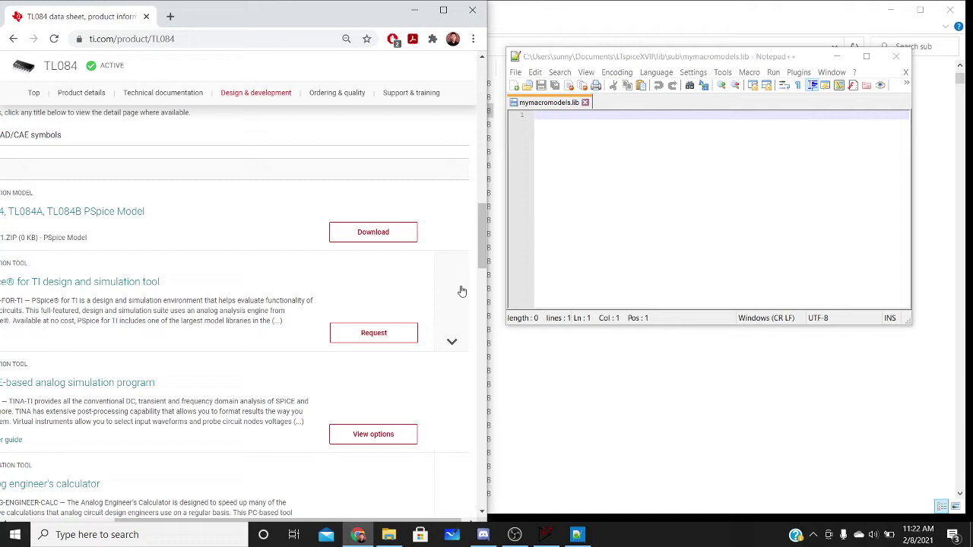
{"action": "left_click", "coordinate": [395, 235]}
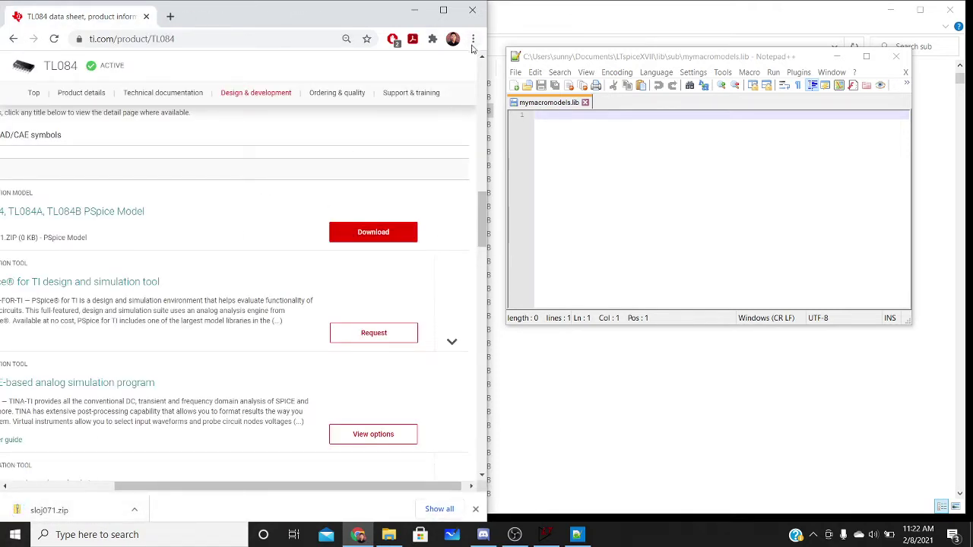
Open the Downloads folder and tile it on the left half of the desktop with Notepad++ on the right half.
{"action": "left_click", "coordinate": [152, 533]}
{"action": "type", "text": "downl"}
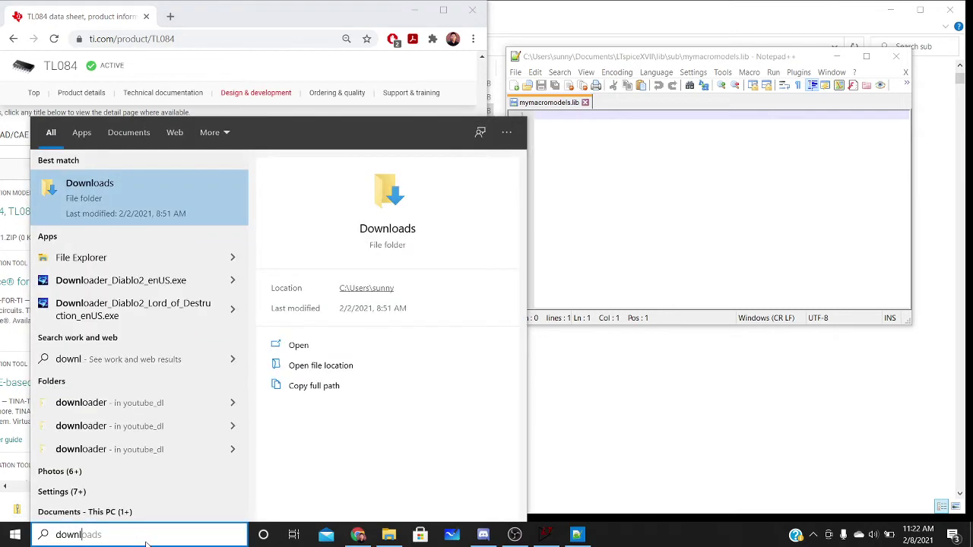
{"action": "key", "text": "Return"}
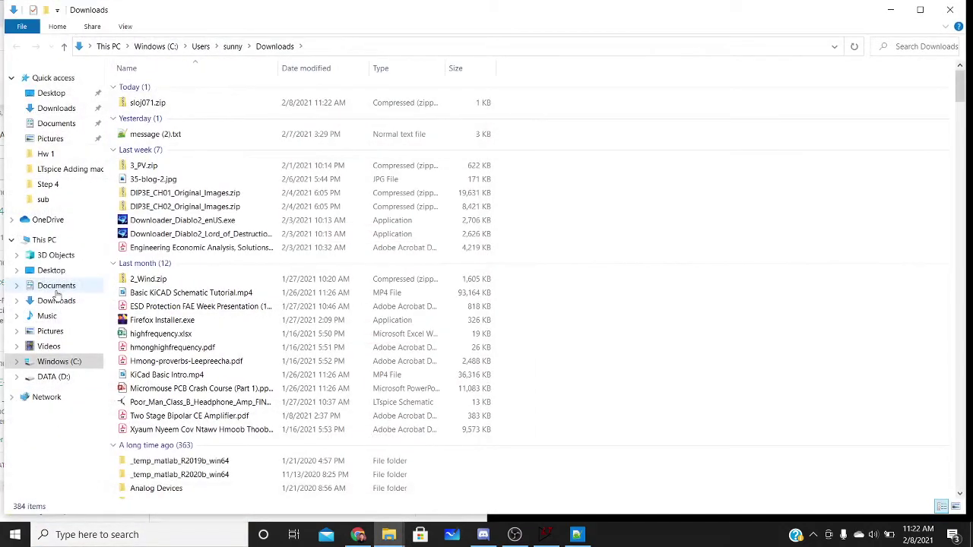
{"action": "key", "text": "super+Left"}
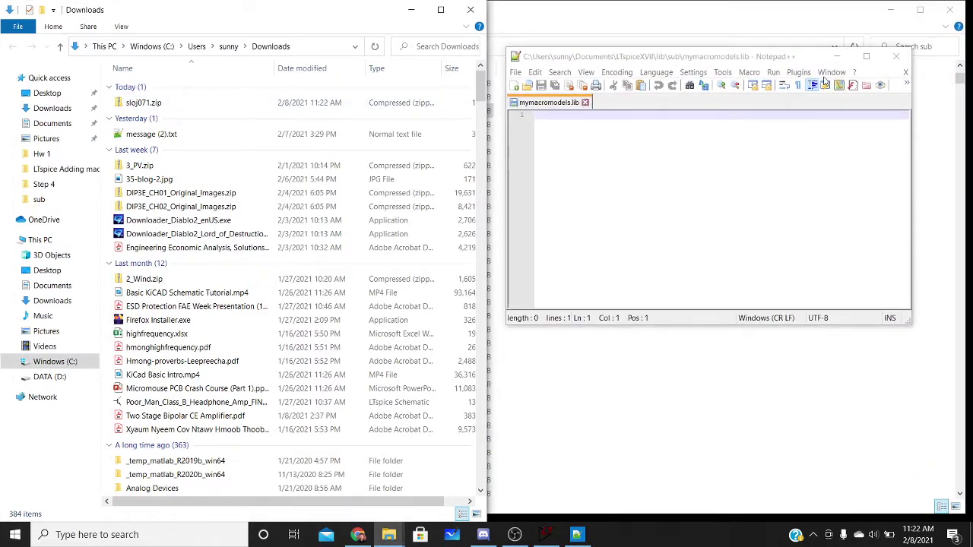
{"action": "left_click", "coordinate": [701, 176]}
{"action": "key", "text": "super+Right"}
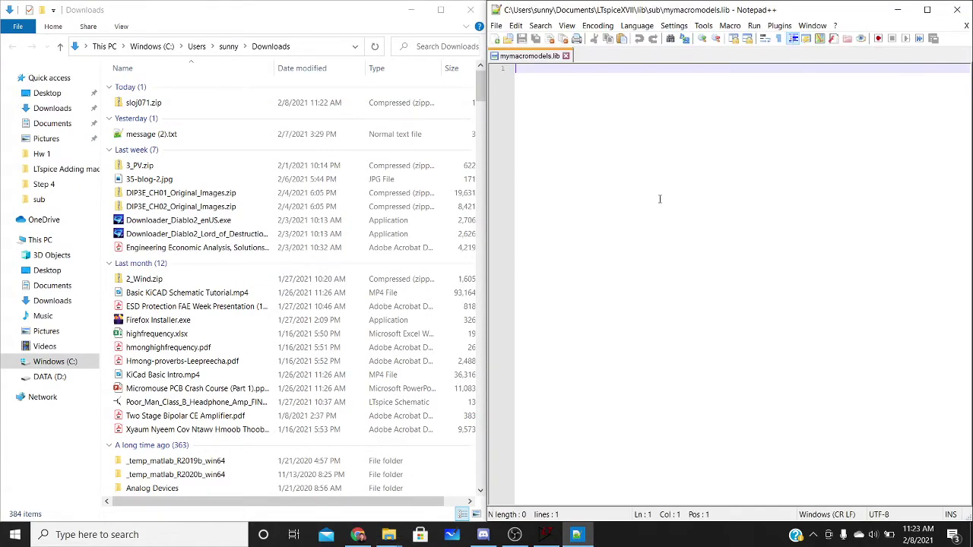
Extract the downloaded sloj071.zip archive into the Downloads folder.
{"action": "left_click", "coordinate": [184, 104]}
{"action": "right_click", "coordinate": [184, 107]}
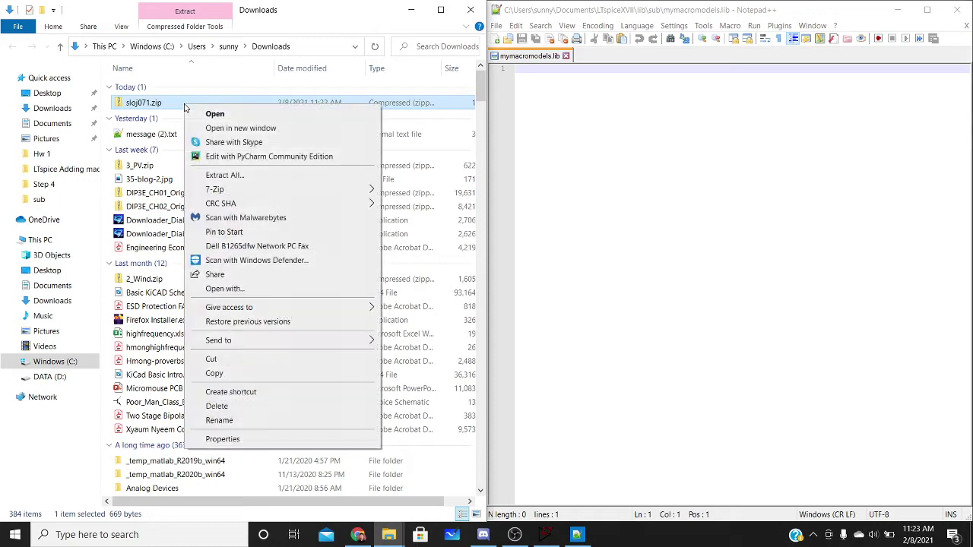
{"action": "left_click", "coordinate": [281, 177]}
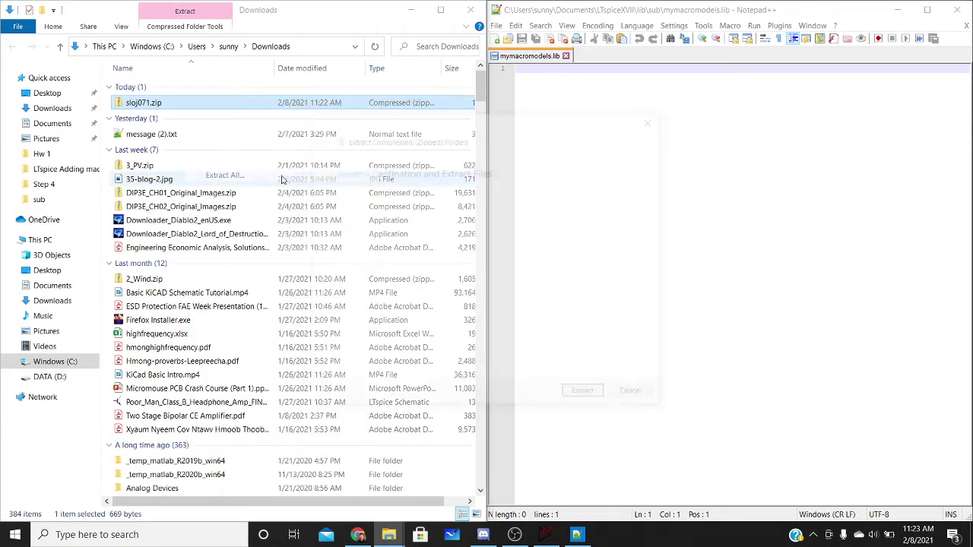
{"action": "left_click", "coordinate": [587, 396]}
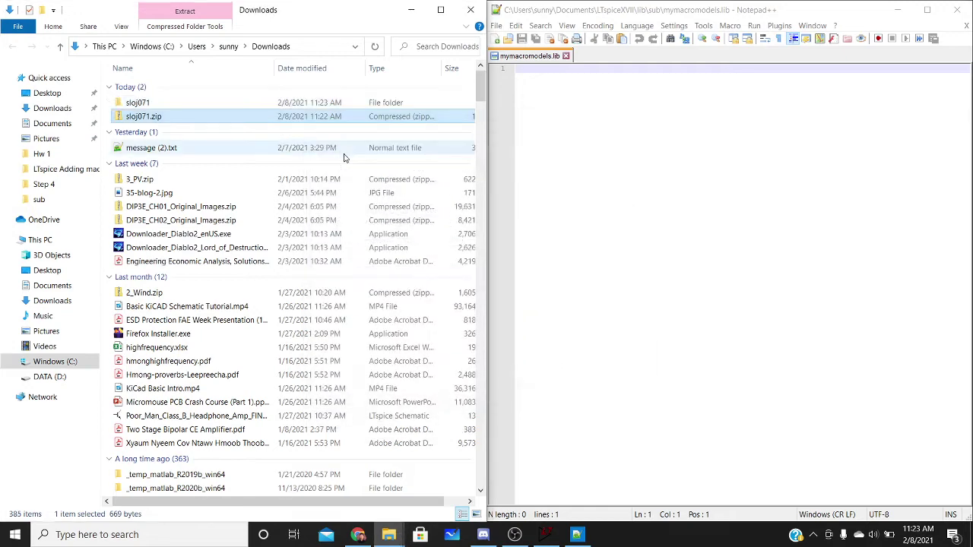
Open TL084.301 from the extracted sloj071 folder in Notepad++ and tile it in its own window beside mymacromodels.lib.
{"action": "double_click", "coordinate": [163, 102]}
{"action": "left_click", "coordinate": [164, 90]}
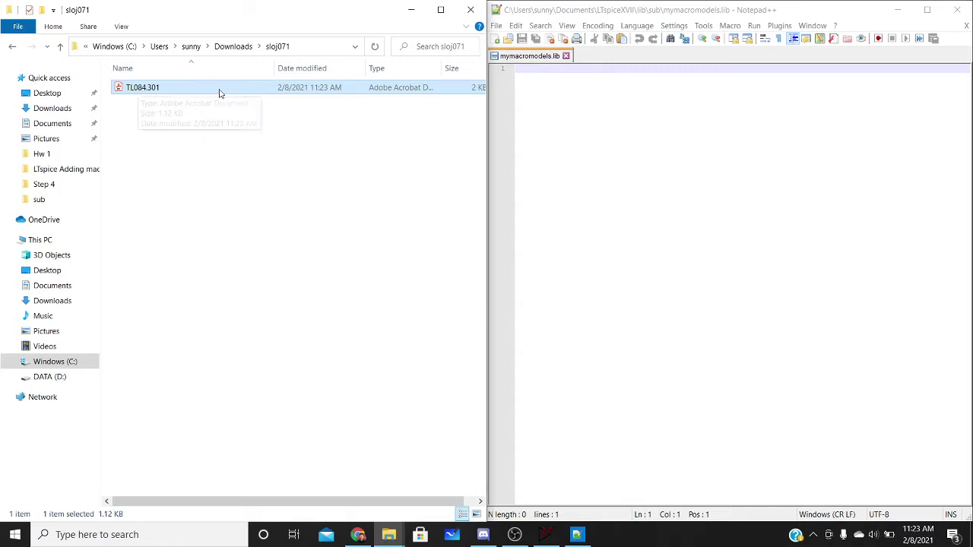
{"action": "left_click_drag", "start_coordinate": [149, 93], "coordinate": [605, 143]}
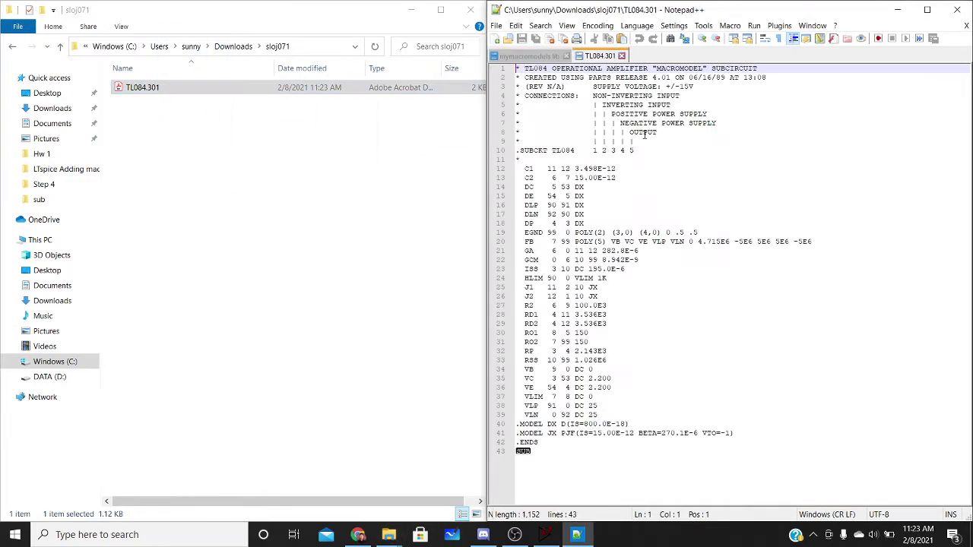
{"action": "left_click", "coordinate": [624, 269]}
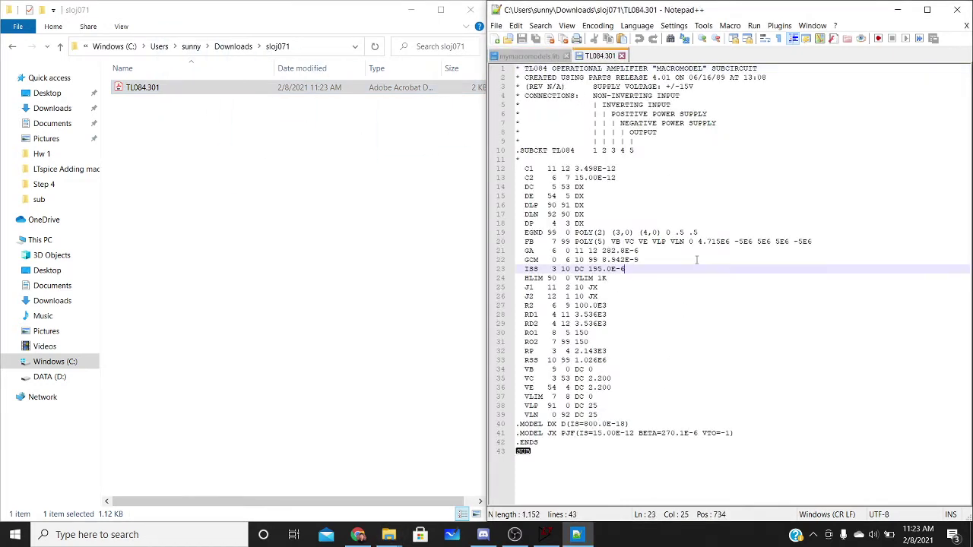
{"action": "left_click_drag", "start_coordinate": [600, 56], "coordinate": [275, 22]}
{"action": "key", "text": "super+Left"}
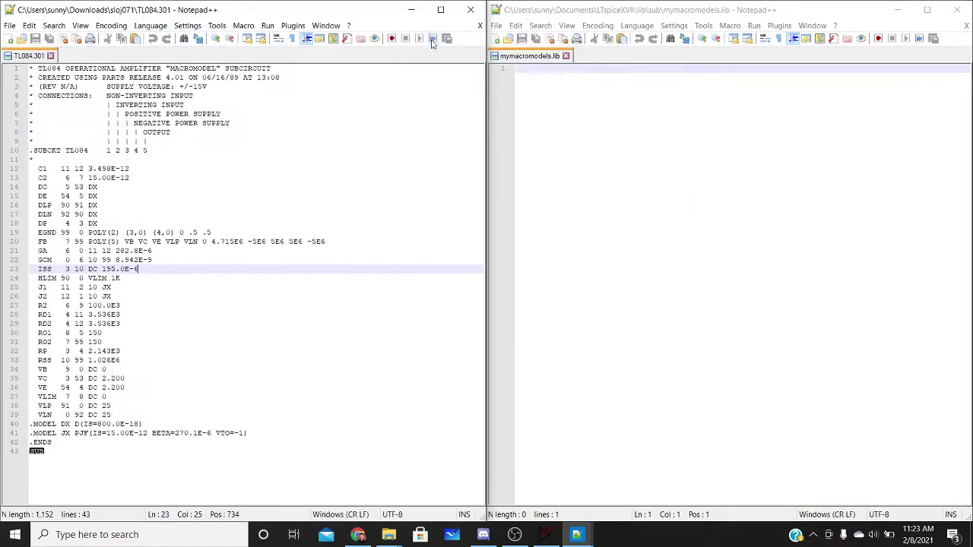
Copy the entire TL084.301 model text into the empty mymacromodels.lib file.
{"action": "left_click", "coordinate": [315, 203]}
{"action": "key", "text": "ctrl+a"}
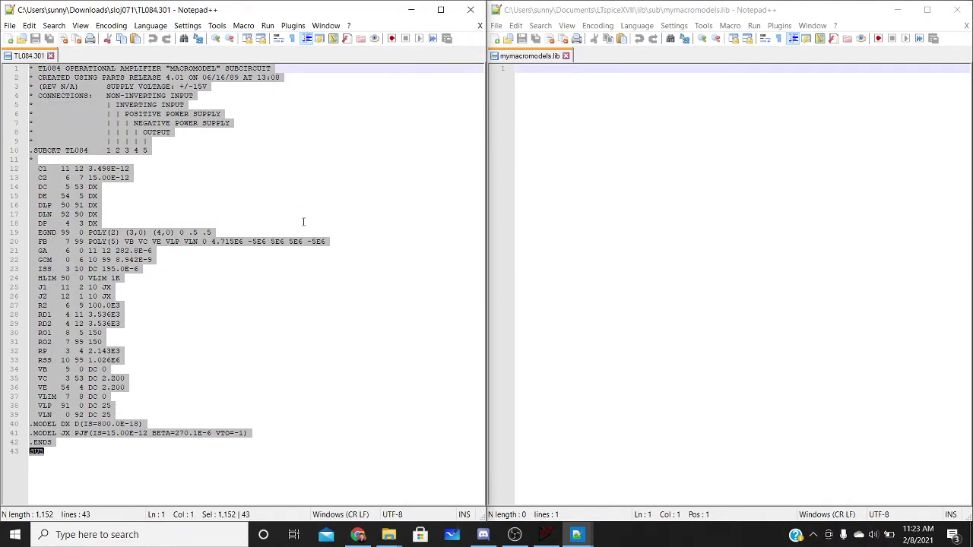
{"action": "key", "text": "ctrl+c"}
{"action": "left_click", "coordinate": [599, 187]}
{"action": "key", "text": "ctrl+v"}
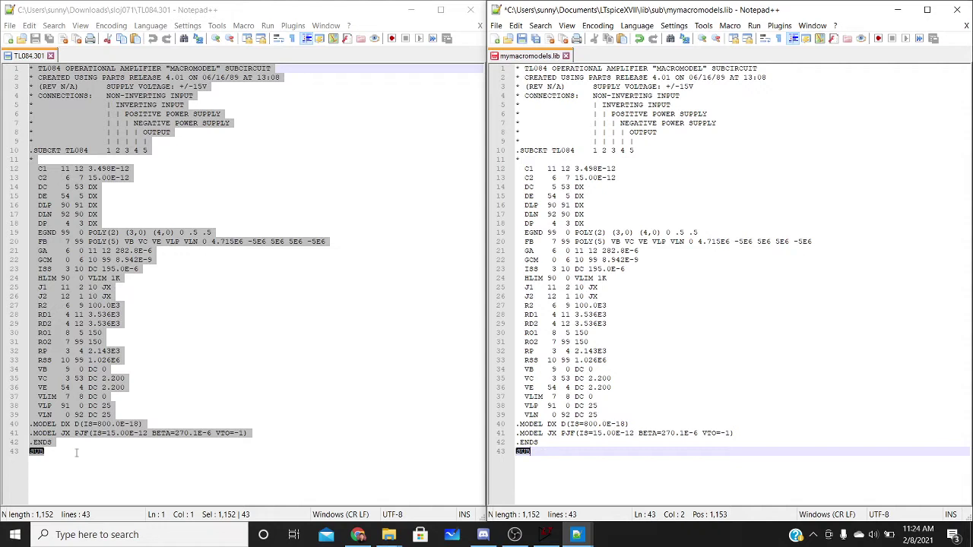
Remove the stray SUB character after .ENDS in mymacromodels.lib and add a blank line followed by a separator line of asterisks.
{"action": "left_click_drag", "start_coordinate": [542, 452], "coordinate": [506, 452]}
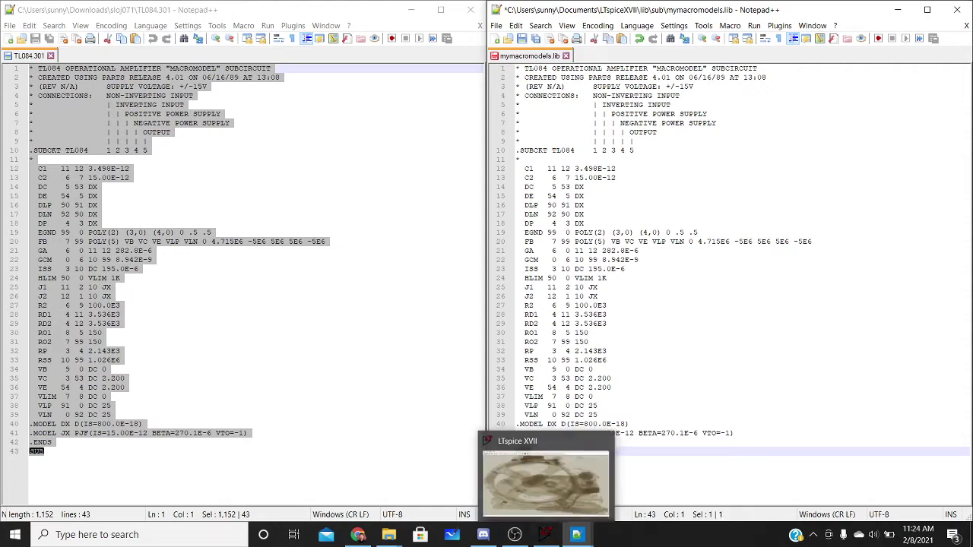
{"action": "key", "text": "Delete"}
{"action": "key", "text": "Return"}
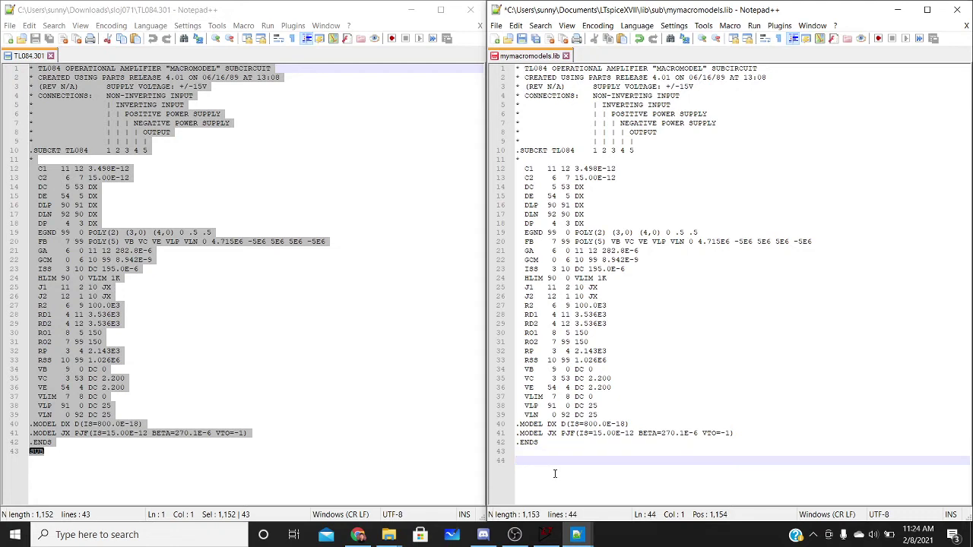
{"action": "type", "text": "*****************************************************************************************"}
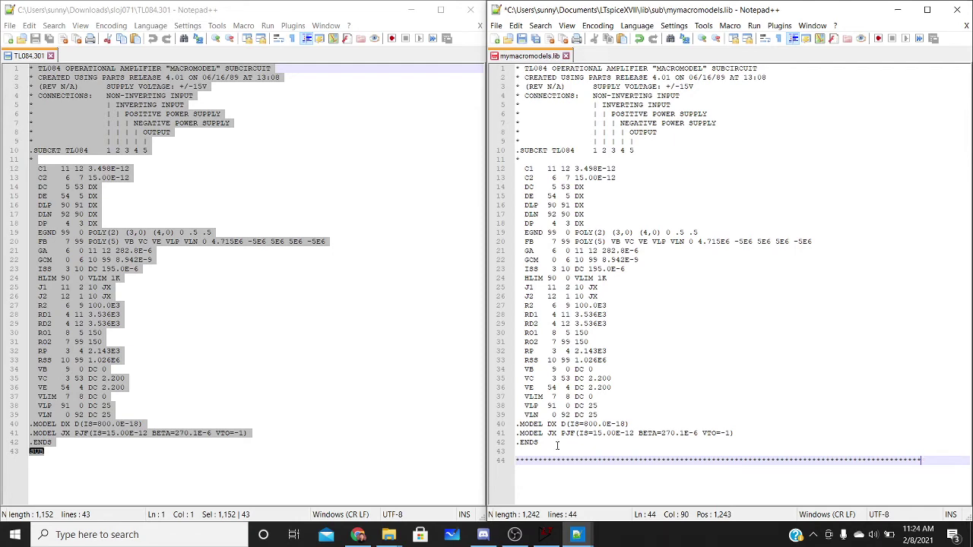
{"action": "left_click", "coordinate": [258, 196]}
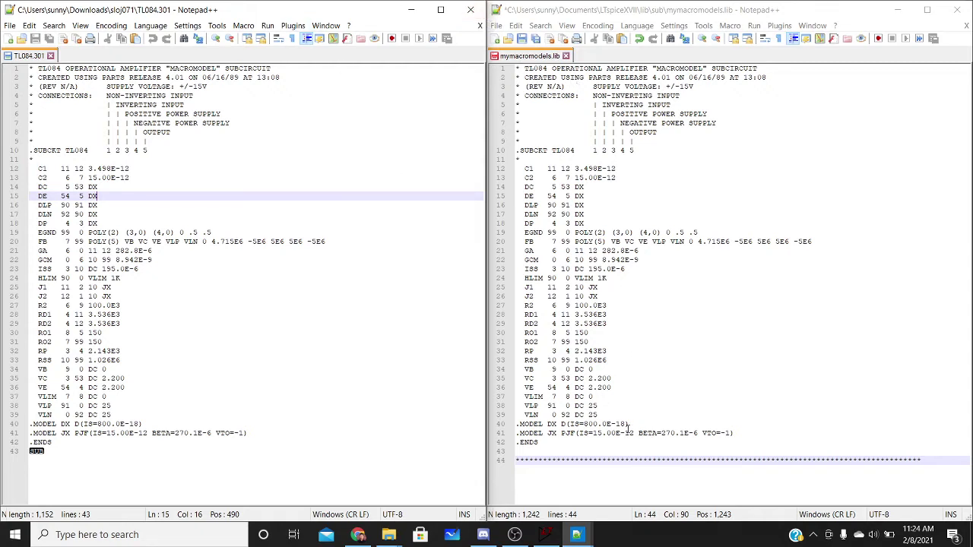
Close the TL084.301 and sloj071 folder windows and save mymacromodels.lib.
{"action": "left_click", "coordinate": [481, 12]}
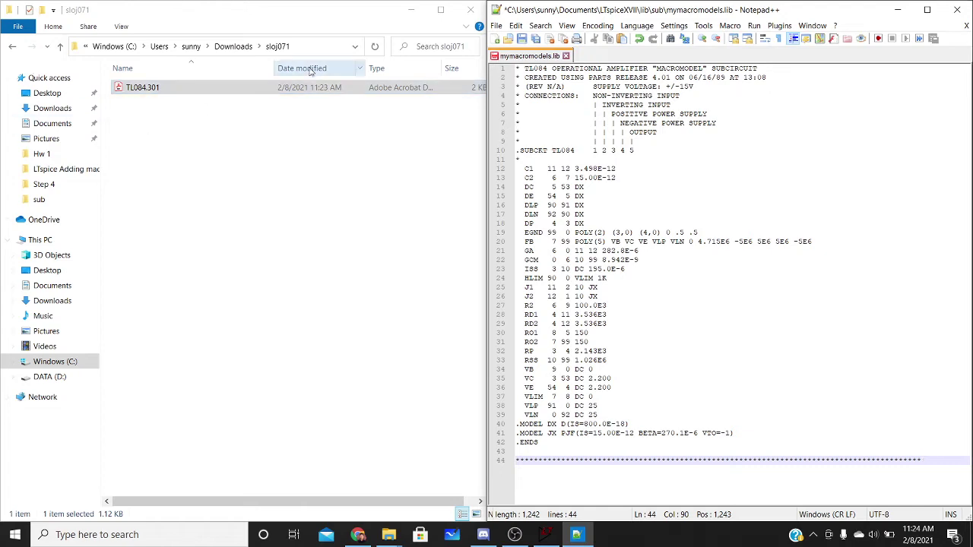
{"action": "left_click", "coordinate": [471, 9]}
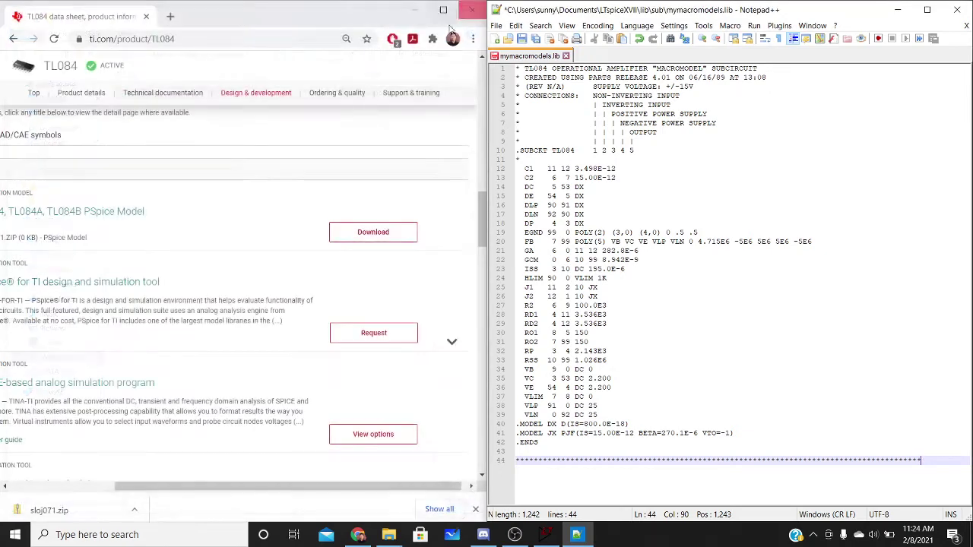
{"action": "left_click", "coordinate": [522, 40]}
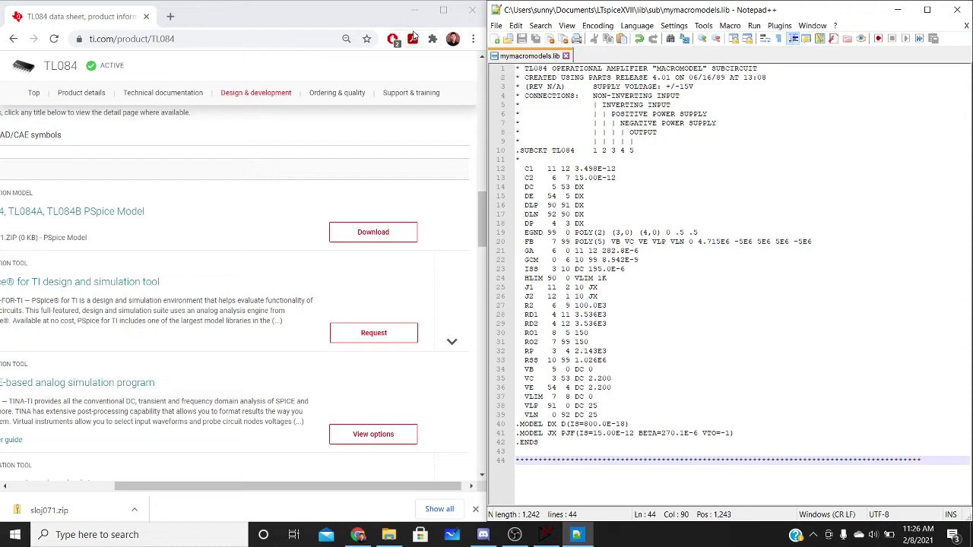
Minimize the browser and sub folder windows, switch to LTspice and create a new blank schematic.
{"action": "left_click", "coordinate": [415, 11]}
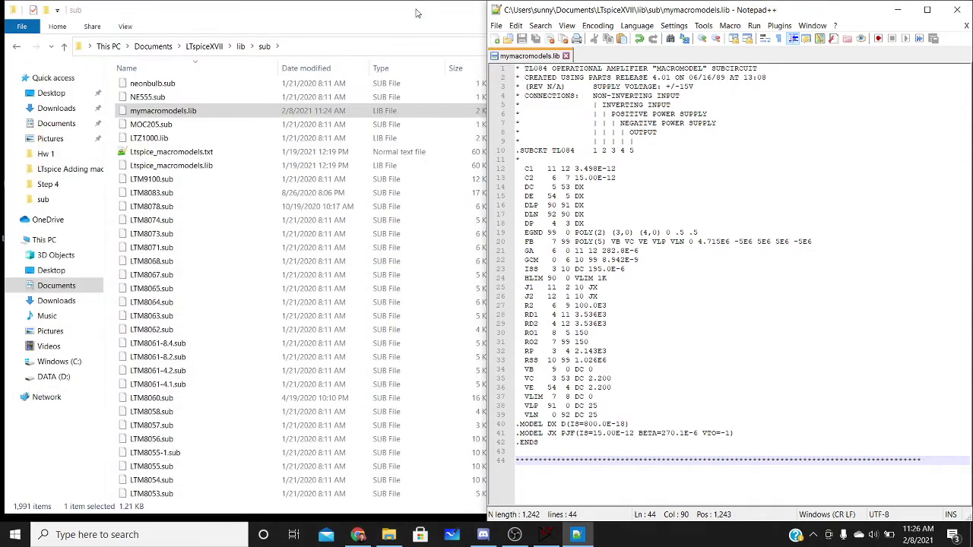
{"action": "double_click", "coordinate": [415, 10]}
{"action": "left_click", "coordinate": [887, 9]}
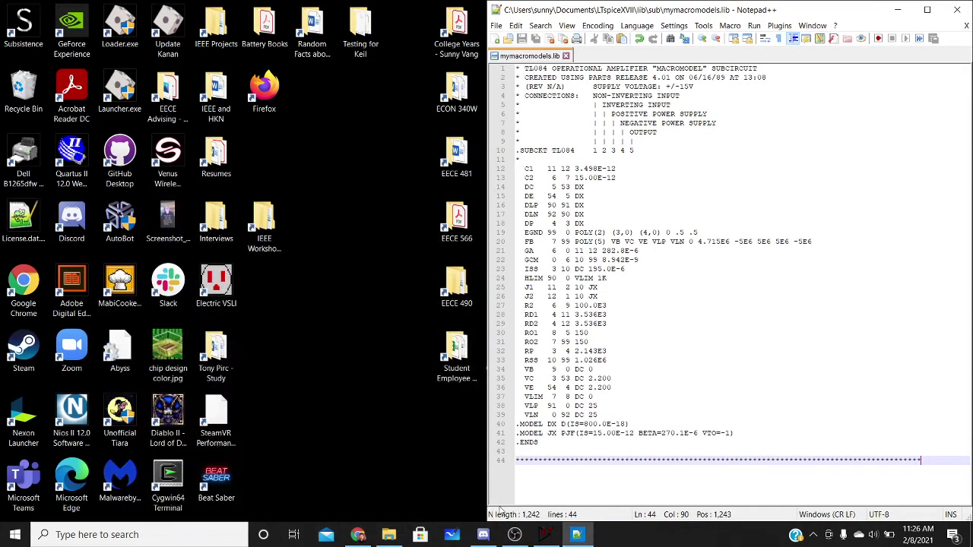
{"action": "left_click", "coordinate": [545, 534]}
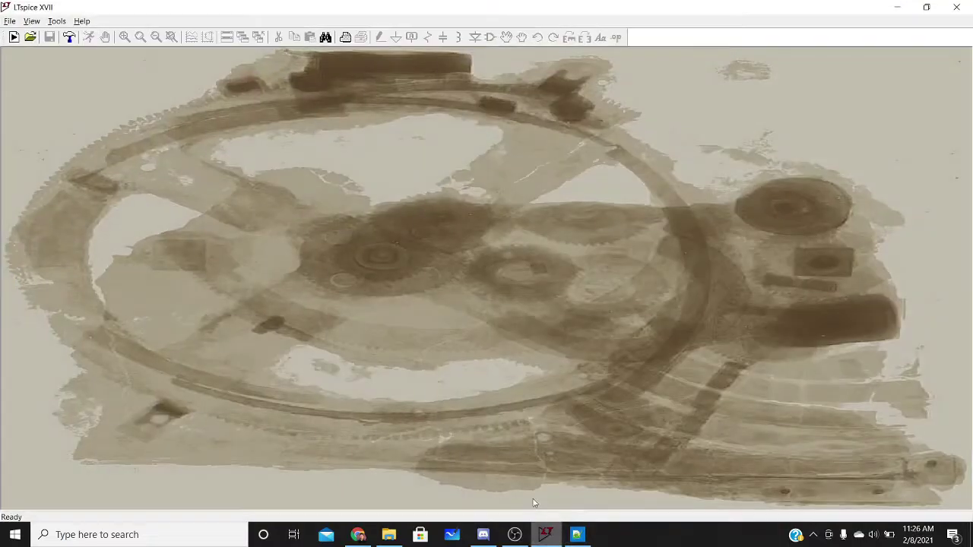
{"action": "left_click", "coordinate": [13, 38]}
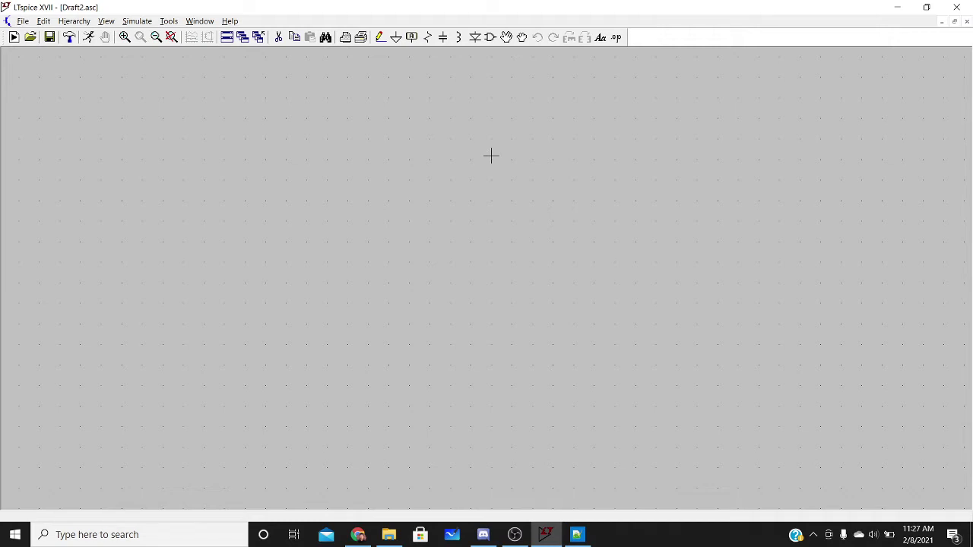
{"action": "key", "text": "t"}
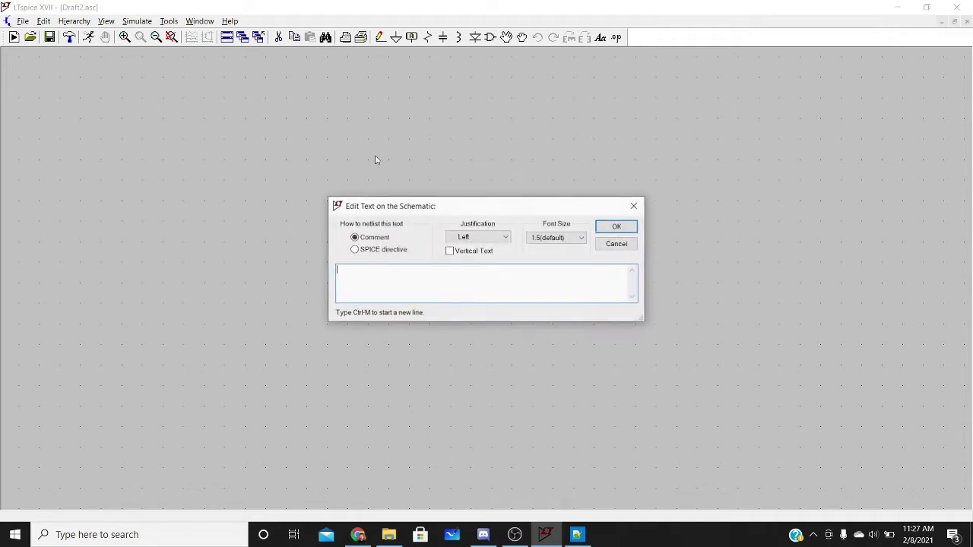
{"action": "left_click", "coordinate": [355, 251]}
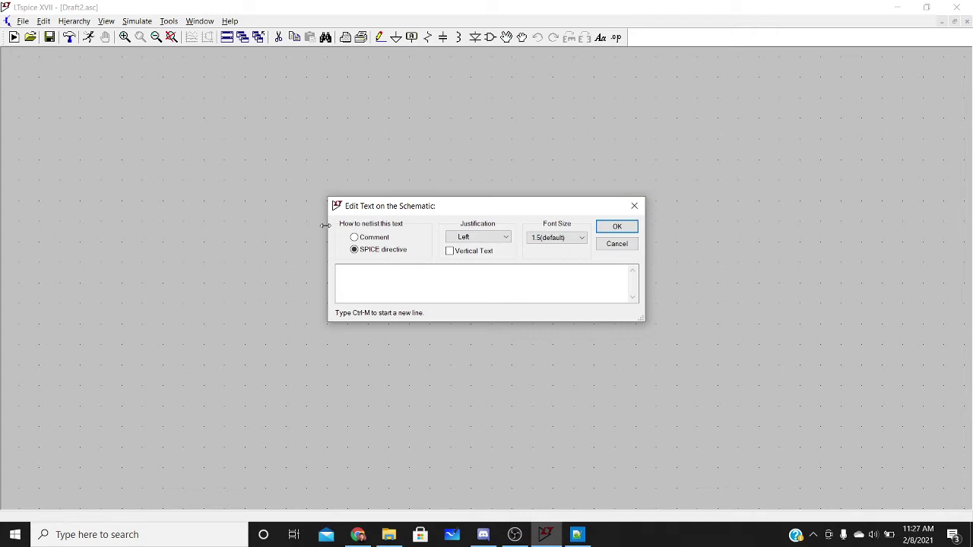
{"action": "left_click_drag", "start_coordinate": [460, 210], "coordinate": [410, 138]}
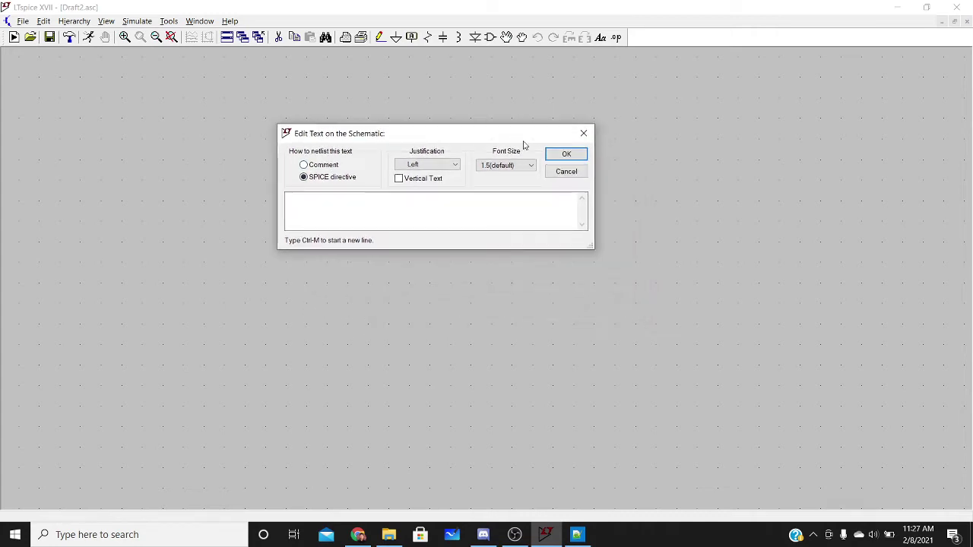
{"action": "left_click", "coordinate": [583, 135]}
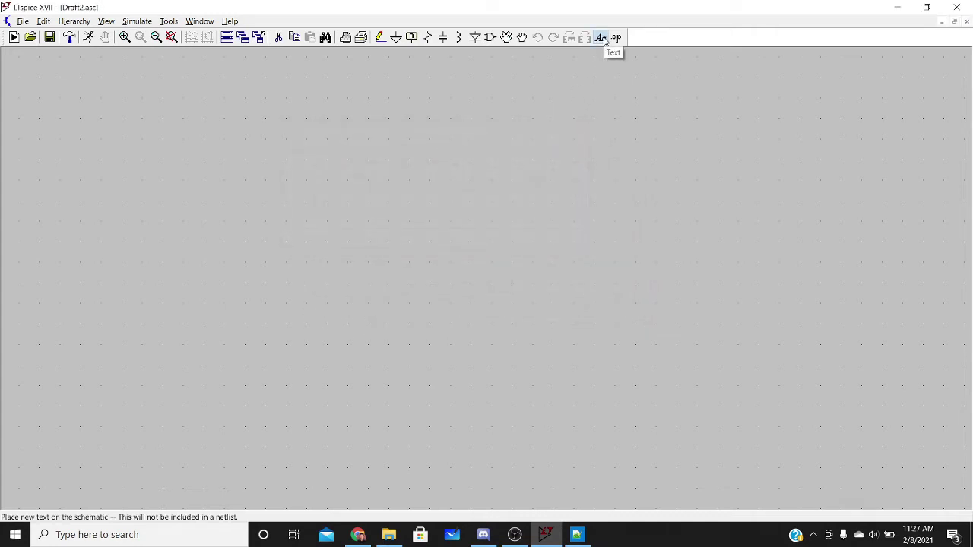
{"action": "left_click", "coordinate": [602, 39]}
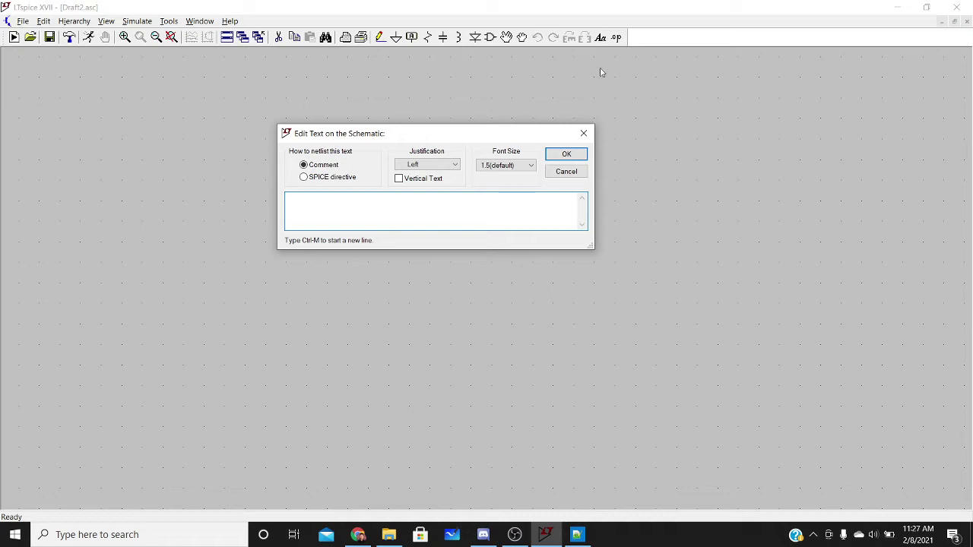
{"action": "left_click", "coordinate": [332, 178]}
{"action": "left_click", "coordinate": [584, 134]}
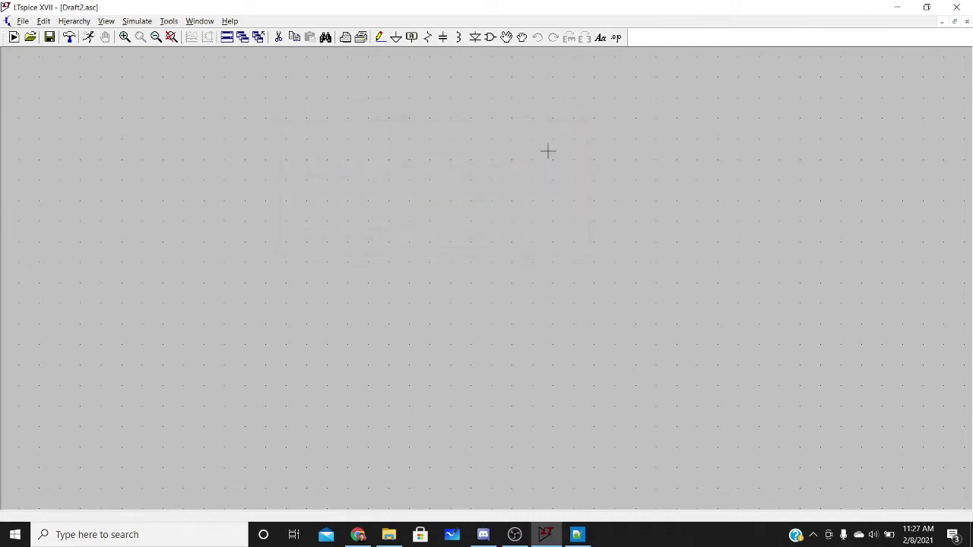
Place the SPICE directive ".inc mymacromodels.lib" in the upper part of the schematic.
{"action": "key", "text": "t"}
{"action": "left_click", "coordinate": [332, 177]}
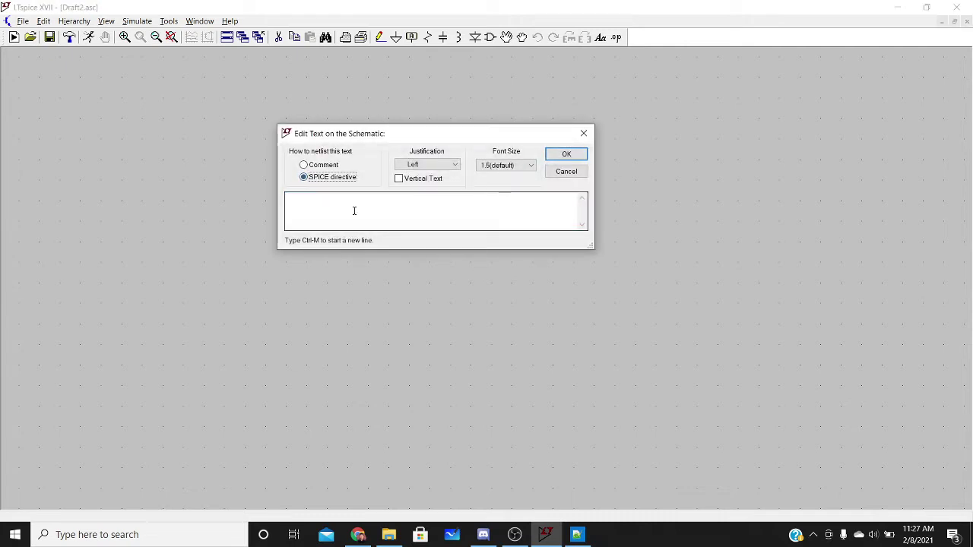
{"action": "left_click", "coordinate": [353, 209]}
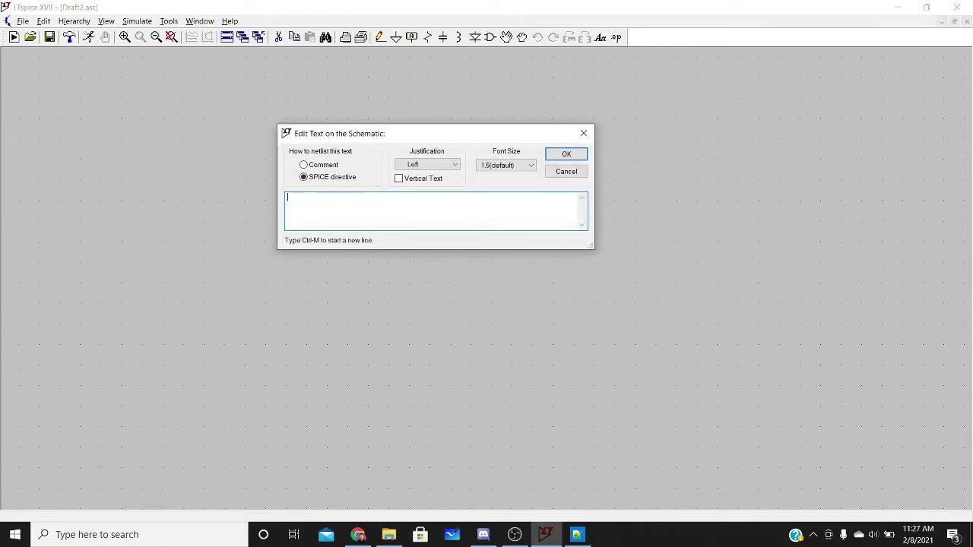
{"action": "type", "text": ".inc"}
{"action": "type", "text": "mymacromodels."}
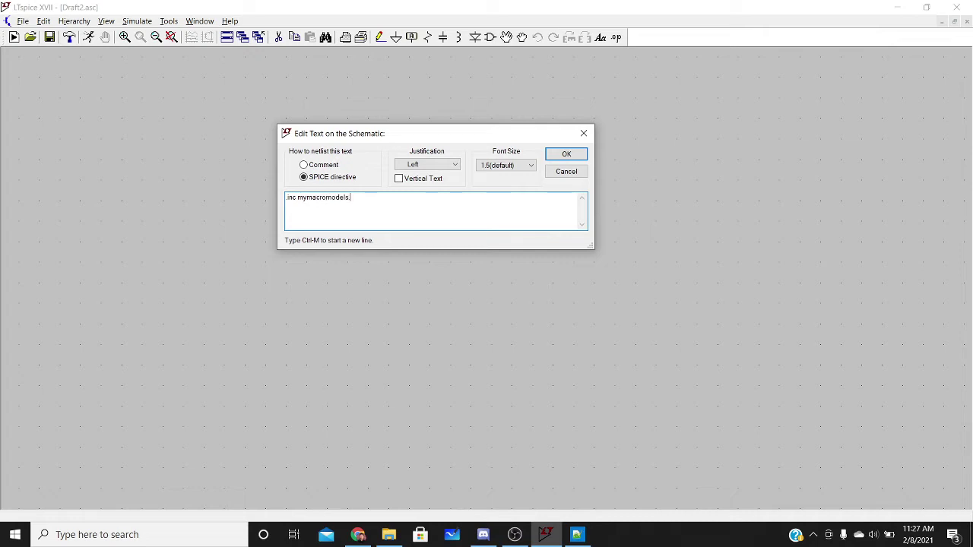
{"action": "type", "text": "lib"}
{"action": "left_click", "coordinate": [568, 155]}
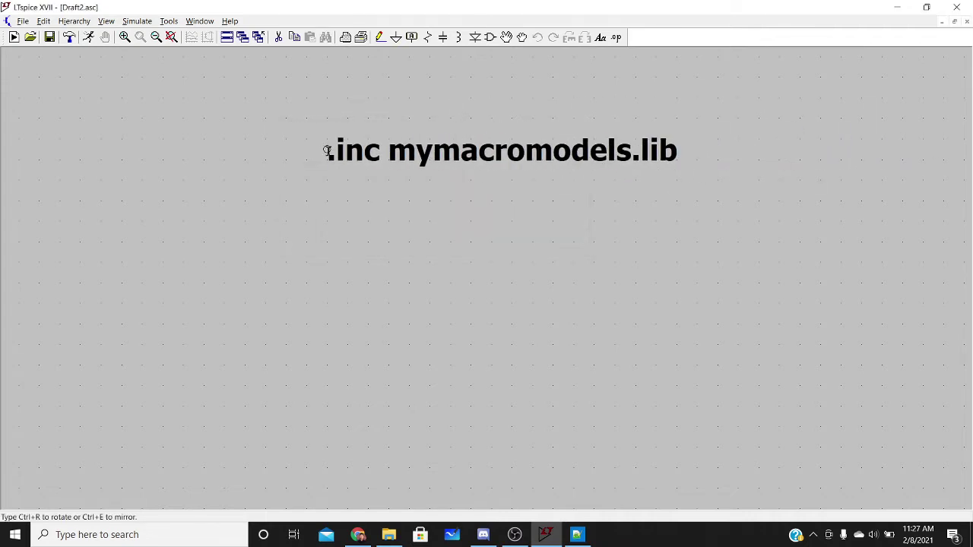
{"action": "left_click", "coordinate": [348, 157]}
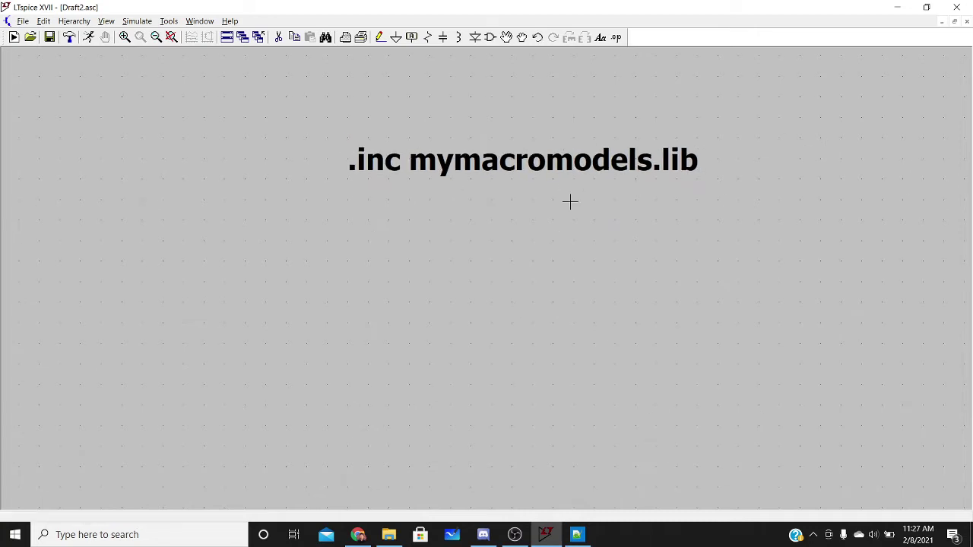
{"action": "scroll", "coordinate": [567, 271], "scroll_direction": "down", "scroll_amount": 2}
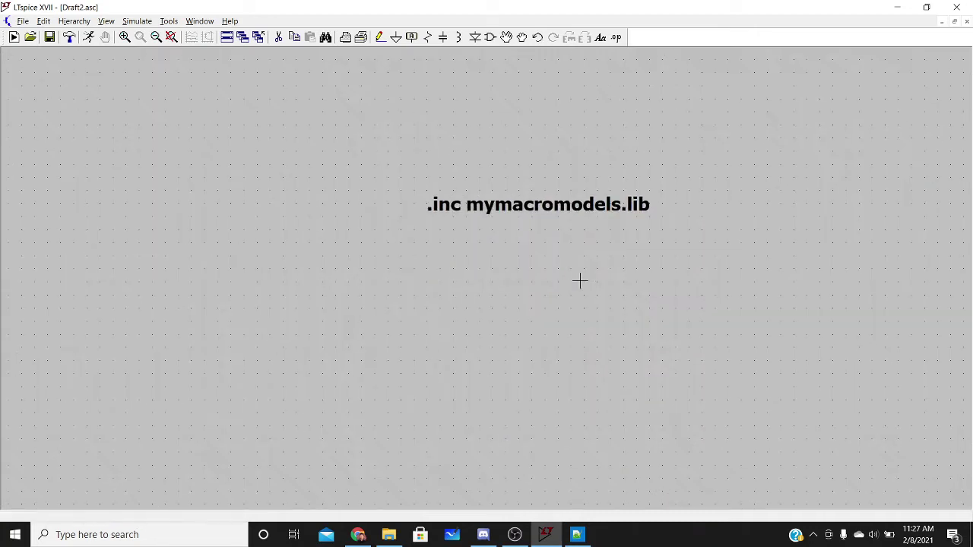
Switch to Notepad++ to review the mymacromodels.lib file and return to the LTspice schematic.
{"action": "left_click", "coordinate": [579, 536]}
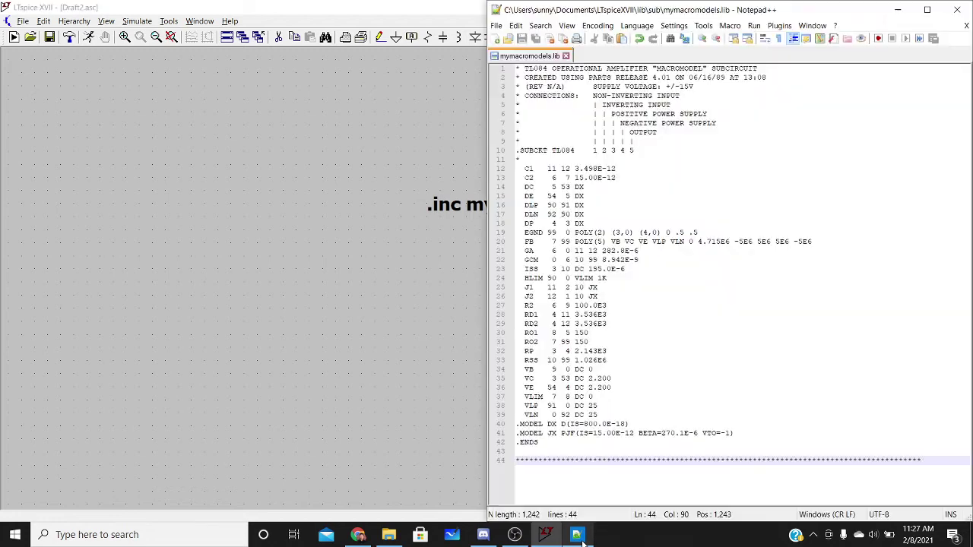
{"action": "left_click", "coordinate": [465, 126]}
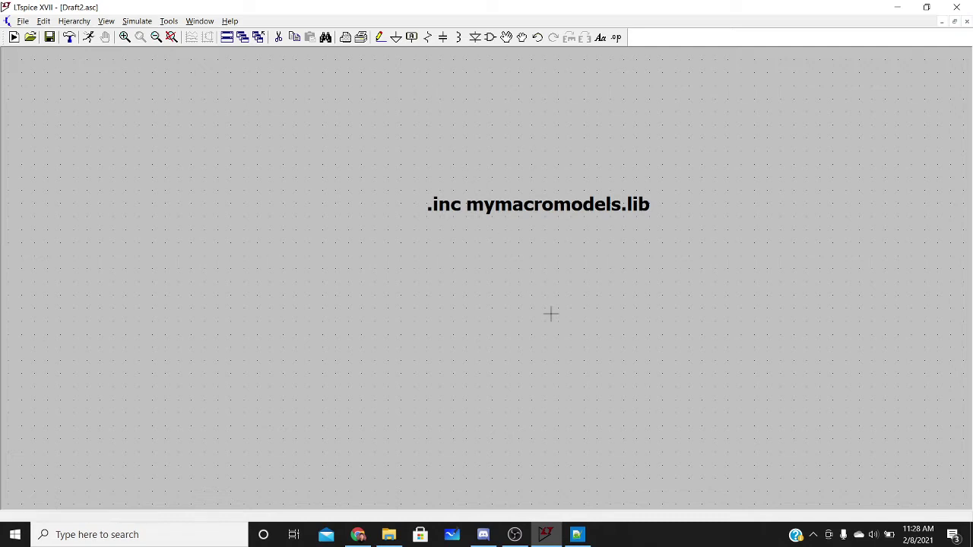
{"action": "left_click_drag", "start_coordinate": [549, 312], "coordinate": [495, 247]}
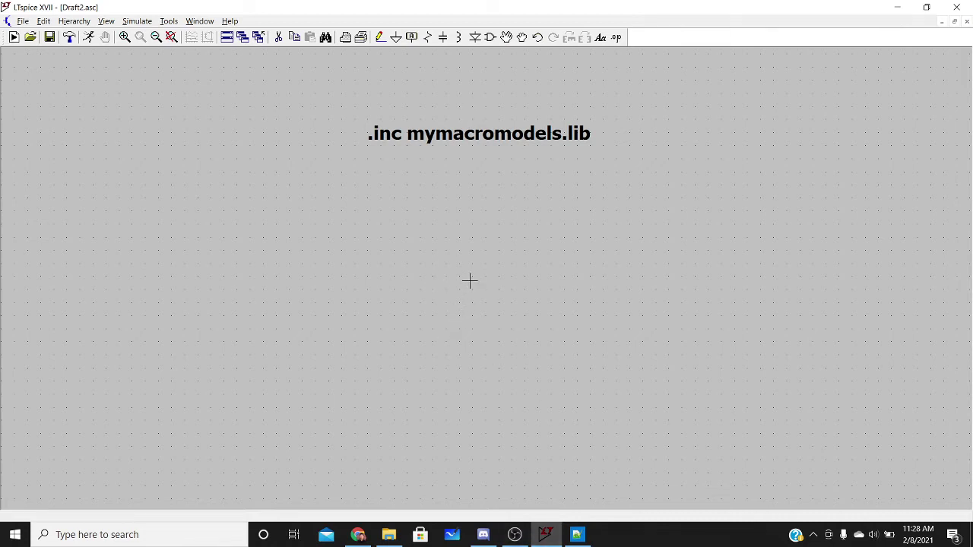
Place an opamp2 symbol below the .inc mymacromodels.lib directive.
{"action": "key", "text": "F2"}
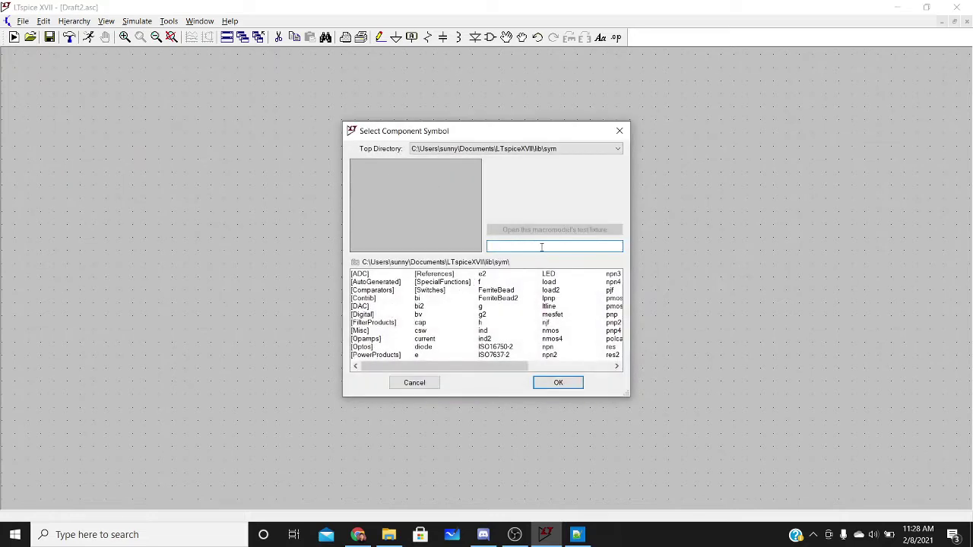
{"action": "type", "text": "opamp2"}
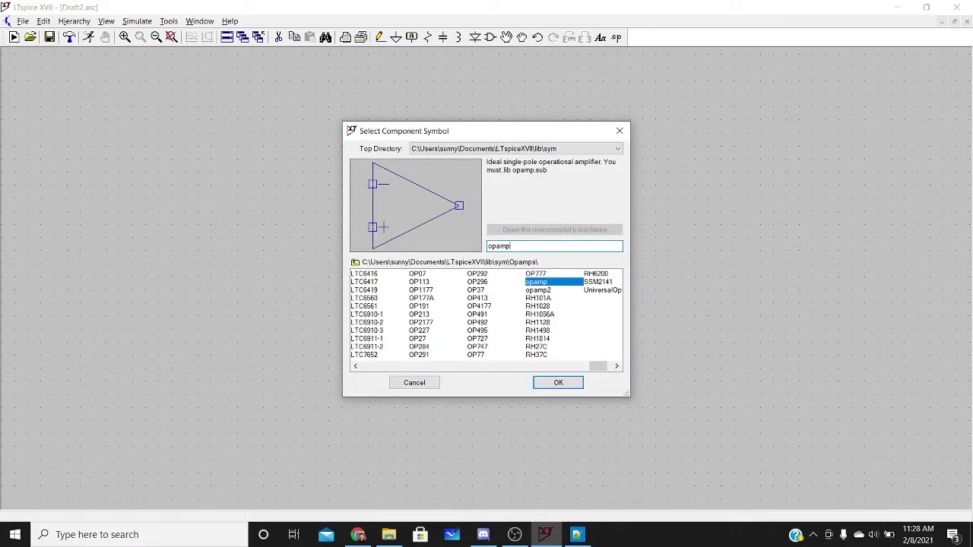
{"action": "left_click", "coordinate": [560, 383]}
{"action": "left_click", "coordinate": [459, 251]}
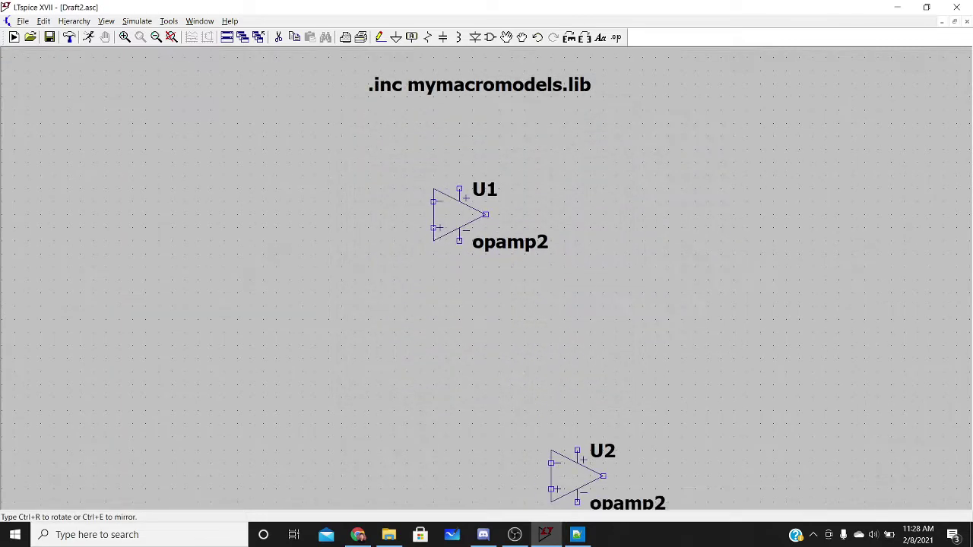
{"action": "key", "text": "Escape"}
{"action": "left_click_drag", "start_coordinate": [598, 119], "coordinate": [592, 278]}
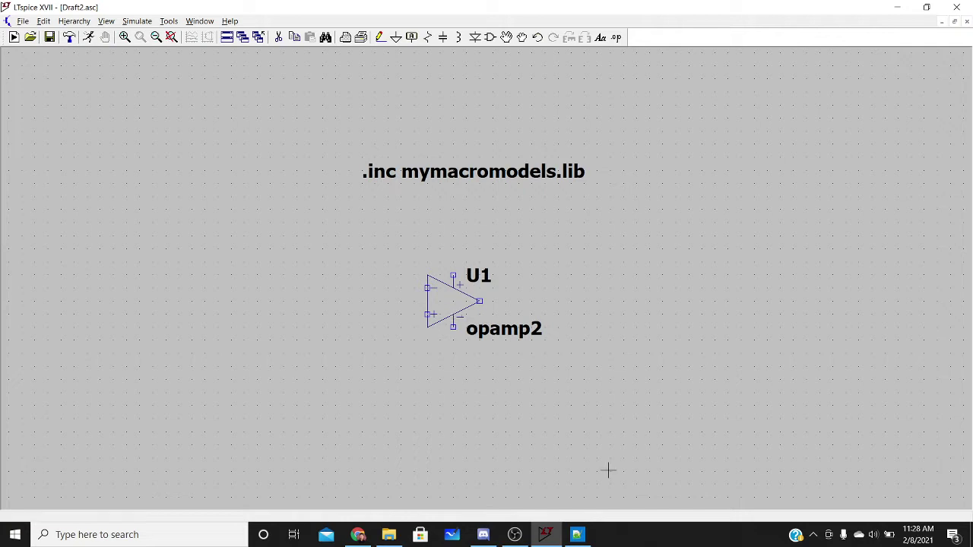
Switch to Notepad++ to examine the pin order on the .SUBCKT TL084 line and return to the LTspice schematic.
{"action": "left_click", "coordinate": [576, 534]}
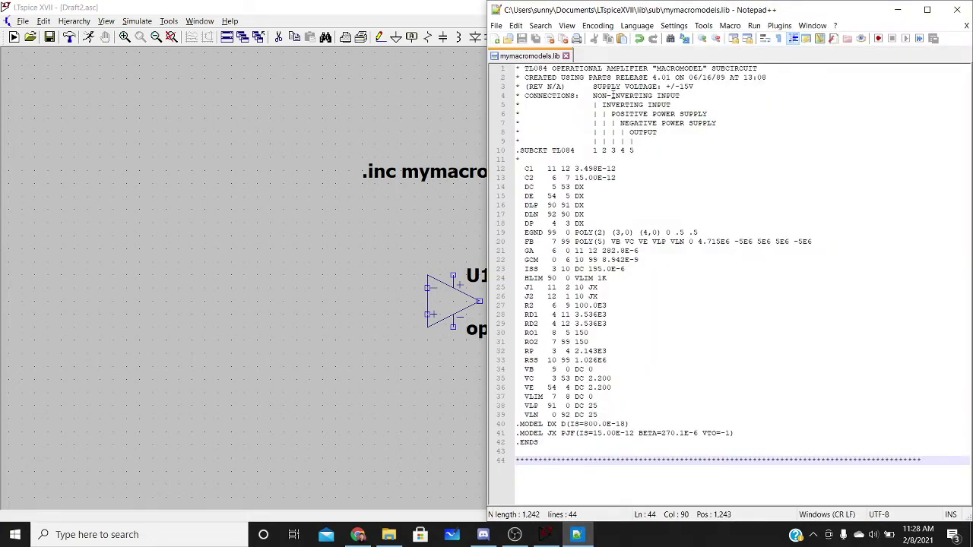
{"action": "left_click_drag", "start_coordinate": [651, 148], "coordinate": [518, 149]}
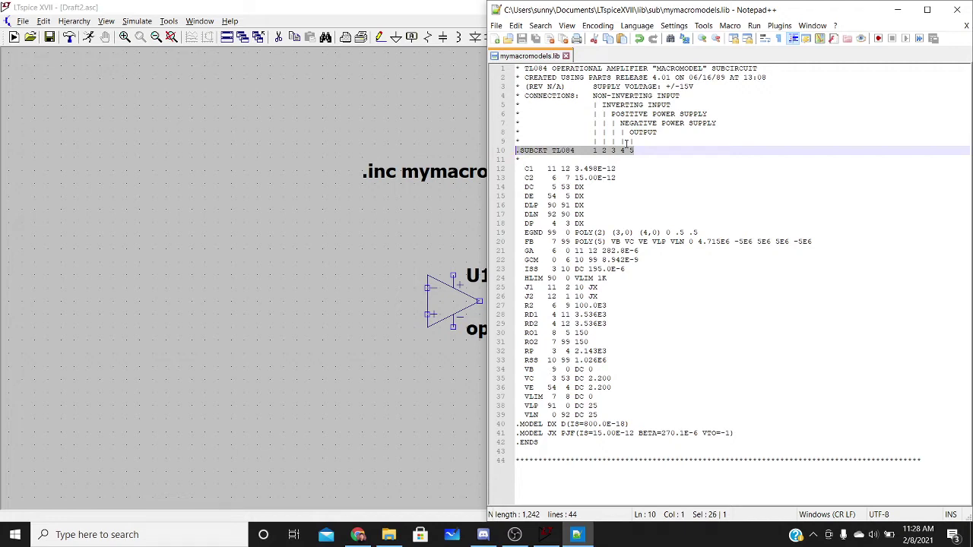
{"action": "left_click", "coordinate": [348, 257]}
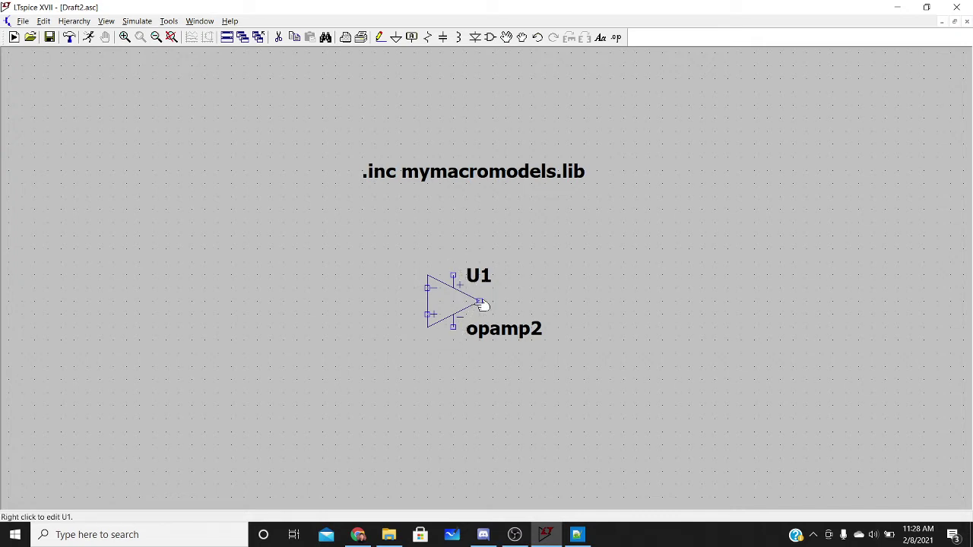
Compare the opamp and opamp2 symbols in the component library and leave without placing another part.
{"action": "key", "text": "F2"}
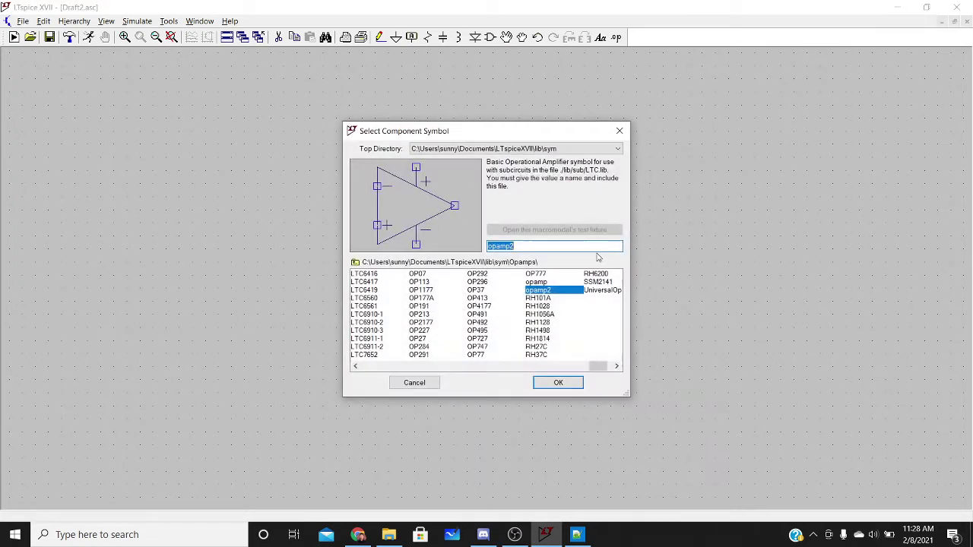
{"action": "left_click_drag", "start_coordinate": [538, 137], "coordinate": [784, 97]}
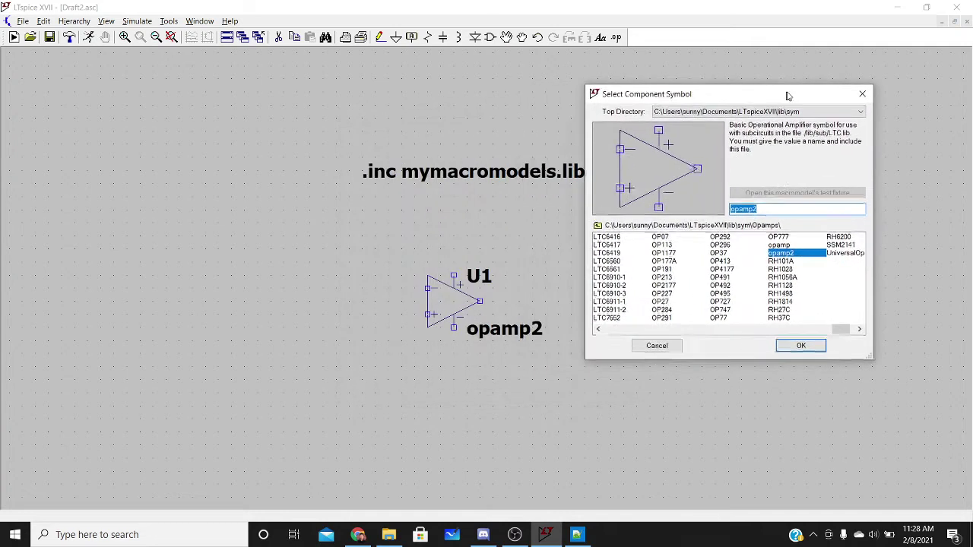
{"action": "left_click", "coordinate": [781, 246]}
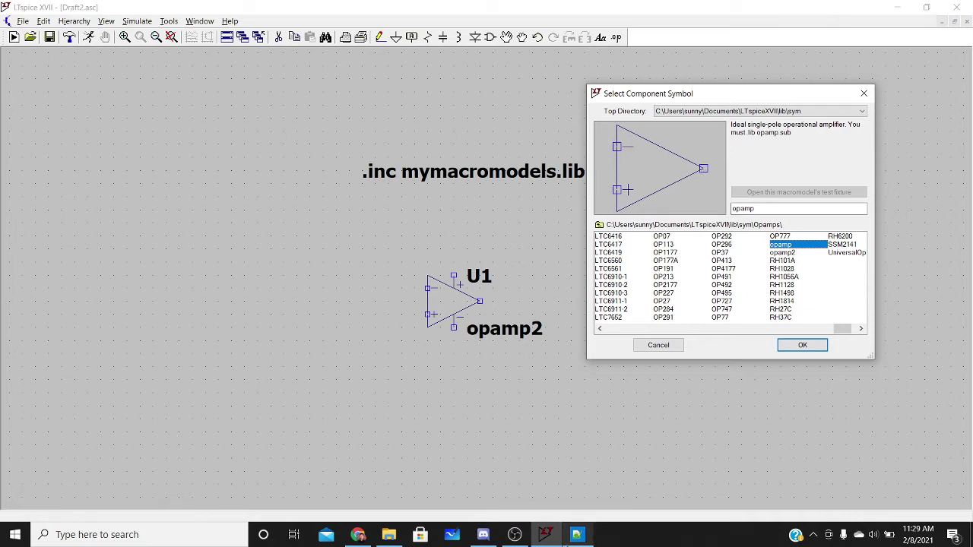
{"action": "mouse_move", "coordinate": [568, 538]}
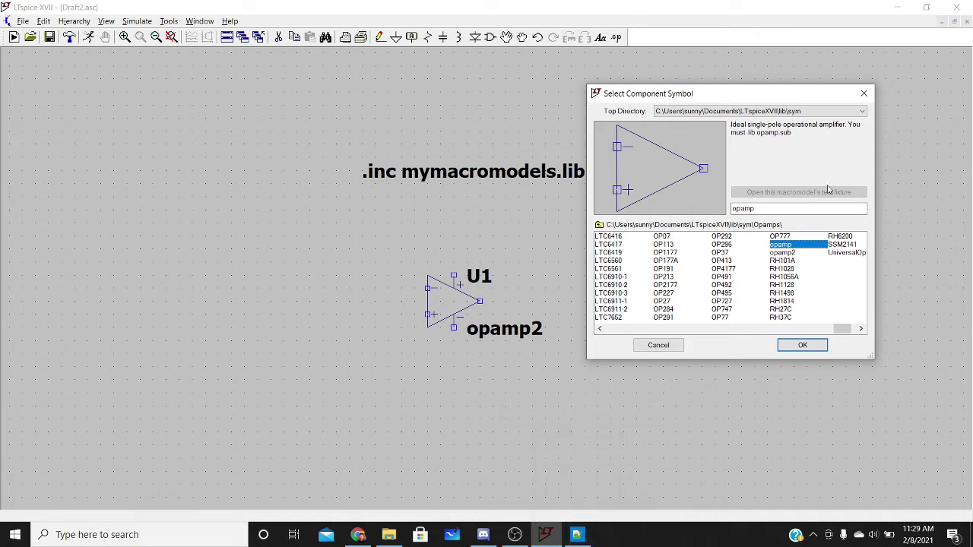
{"action": "left_click", "coordinate": [794, 253]}
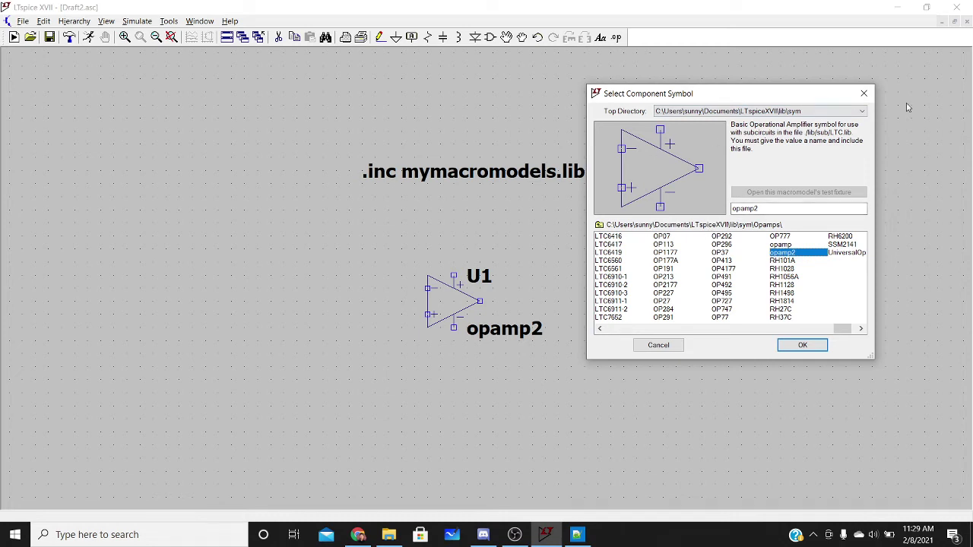
{"action": "left_click", "coordinate": [863, 94]}
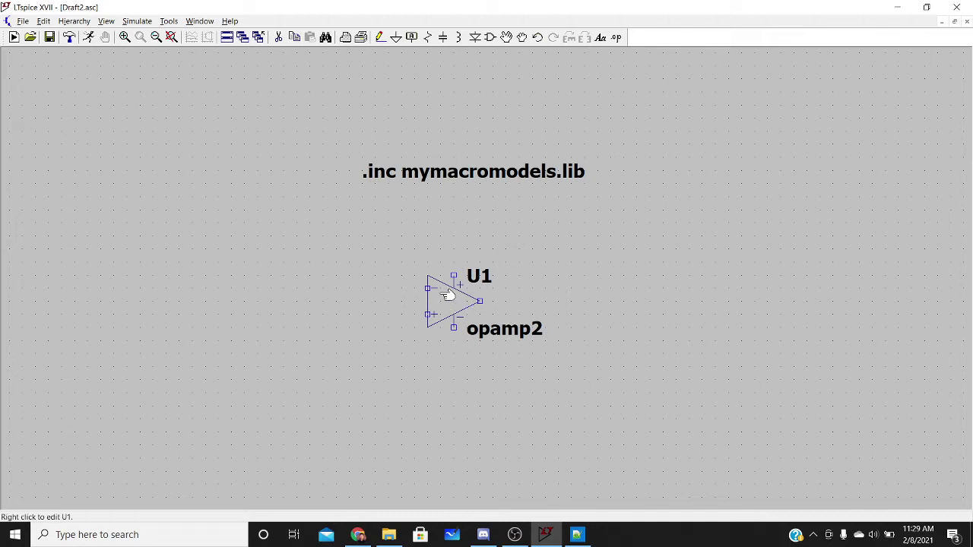
Open the attributes of op-amp U1 and examine its Prefix, keeping the schematic symbol in view.
{"action": "right_click", "coordinate": [448, 295]}
{"action": "left_click", "coordinate": [429, 255]}
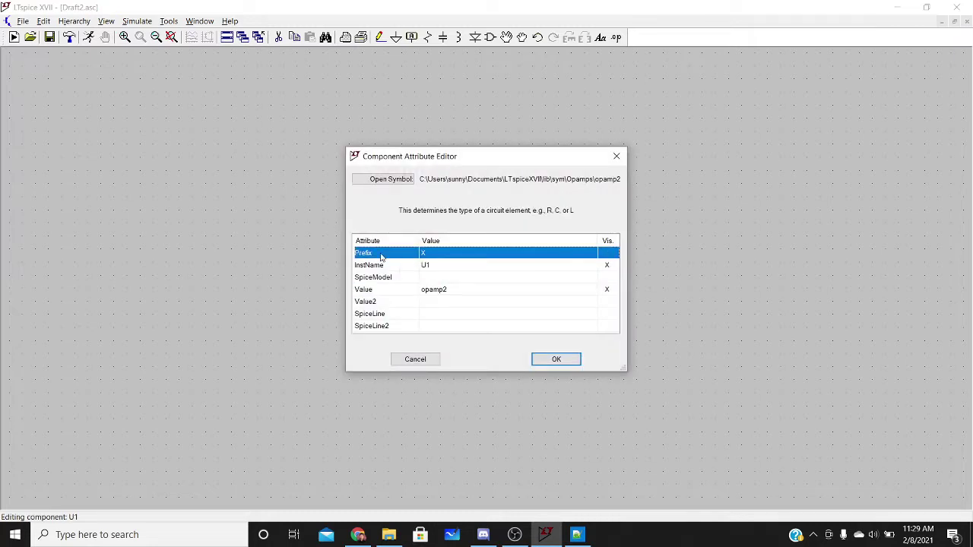
{"action": "left_click", "coordinate": [434, 256]}
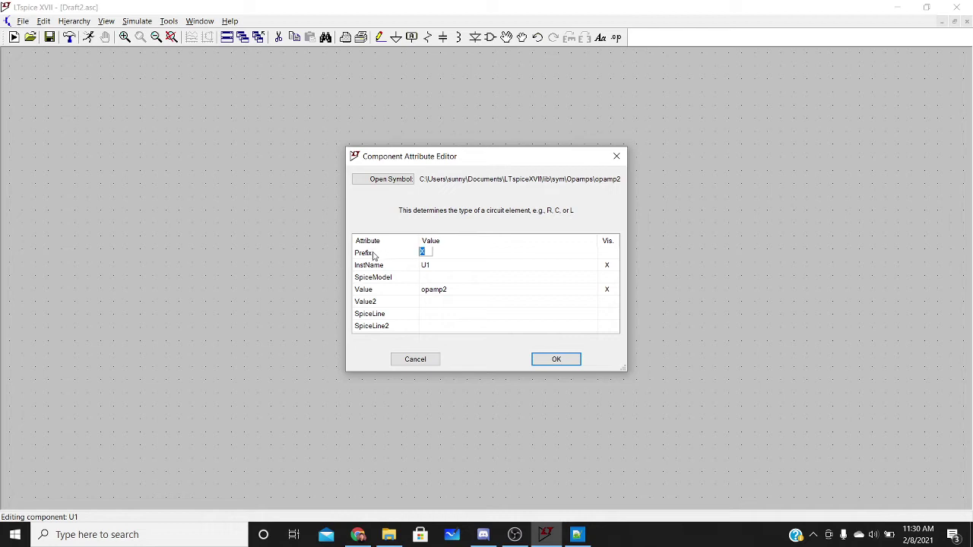
{"action": "left_click", "coordinate": [433, 257]}
{"action": "left_click_drag", "start_coordinate": [506, 162], "coordinate": [270, 101]}
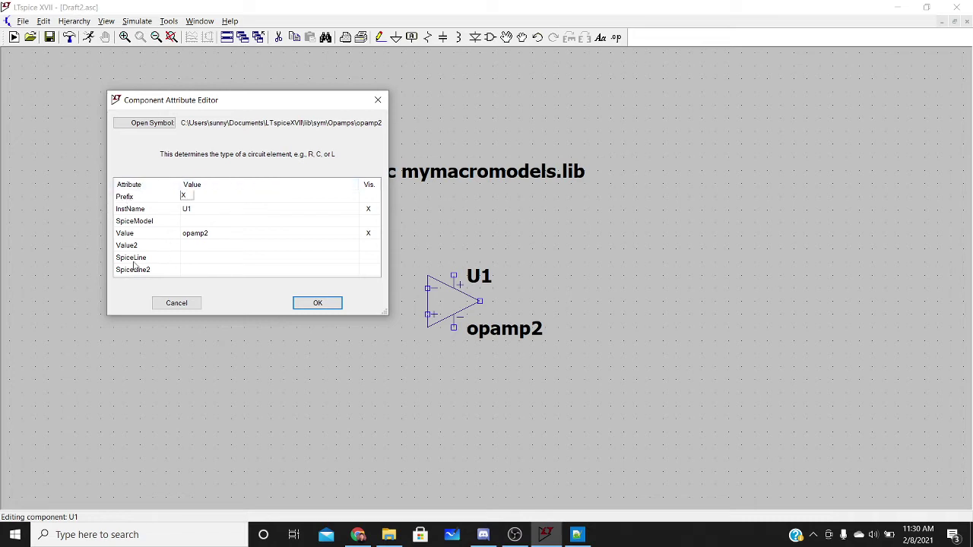
Examine the InstName and Value attributes of op-amp U1.
{"action": "left_click", "coordinate": [196, 211]}
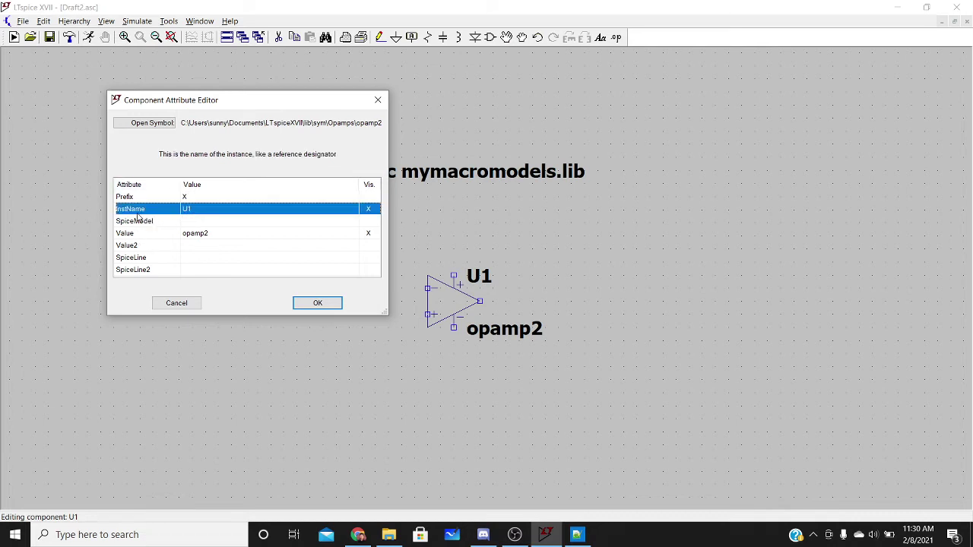
{"action": "left_click", "coordinate": [190, 210]}
{"action": "left_click", "coordinate": [215, 210]}
{"action": "left_click", "coordinate": [192, 209]}
{"action": "left_click", "coordinate": [227, 199]}
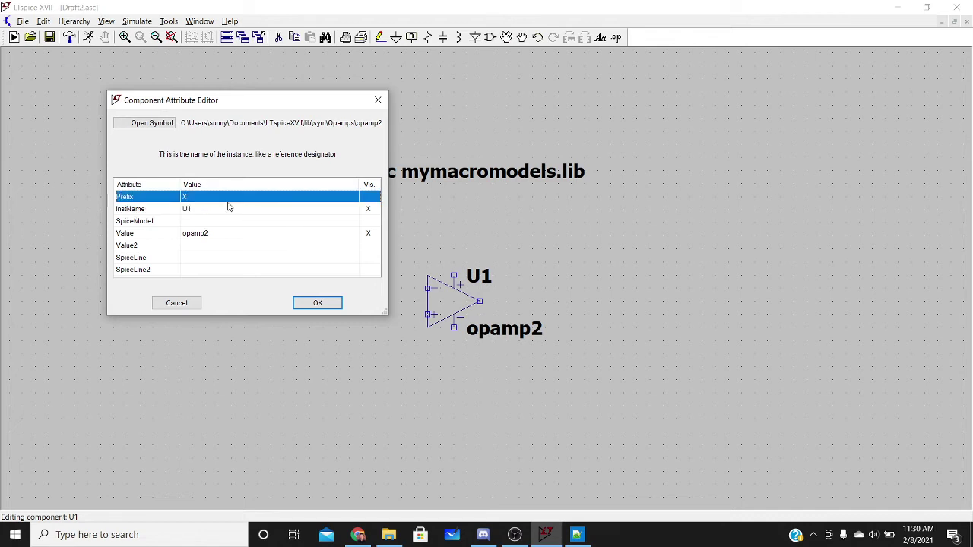
{"action": "left_click", "coordinate": [237, 212]}
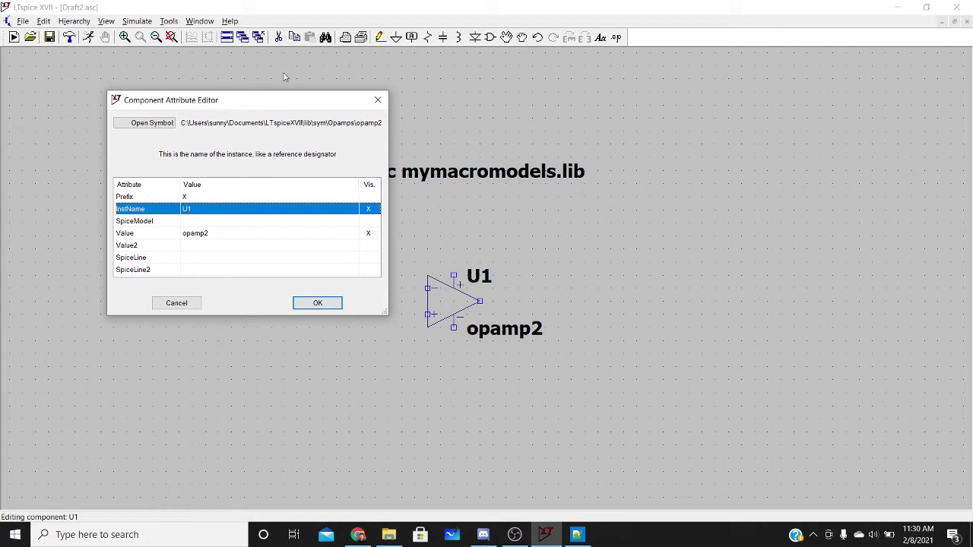
{"action": "left_click", "coordinate": [156, 236]}
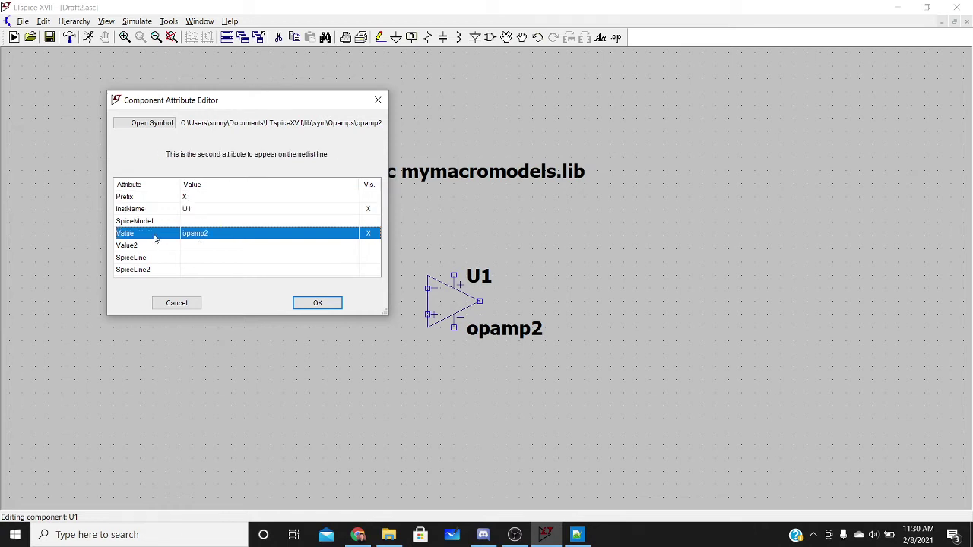
{"action": "left_click", "coordinate": [156, 234]}
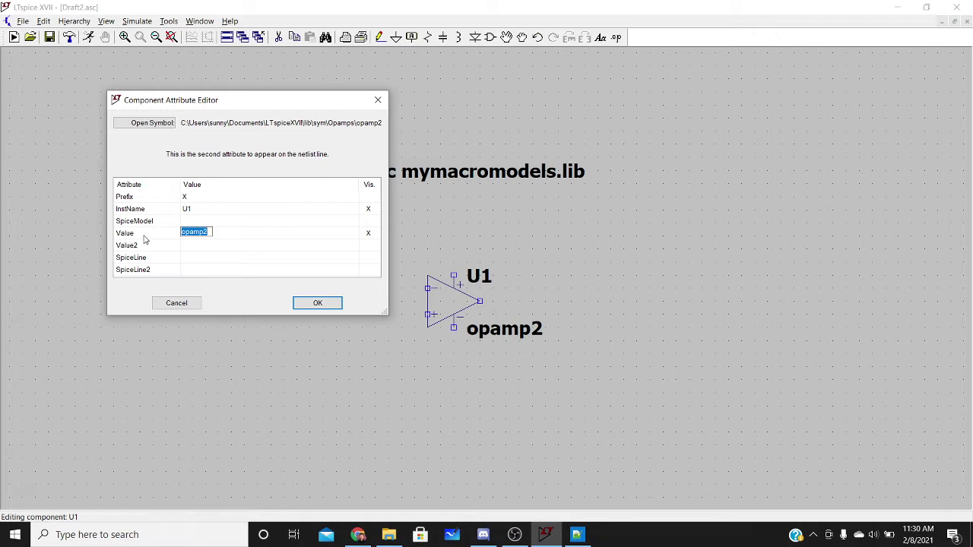
{"action": "left_click", "coordinate": [233, 235]}
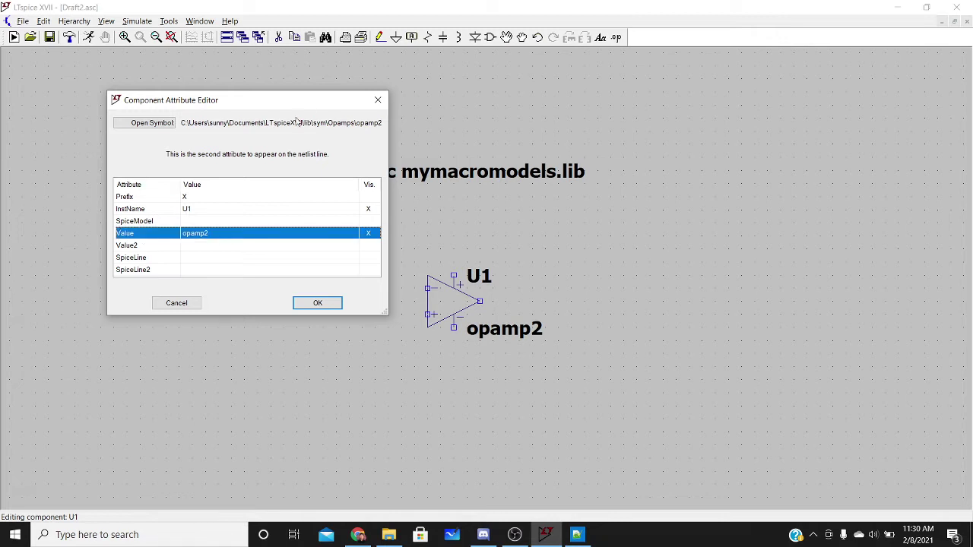
{"action": "left_click_drag", "start_coordinate": [302, 105], "coordinate": [394, 38]}
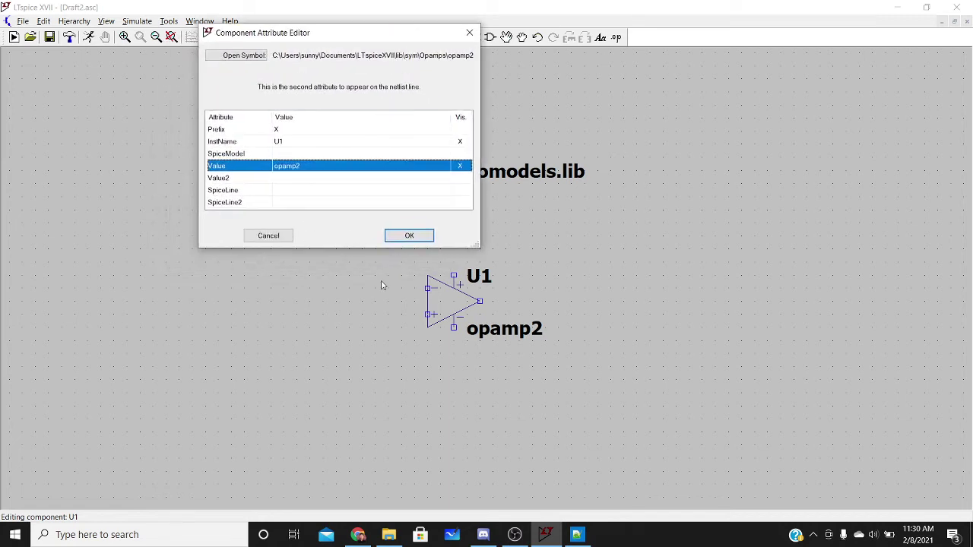
Copy the subcircuit name TL084 from mymacromodels.lib in Notepad++ and set it as the Value of op-amp U1.
{"action": "left_click", "coordinate": [577, 535]}
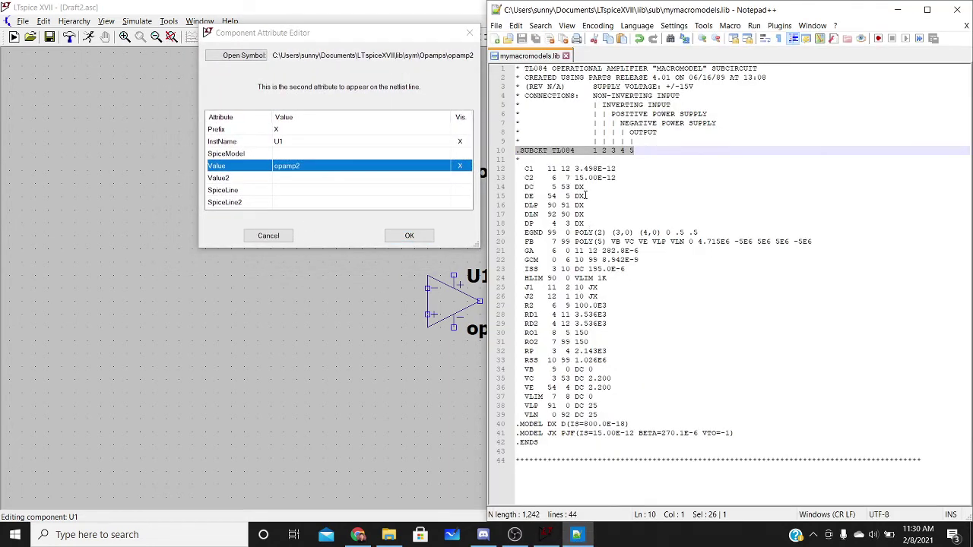
{"action": "left_click", "coordinate": [575, 151]}
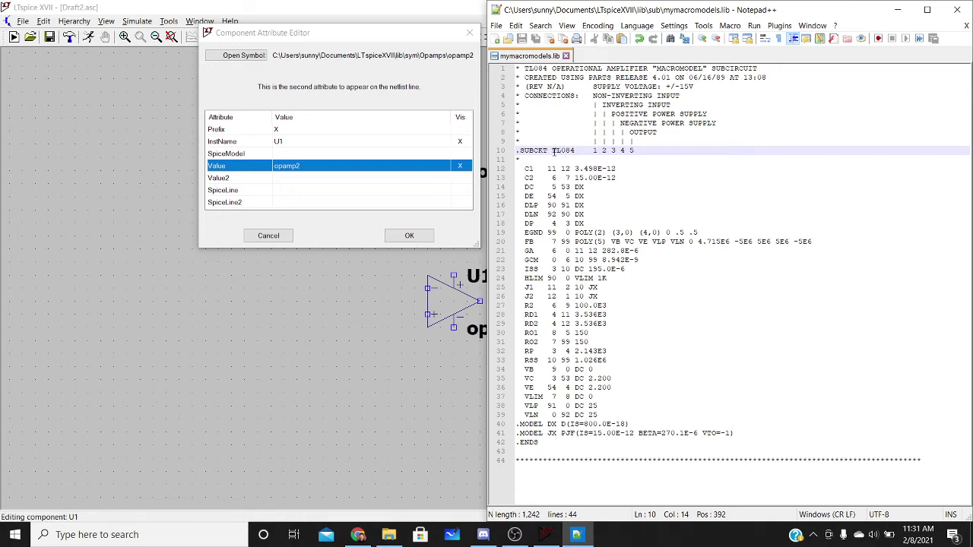
{"action": "left_click_drag", "start_coordinate": [553, 150], "coordinate": [576, 149]}
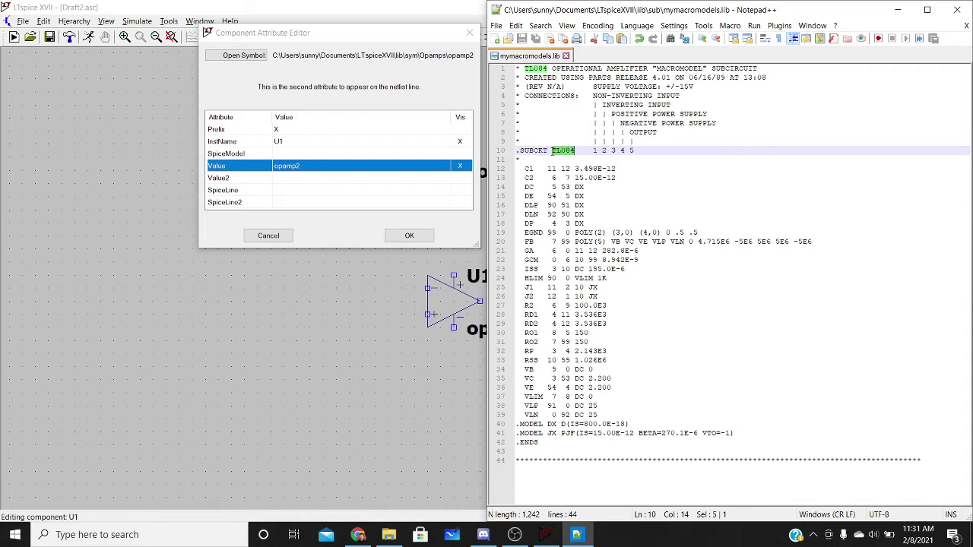
{"action": "left_click_drag", "start_coordinate": [574, 153], "coordinate": [554, 155]}
{"action": "key", "text": "ctrl+c"}
{"action": "left_click", "coordinate": [305, 169]}
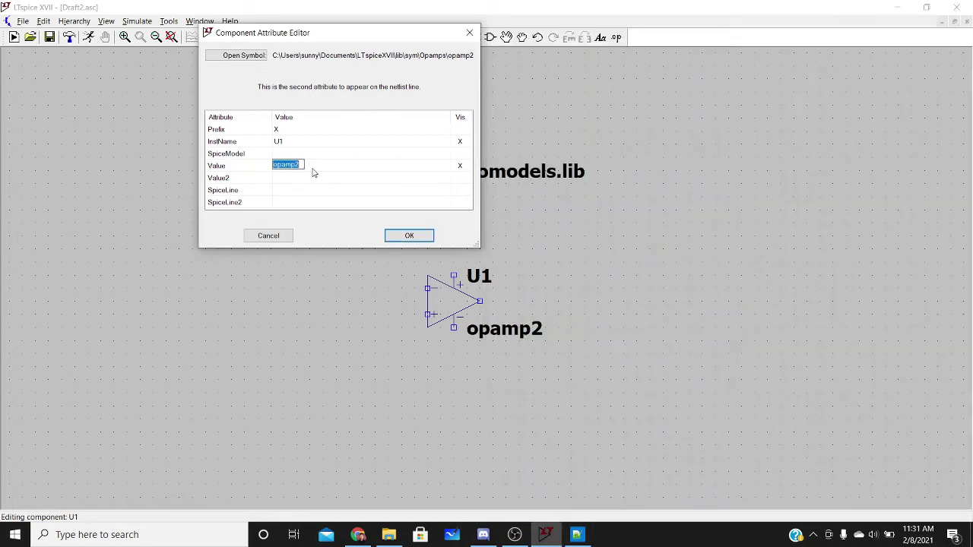
{"action": "key", "text": "ctrl+v"}
{"action": "left_click", "coordinate": [395, 234]}
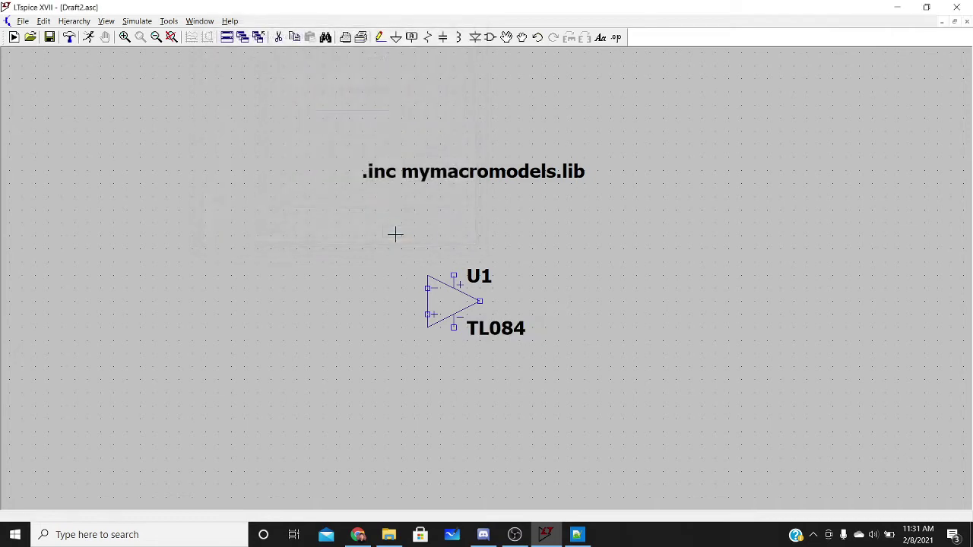
Check the TL084 subcircuit name in mymacromodels.lib in Notepad++ and return to the LTspice schematic.
{"action": "left_click", "coordinate": [576, 535]}
{"action": "left_click", "coordinate": [576, 150]}
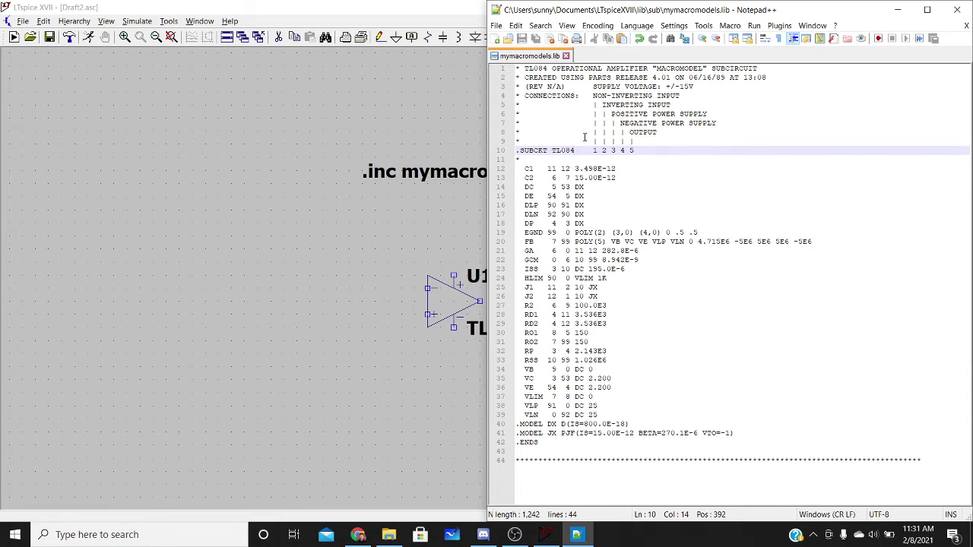
{"action": "left_click", "coordinate": [343, 278]}
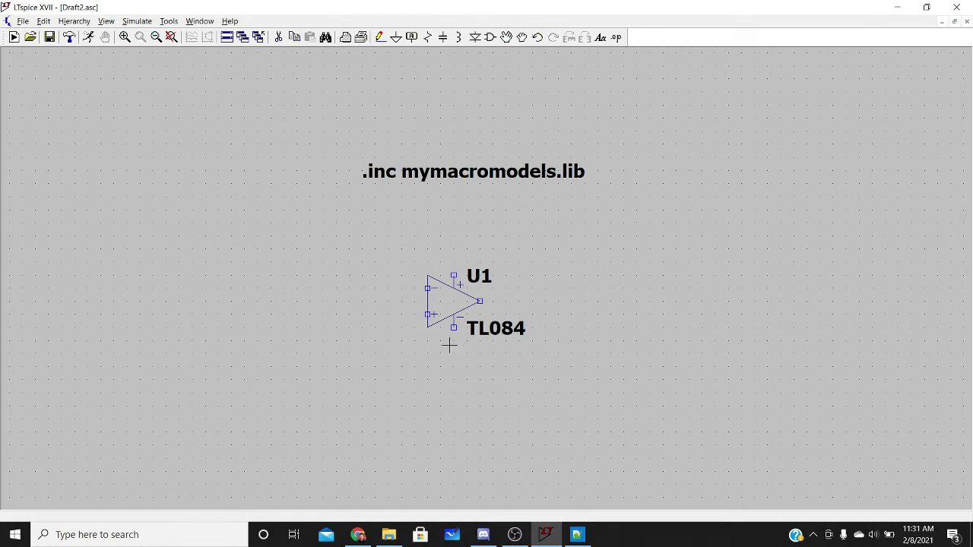
Move op-amp U1 slightly lower and place a horizontal resistor directly above it.
{"action": "left_click_drag", "start_coordinate": [435, 302], "coordinate": [448, 367]}
{"action": "left_click_drag", "start_coordinate": [630, 359], "coordinate": [630, 306]}
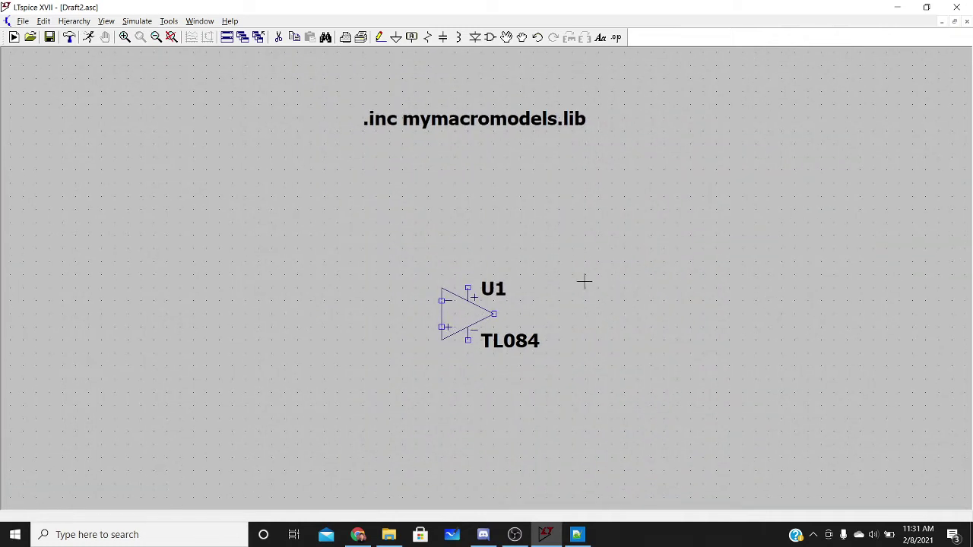
{"action": "key", "text": "r"}
{"action": "key", "text": "ctrl+r"}
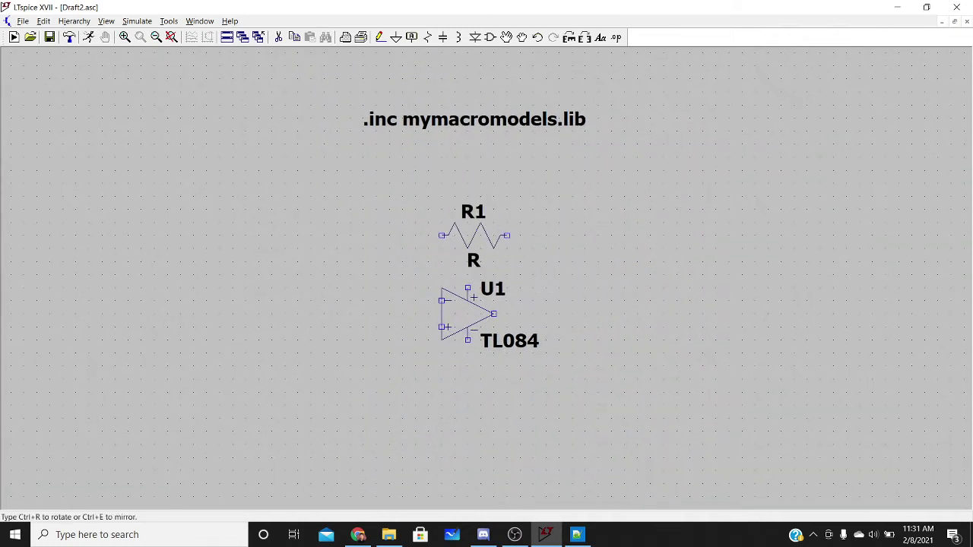
{"action": "left_click", "coordinate": [476, 235]}
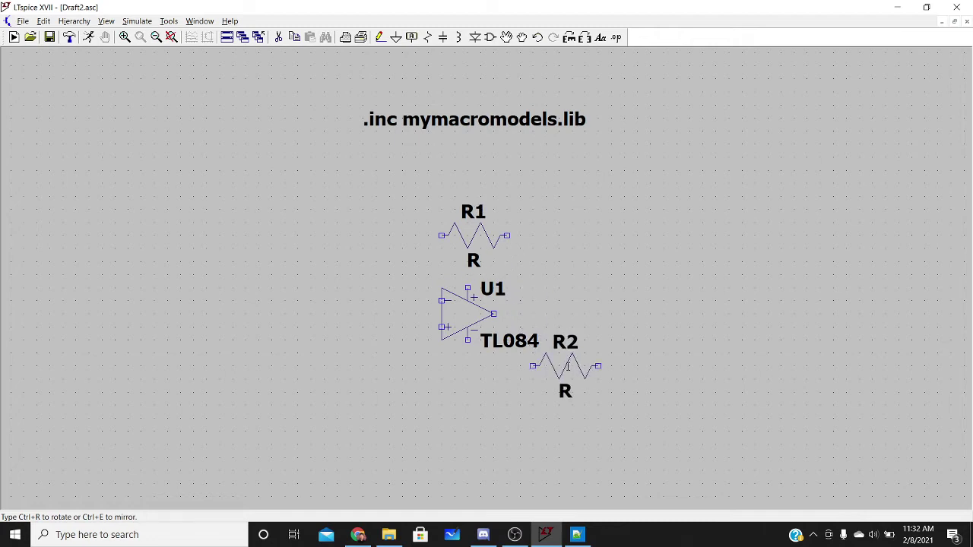
{"action": "key", "text": "Escape"}
Move resistor R1 and op-amp U1 together farther below the library directive.
{"action": "left_click_drag", "start_coordinate": [634, 406], "coordinate": [385, 196]}
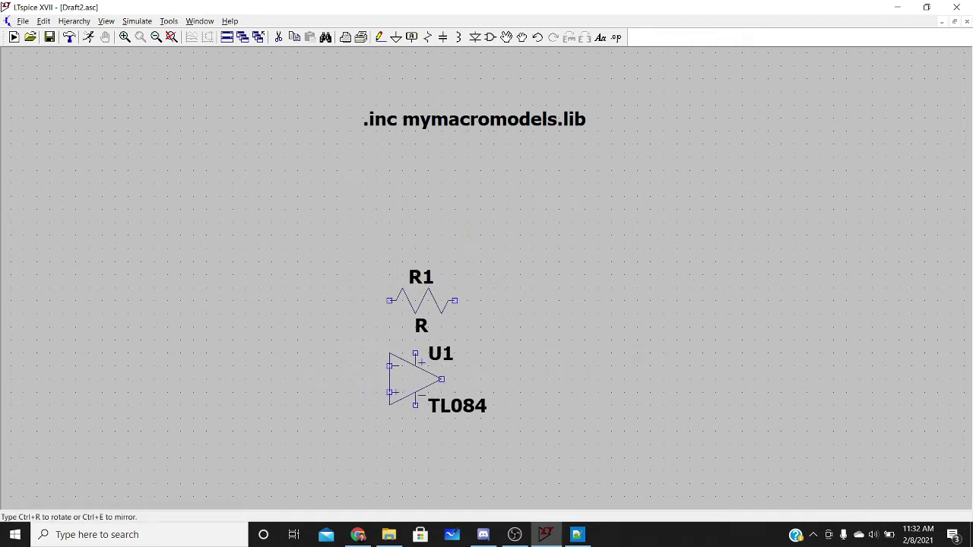
{"action": "left_click", "coordinate": [506, 393]}
{"action": "key", "text": "Escape"}
{"action": "scroll", "coordinate": [646, 337], "scroll_direction": "down", "scroll_amount": 2}
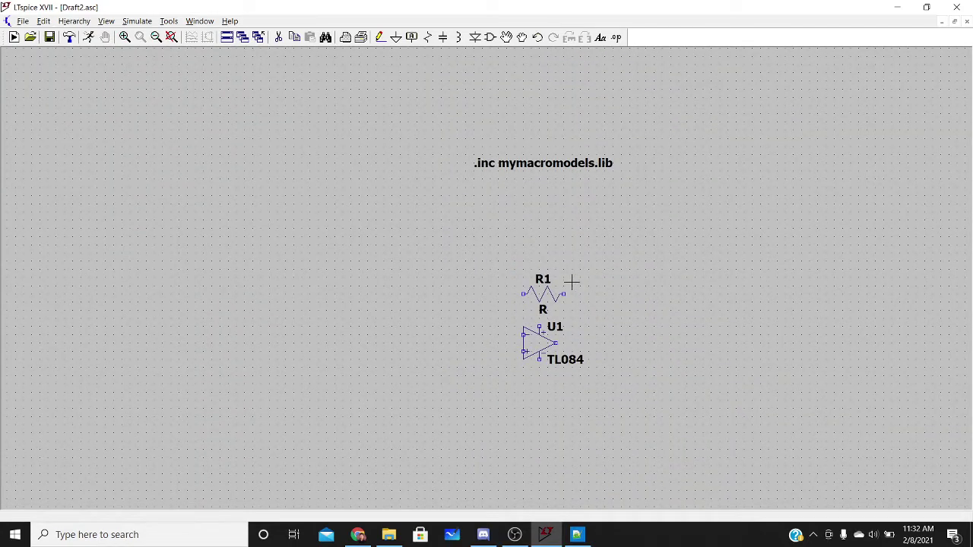
Place a horizontal capacitor directly above R1 and a horizontal resistor in line with U1's inverting input, on its input side.
{"action": "key", "text": "c"}
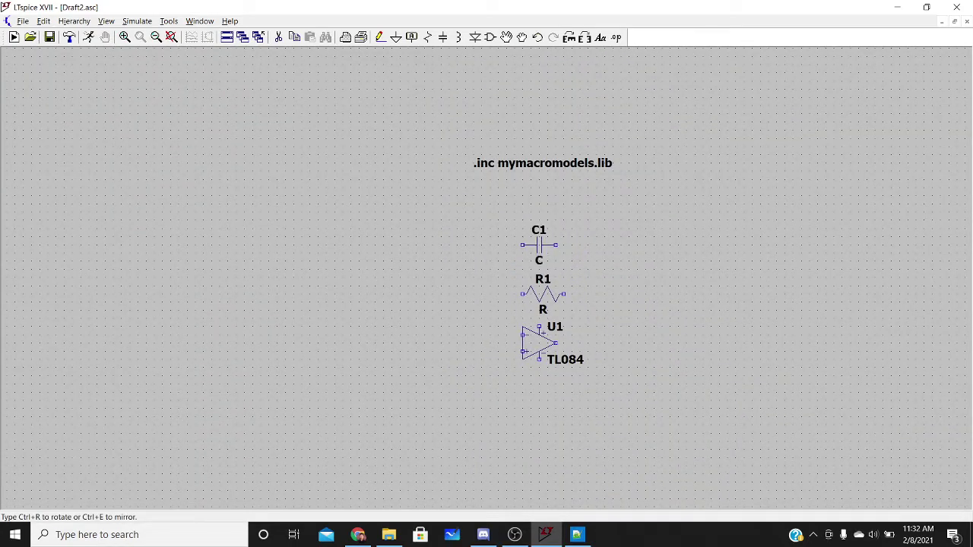
{"action": "left_click", "coordinate": [539, 245]}
{"action": "key", "text": "r"}
{"action": "left_click", "coordinate": [454, 348]}
{"action": "key", "text": "Escape"}
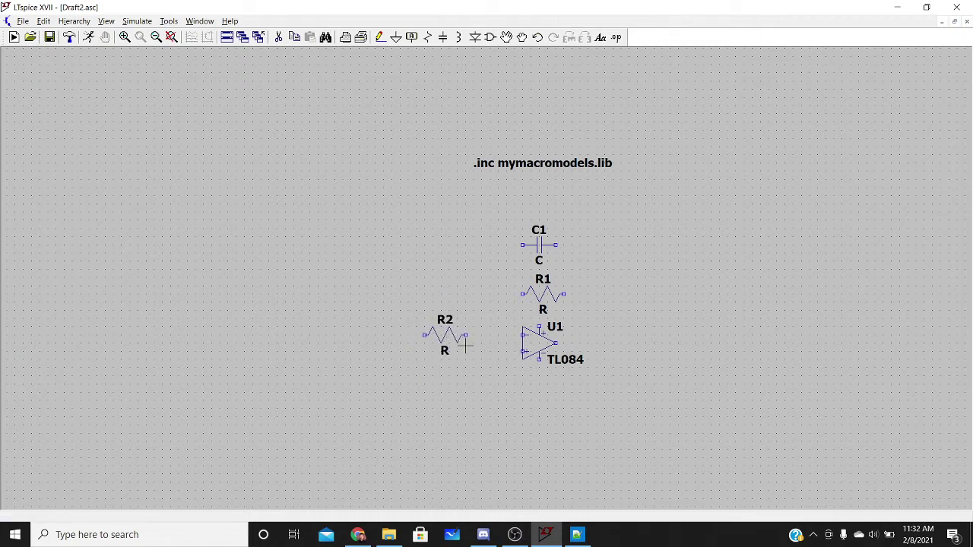
Place a voltage source below and to the left of resistor R2.
{"action": "key", "text": "v"}
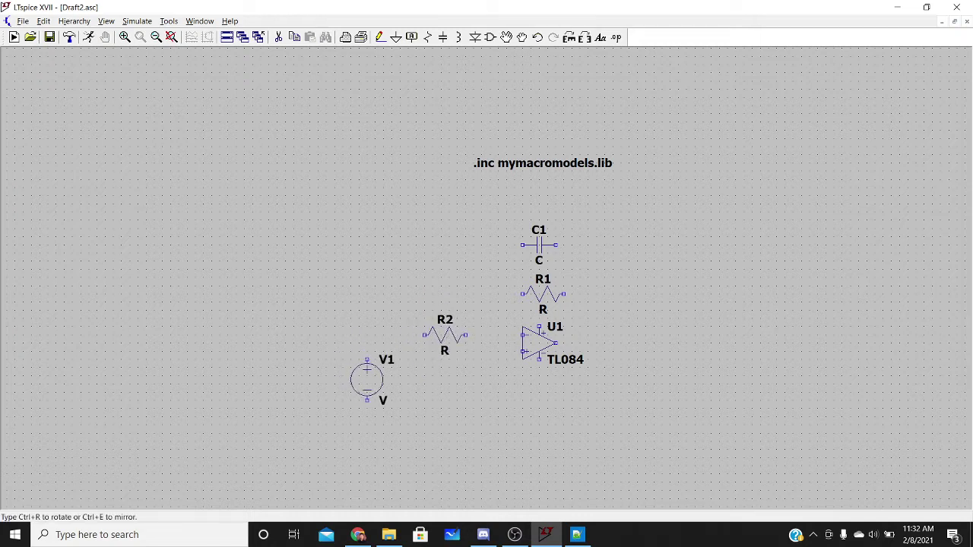
{"action": "left_click", "coordinate": [369, 373]}
{"action": "key", "text": "Escape"}
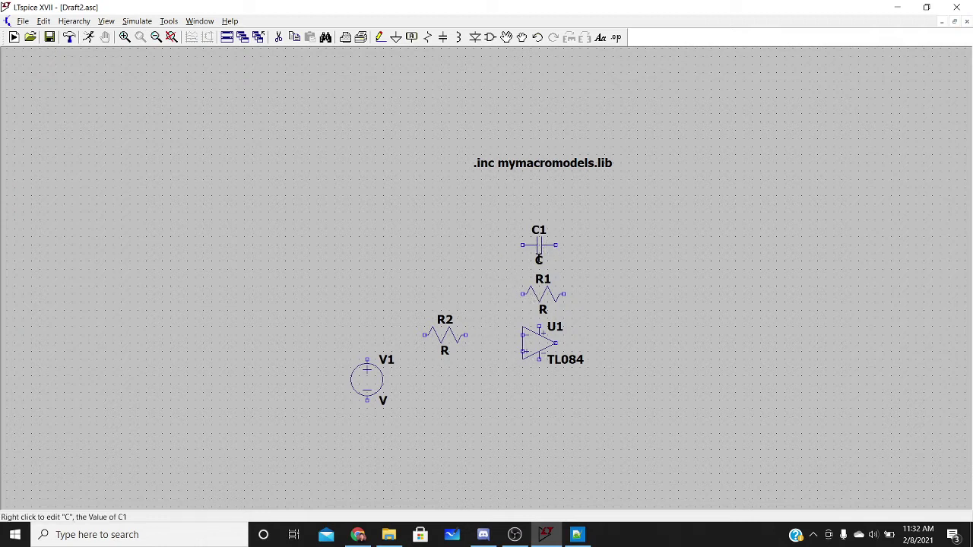
Wire C1's left end down to U1's inverting input and connect R2's right end to the same node.
{"action": "key", "text": "F3"}
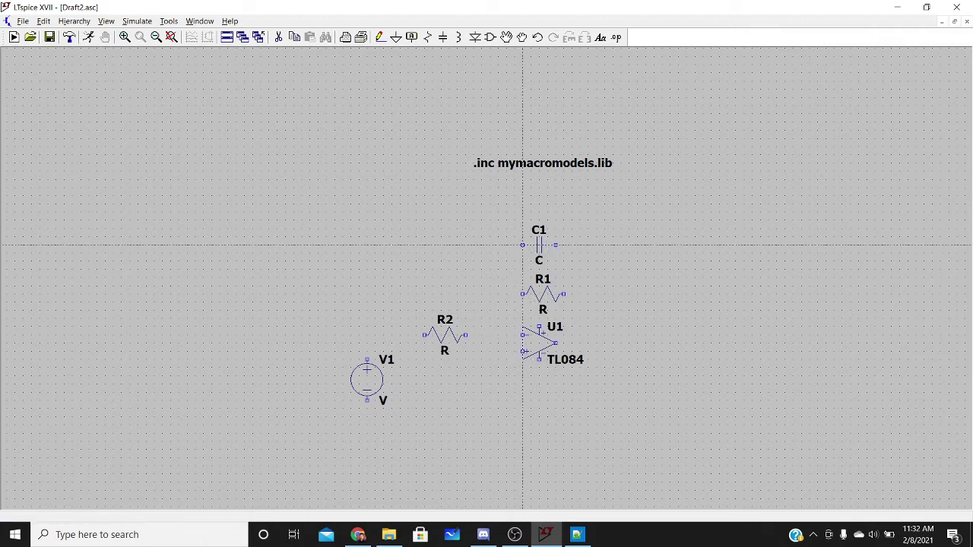
{"action": "left_click", "coordinate": [522, 245]}
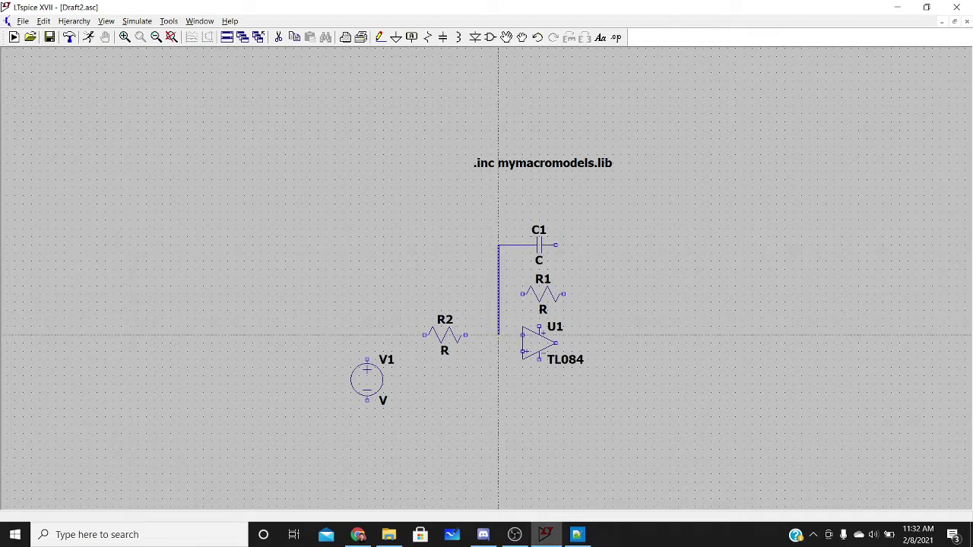
{"action": "left_click", "coordinate": [498, 335]}
{"action": "left_click", "coordinate": [522, 335]}
{"action": "left_click", "coordinate": [499, 335]}
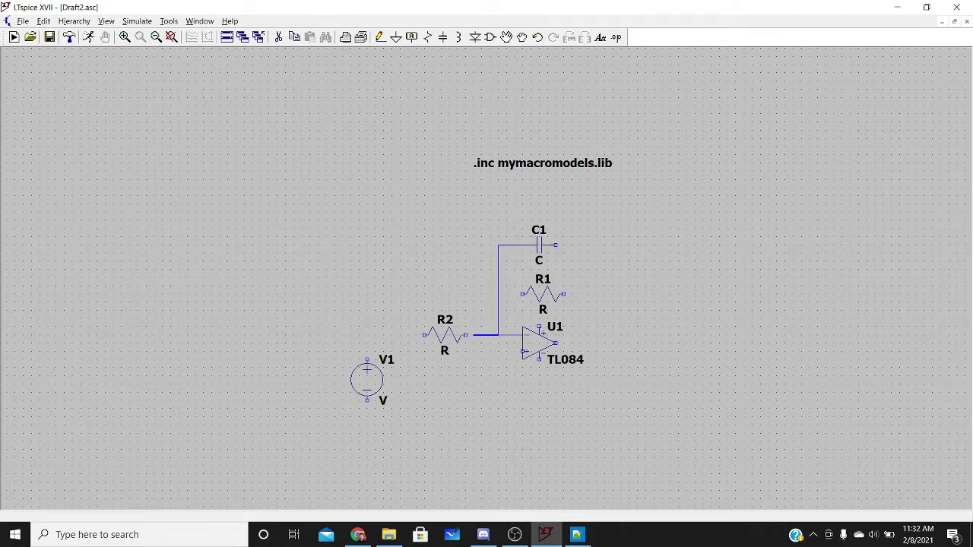
{"action": "left_click", "coordinate": [466, 336]}
Wire R2's left end to V1's positive terminal and connect V1's negative terminal to a ground below it.
{"action": "left_click", "coordinate": [424, 335]}
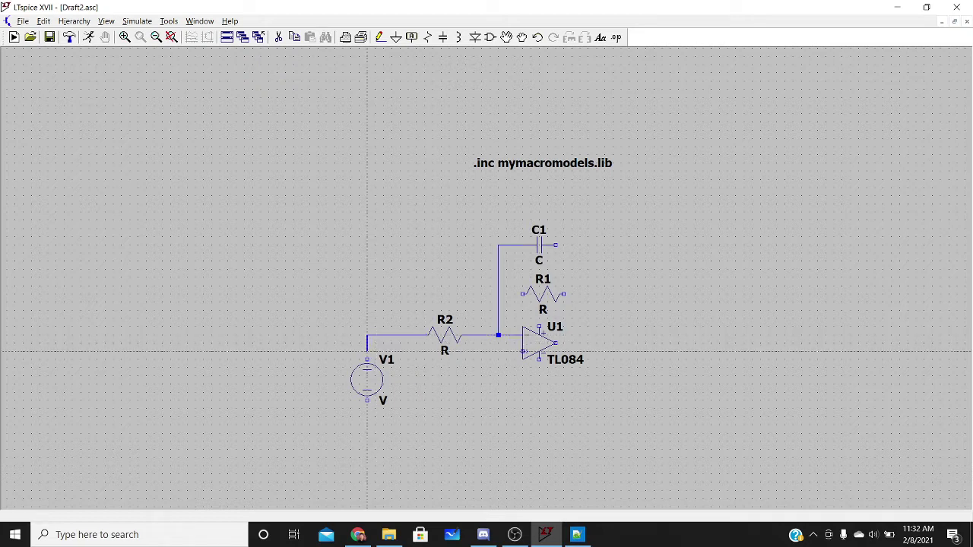
{"action": "left_click", "coordinate": [367, 357]}
{"action": "left_click", "coordinate": [367, 399]}
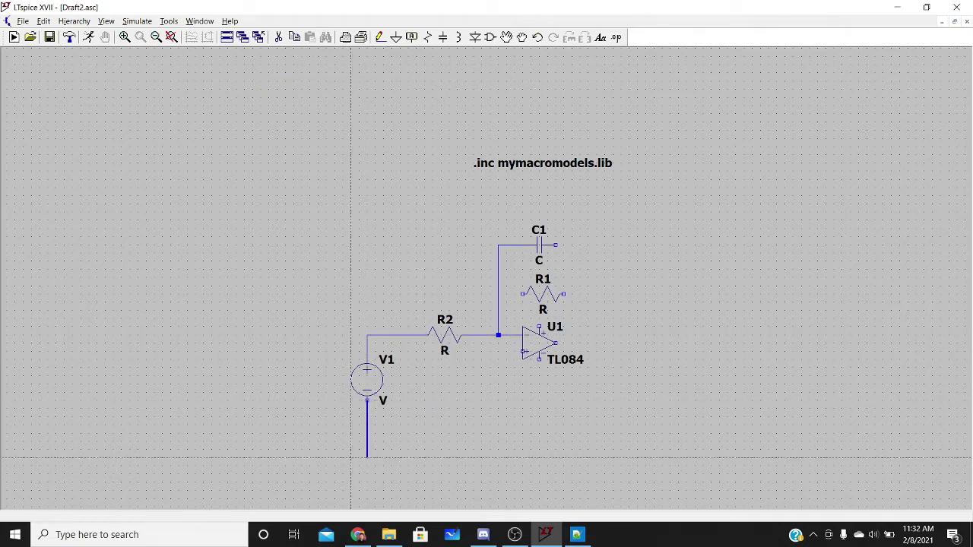
{"action": "left_click", "coordinate": [354, 457]}
{"action": "key", "text": "g"}
{"action": "left_click", "coordinate": [367, 458]}
Wire U1's non-inverting input down to a new ground symbol.
{"action": "key", "text": "F3"}
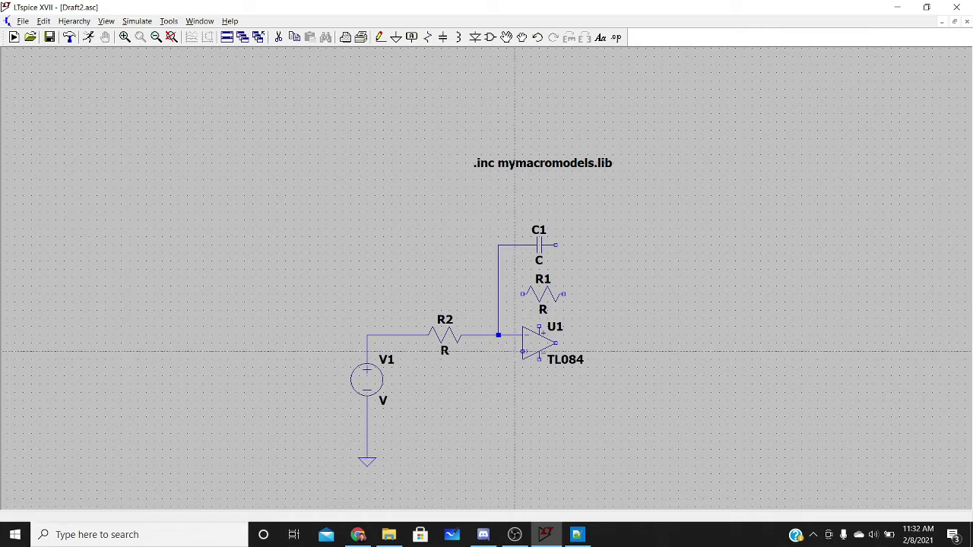
{"action": "left_click", "coordinate": [523, 351]}
{"action": "left_click", "coordinate": [490, 407]}
{"action": "key", "text": "g"}
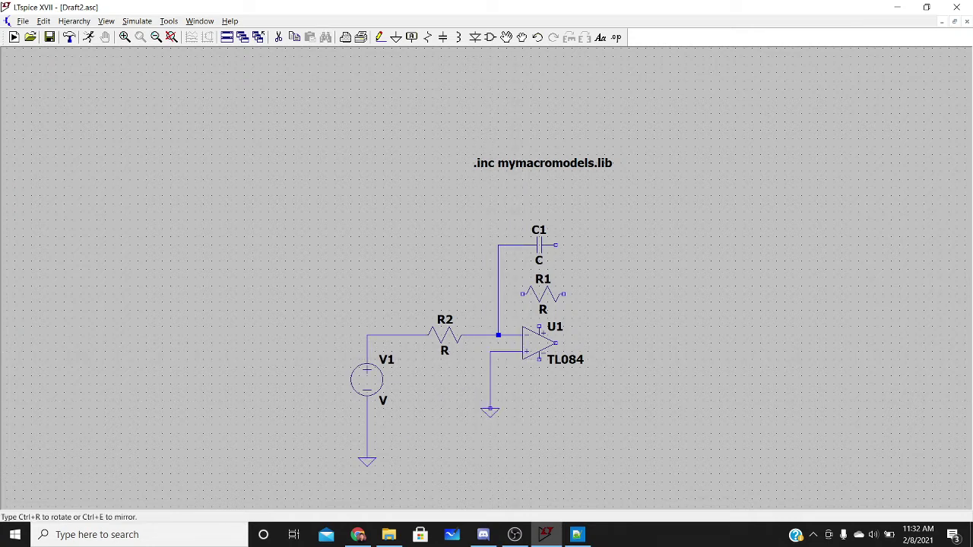
{"action": "left_click", "coordinate": [490, 406]}
Wire U1's output up to the right end of R1 and connect C1's right end to the same node.
{"action": "key", "text": "F3"}
{"action": "left_click", "coordinate": [555, 343]}
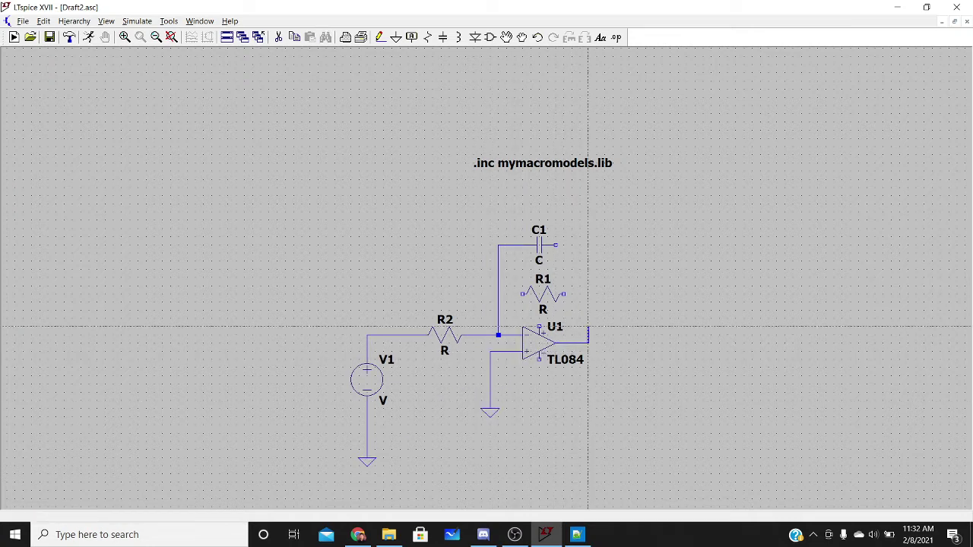
{"action": "left_click", "coordinate": [588, 293]}
{"action": "left_click", "coordinate": [563, 293]}
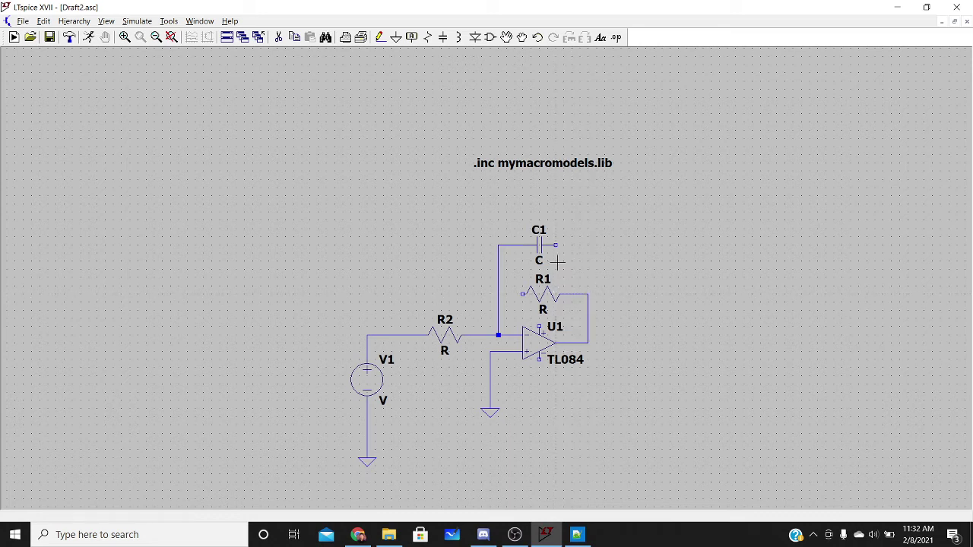
{"action": "left_click", "coordinate": [555, 245]}
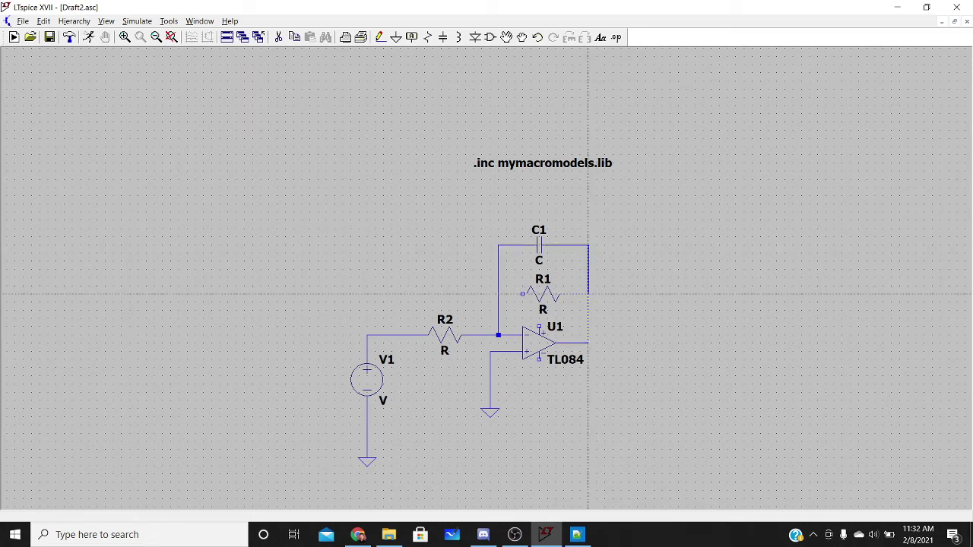
{"action": "left_click", "coordinate": [587, 293]}
{"action": "key", "text": "Escape"}
Move C1 and R1 together with their connecting wires higher above op-amp U1.
{"action": "left_click_drag", "start_coordinate": [651, 310], "coordinate": [450, 225]}
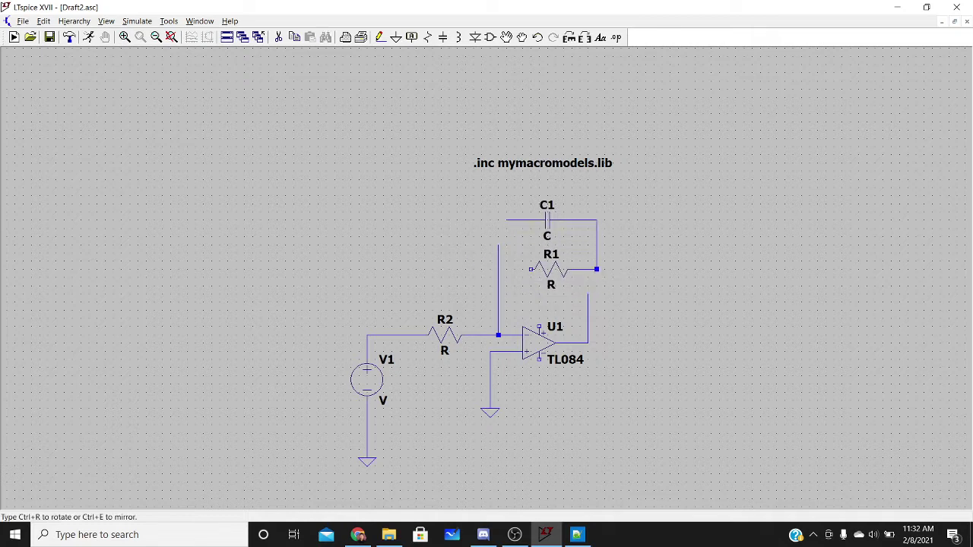
{"action": "left_click", "coordinate": [550, 234]}
{"action": "key", "text": "Escape"}
Reconnect C1 and R1 in parallel between U1's output and its inverting input with wires.
{"action": "key", "text": "F3"}
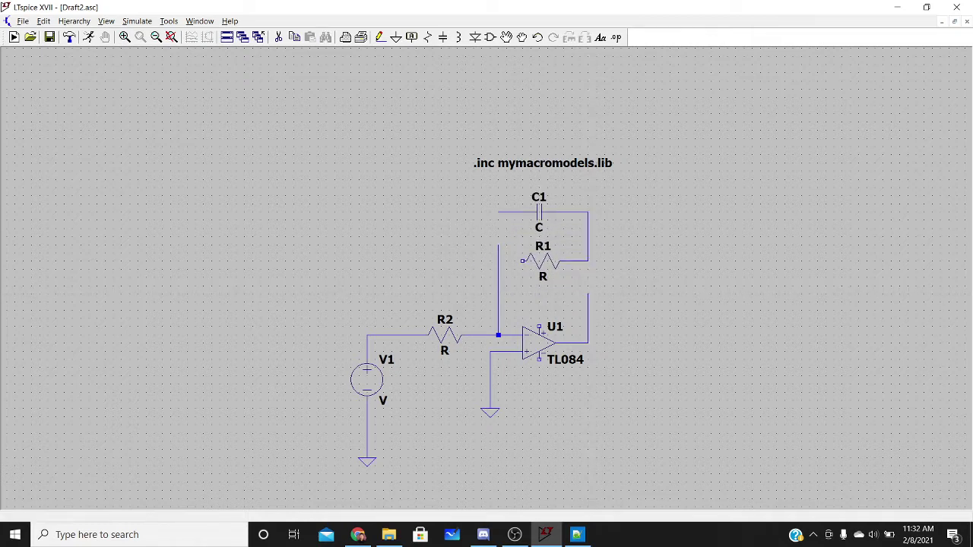
{"action": "left_click", "coordinate": [587, 293]}
{"action": "left_click", "coordinate": [588, 261]}
{"action": "left_click", "coordinate": [498, 212]}
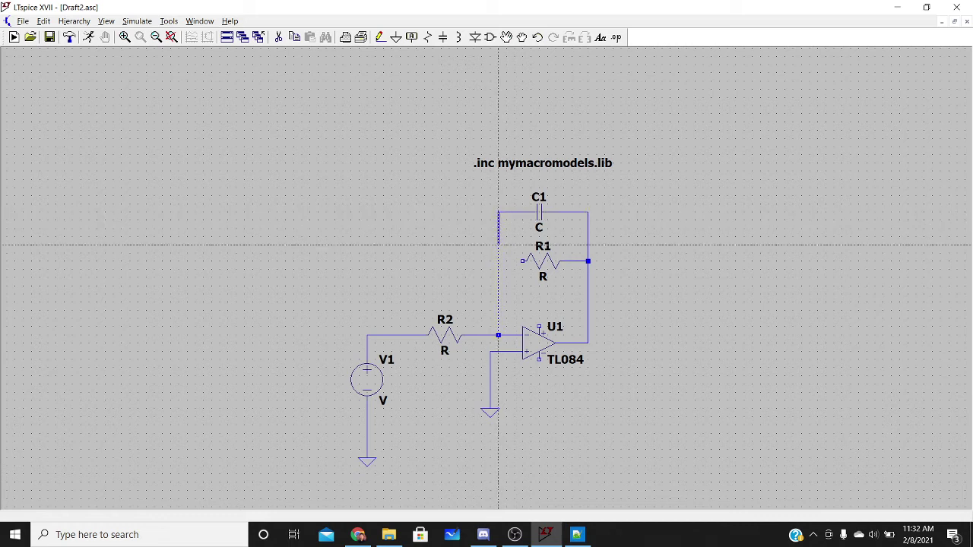
{"action": "left_click", "coordinate": [498, 335]}
{"action": "left_click", "coordinate": [522, 261]}
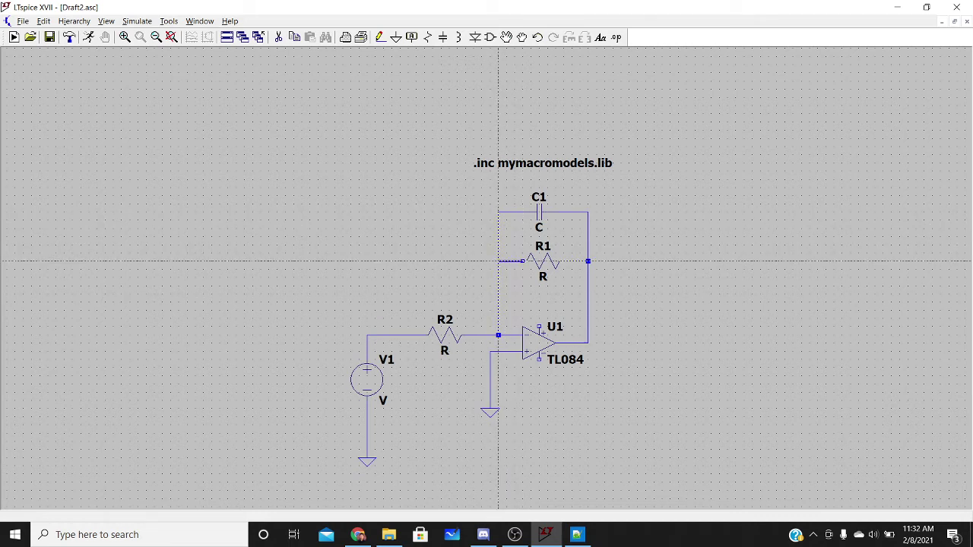
{"action": "left_click", "coordinate": [498, 260]}
{"action": "key", "text": "Escape"}
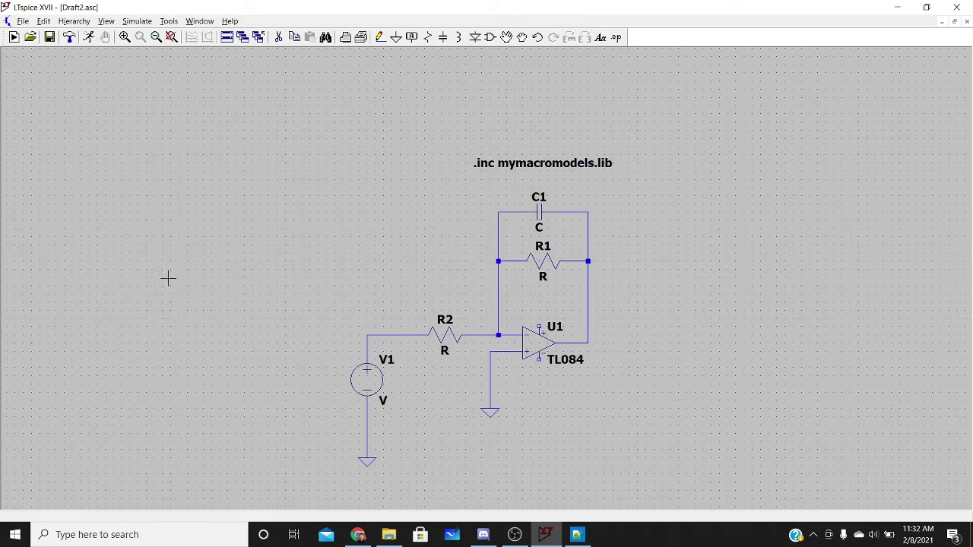
Place two voltage sources side by side in the empty area to the left of V1.
{"action": "key", "text": "v"}
{"action": "left_click", "coordinate": [122, 308]}
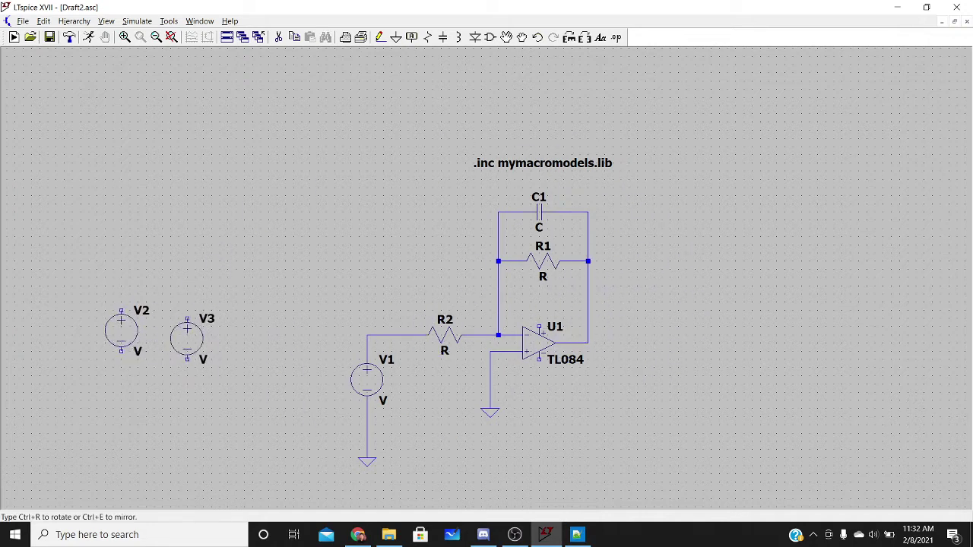
{"action": "left_click", "coordinate": [211, 311]}
{"action": "key", "text": "Escape"}
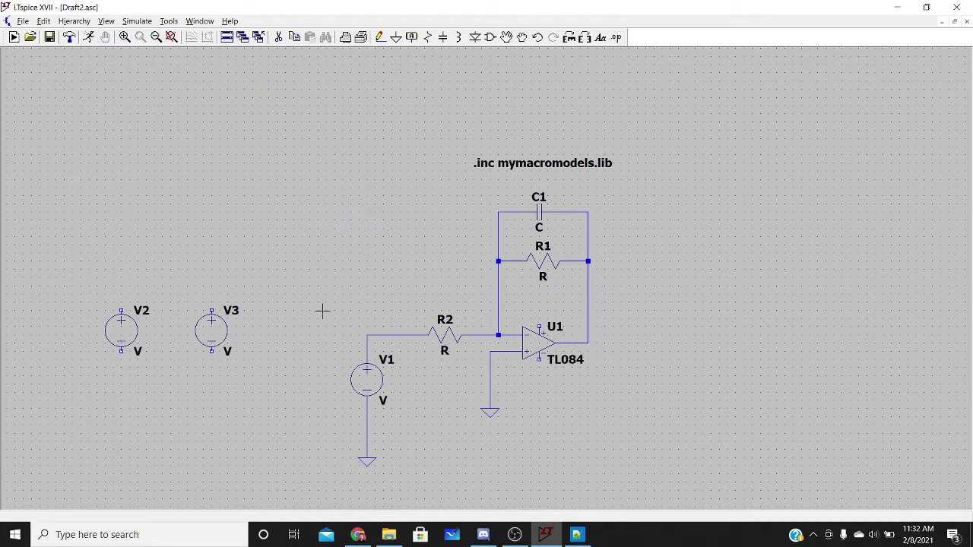
Label the op-amp output net Vout and reposition the label along the vertical output wire.
{"action": "key", "text": "F4"}
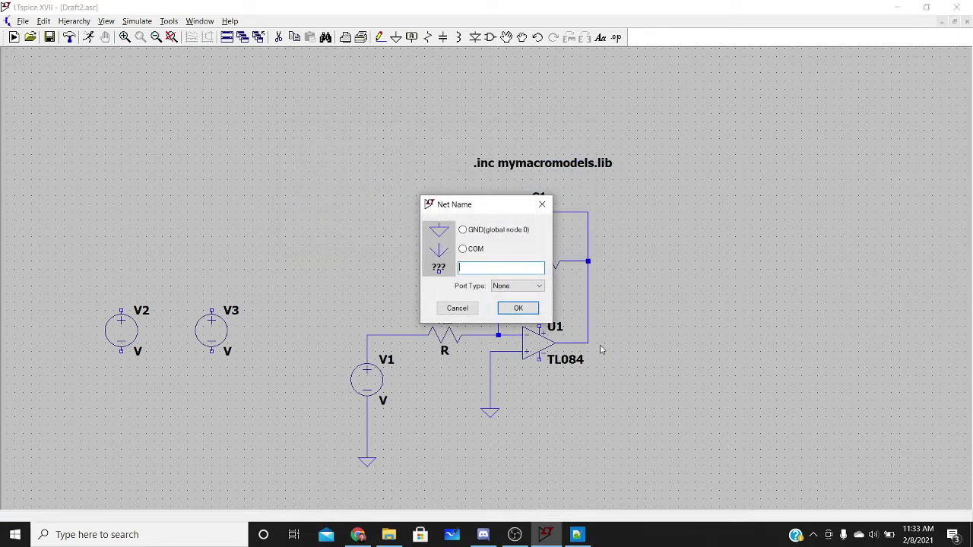
{"action": "type", "text": "Vout"}
{"action": "key", "text": "Return"}
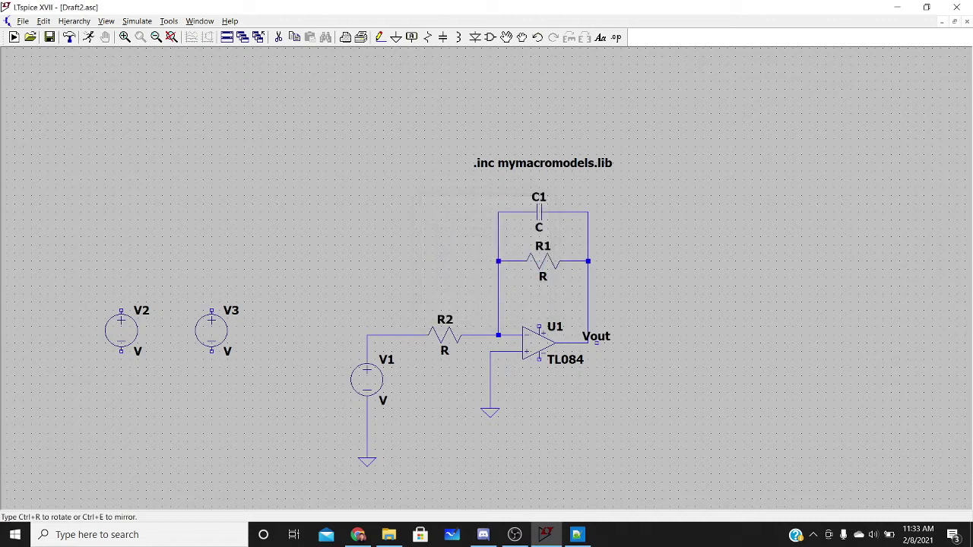
{"action": "left_click", "coordinate": [588, 343]}
{"action": "key", "text": "Escape"}
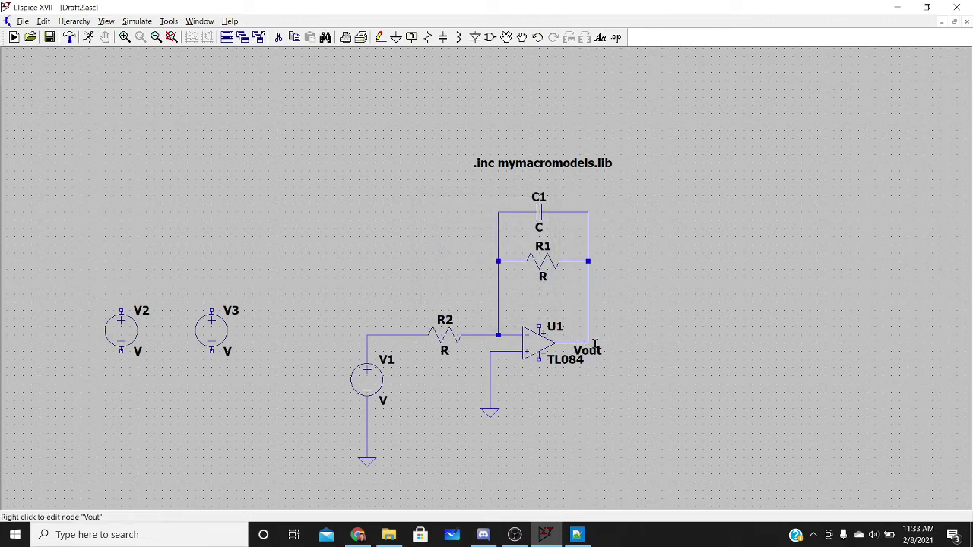
{"action": "left_click", "coordinate": [596, 352]}
{"action": "left_click", "coordinate": [596, 309]}
{"action": "key", "text": "Escape"}
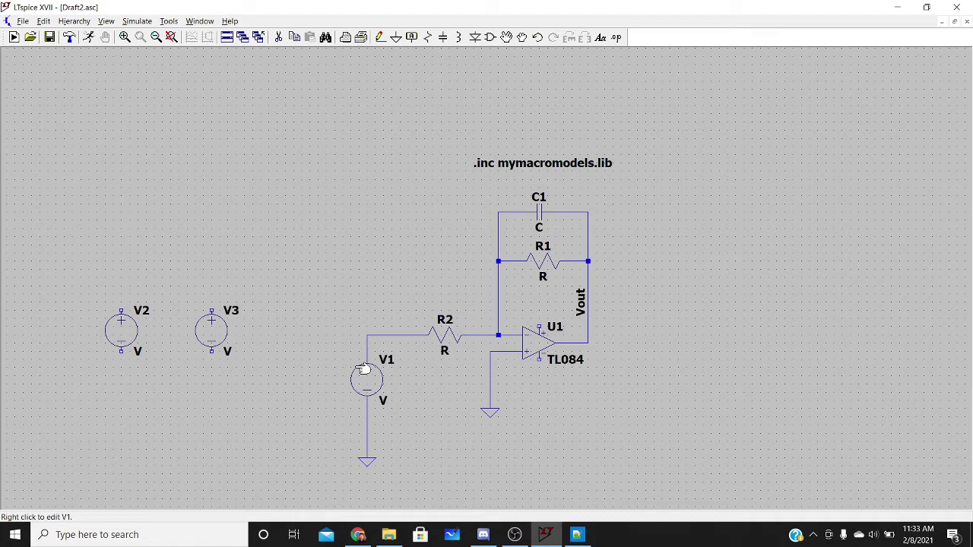
Label the net between V1's positive terminal and R2 as Vin at the wire corner.
{"action": "key", "text": "F2"}
{"action": "key", "text": "Escape"}
{"action": "key", "text": "F4"}
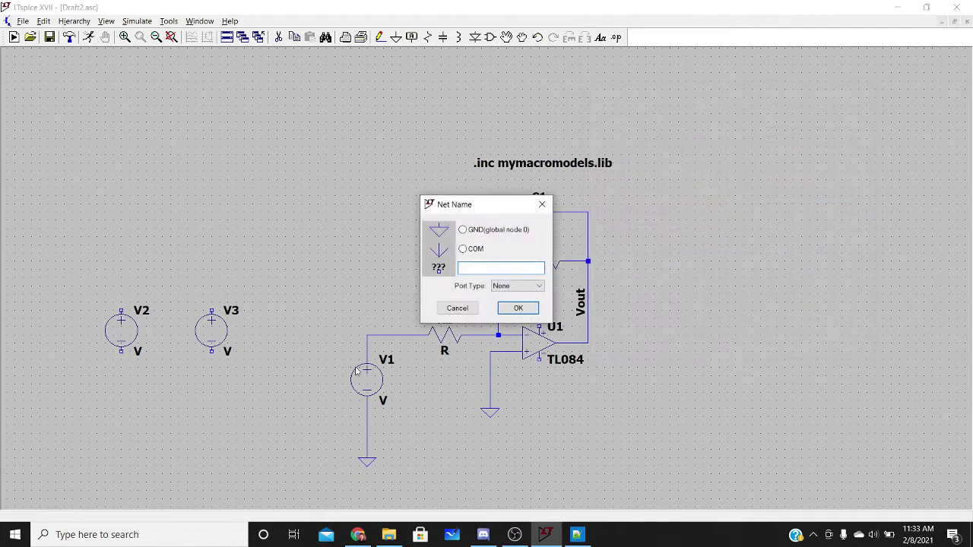
{"action": "type", "text": "Vin"}
{"action": "key", "text": "Return"}
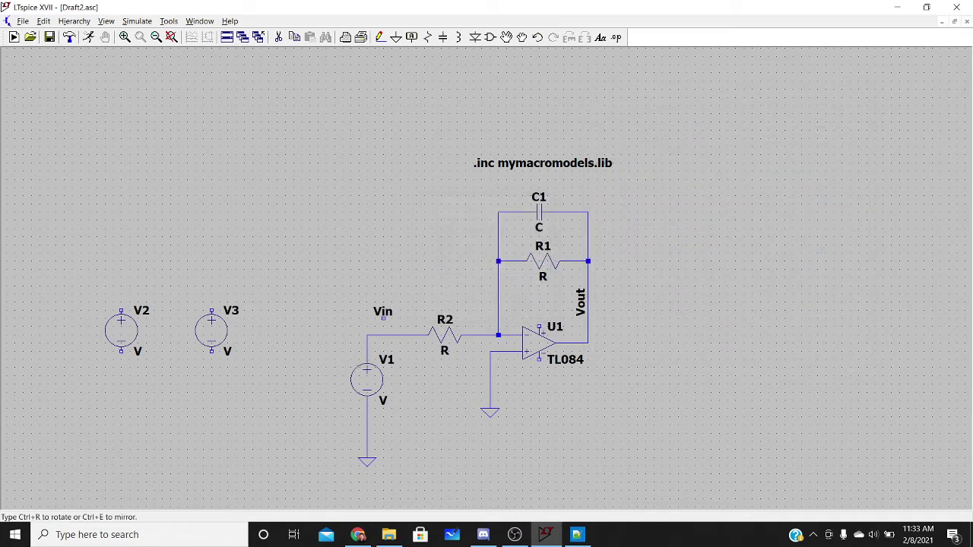
{"action": "left_click", "coordinate": [367, 336]}
{"action": "key", "text": "Escape"}
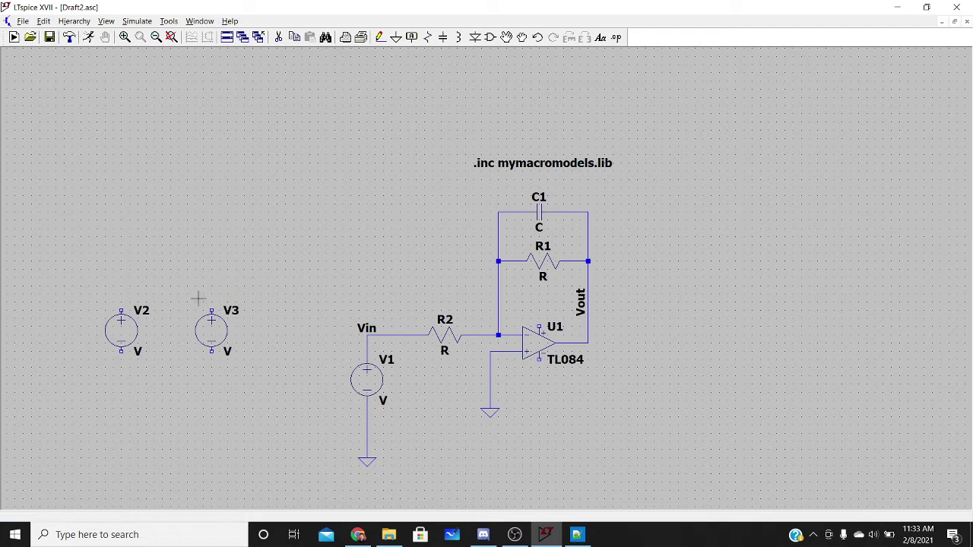
Place ground symbols below V2 and V3 and wire each to its source's negative terminal.
{"action": "key", "text": "g"}
{"action": "left_click", "coordinate": [121, 408]}
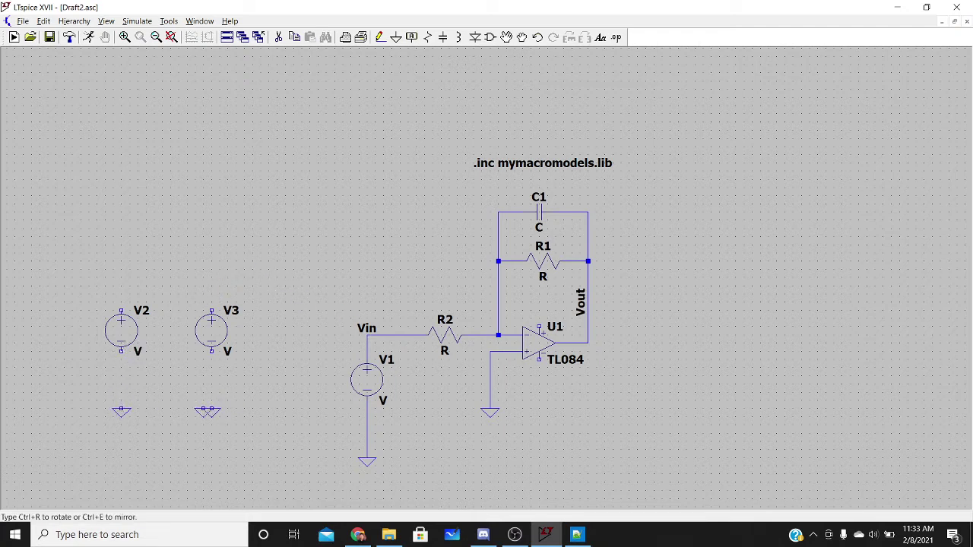
{"action": "key", "text": "Escape"}
{"action": "key", "text": "F3"}
{"action": "left_click", "coordinate": [122, 408]}
{"action": "left_click", "coordinate": [122, 351]}
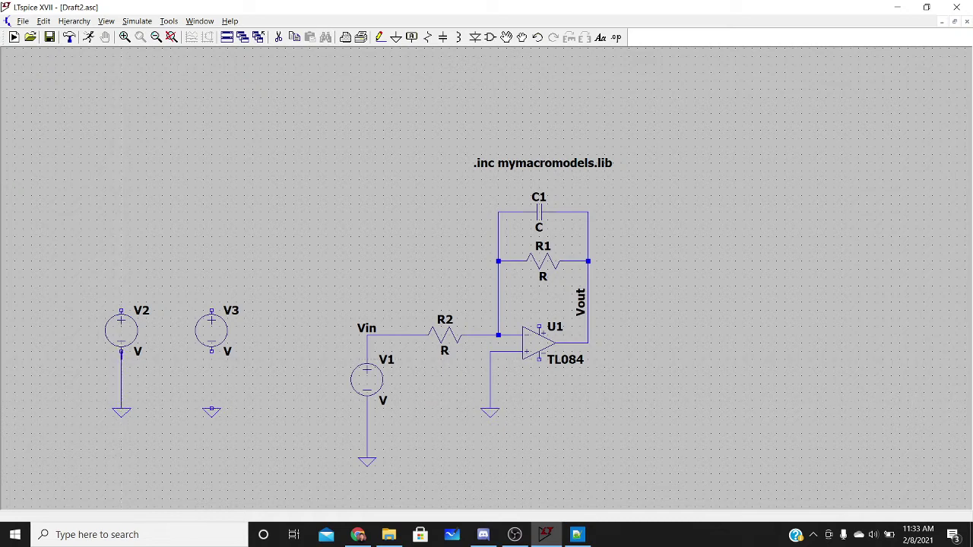
{"action": "left_click", "coordinate": [211, 410]}
{"action": "left_click", "coordinate": [212, 351]}
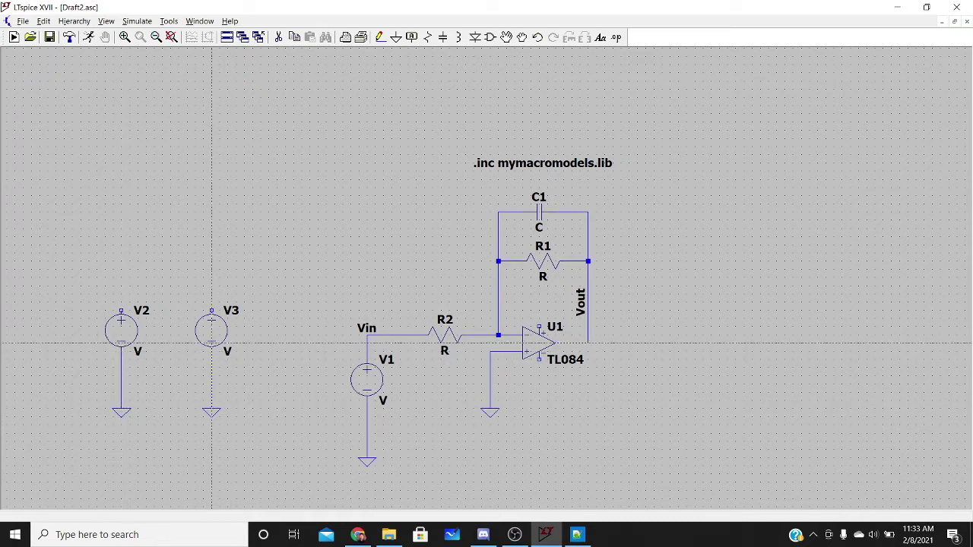
{"action": "key", "text": "Escape"}
{"action": "right_click", "coordinate": [220, 332]}
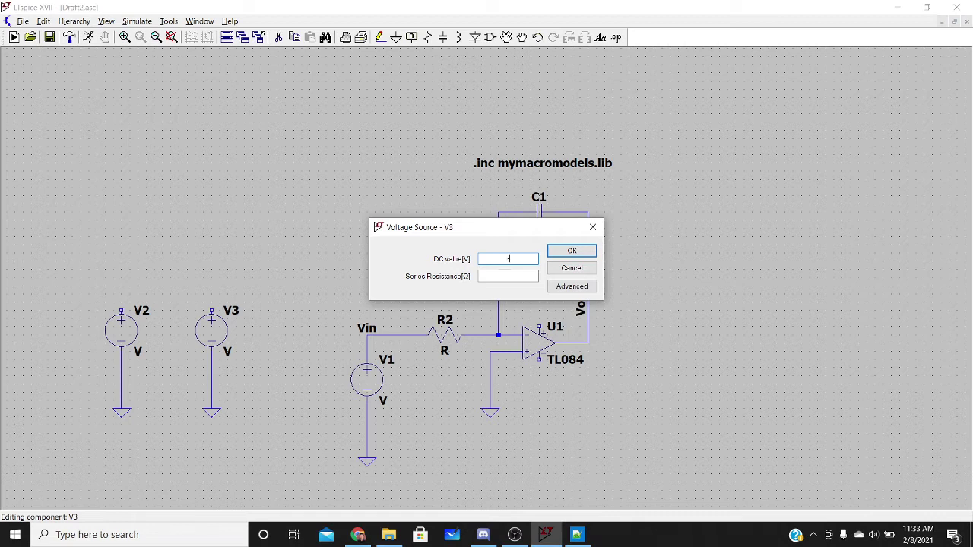
{"action": "type", "text": "-1oV"}
{"action": "key", "text": "Return"}
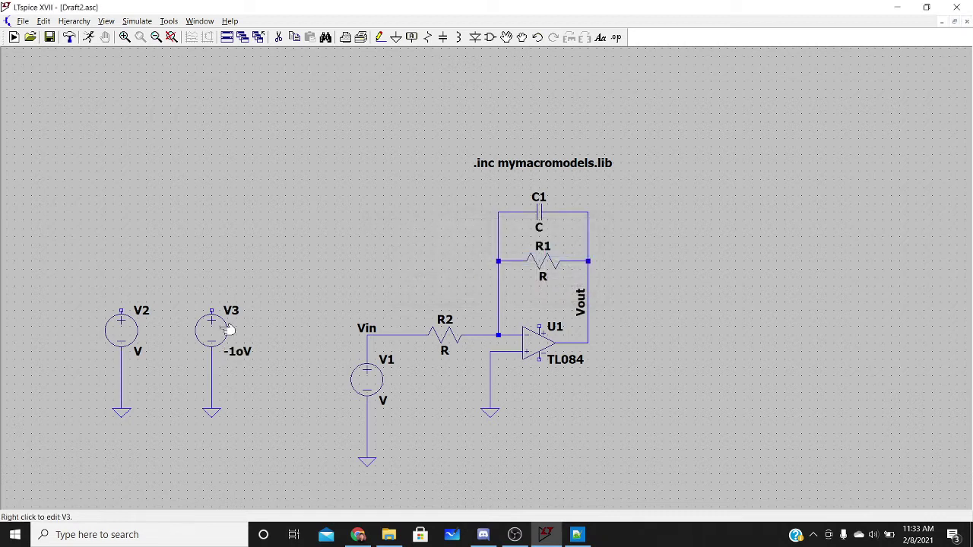
Set the DC value of voltage source V3 to -10V.
{"action": "right_click", "coordinate": [220, 331]}
{"action": "type", "text": "-10V"}
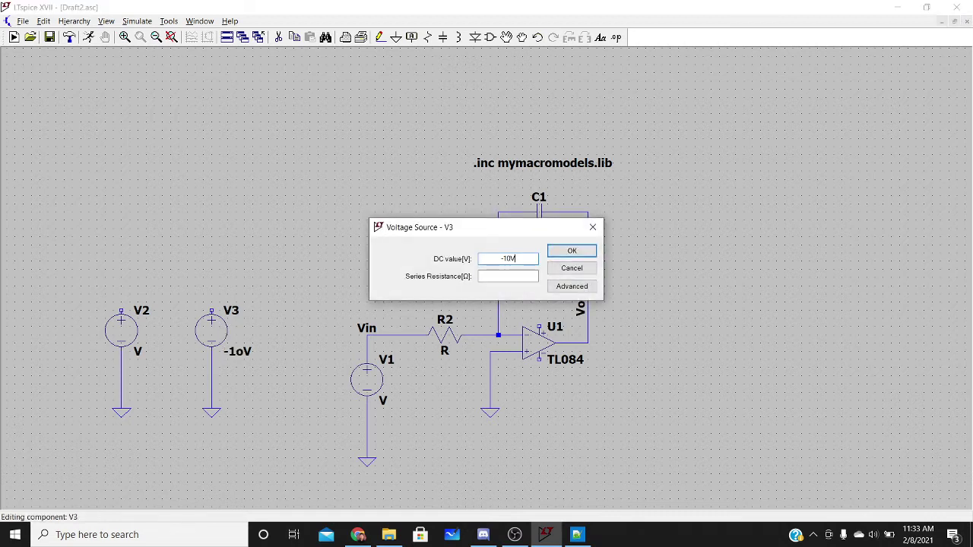
{"action": "key", "text": "Return"}
Set the DC value of voltage source V2 to 10V.
{"action": "right_click", "coordinate": [124, 337]}
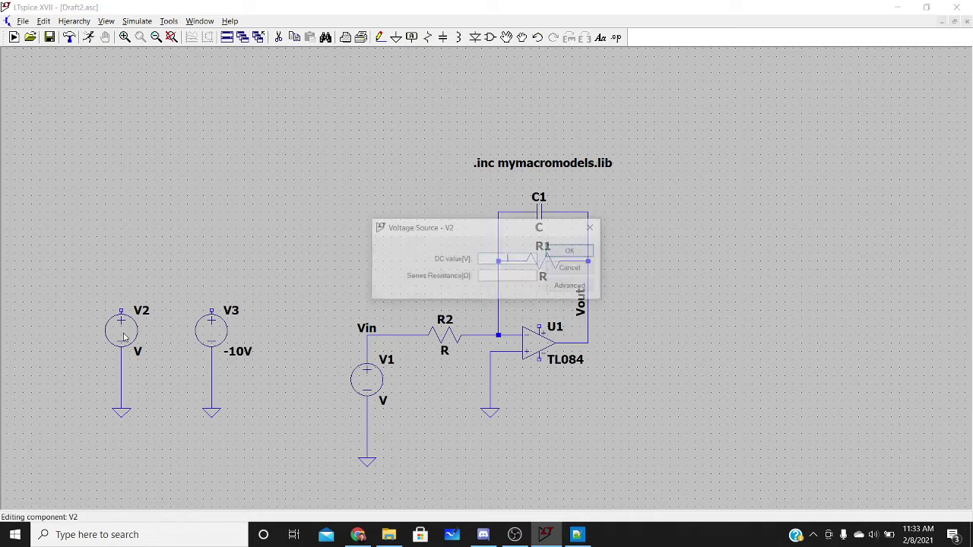
{"action": "type", "text": "10"}
{"action": "key", "text": "Return"}
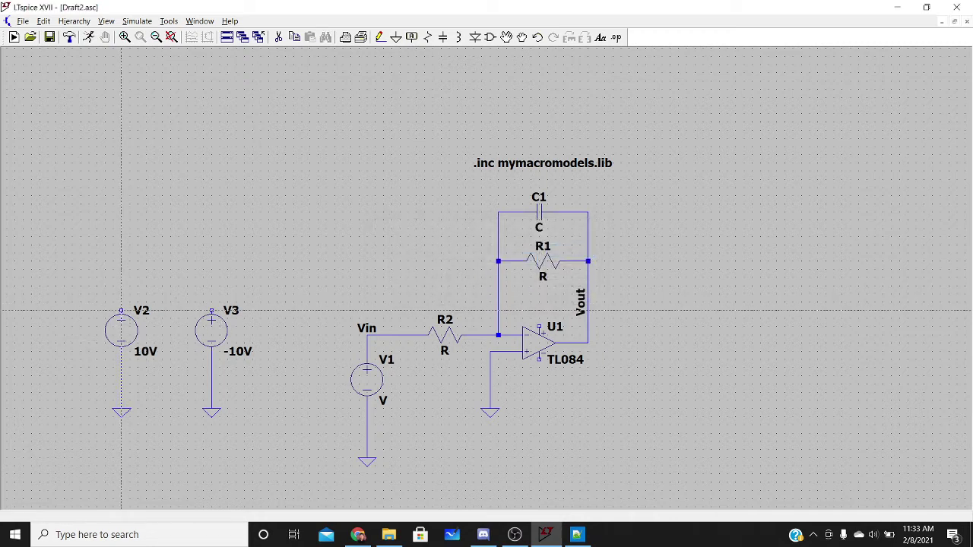
Draw a vertical wire upward from the positive terminal of V2 and another of equal length from V3.
{"action": "left_click", "coordinate": [121, 311]}
{"action": "left_click", "coordinate": [120, 245]}
{"action": "right_click", "coordinate": [245, 247]}
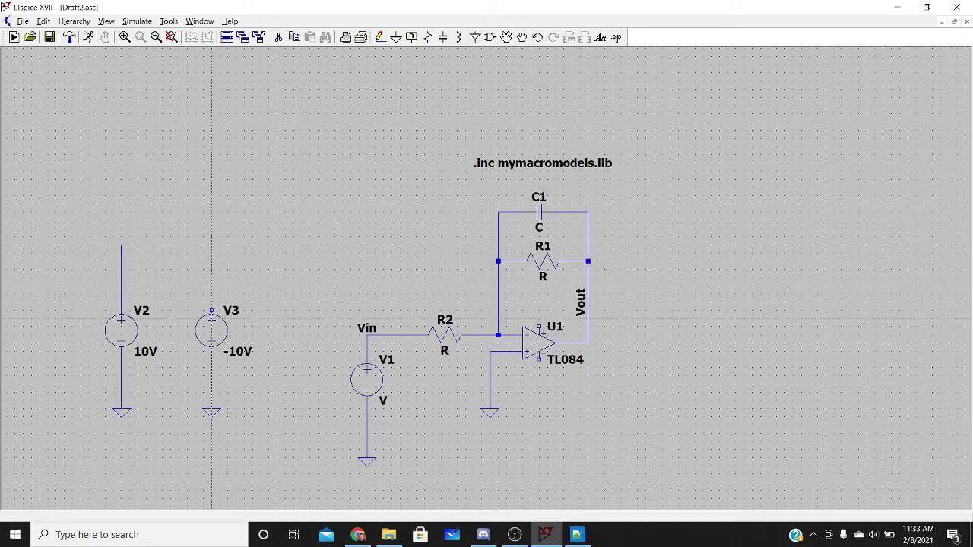
{"action": "left_click", "coordinate": [211, 311]}
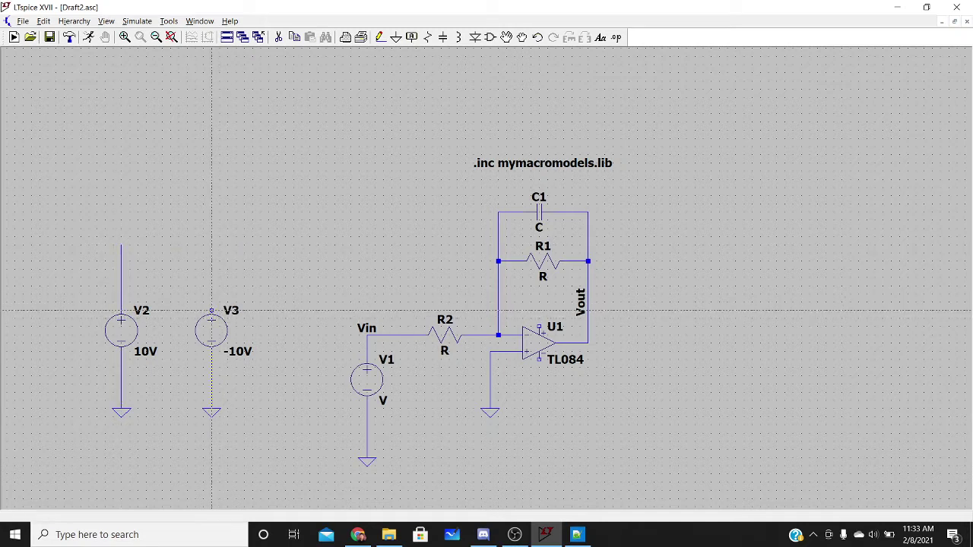
{"action": "left_click", "coordinate": [212, 245]}
{"action": "right_click", "coordinate": [212, 244]}
Label the upper end of V2's wire as net V+, with the label rotated vertically.
{"action": "key", "text": "F4"}
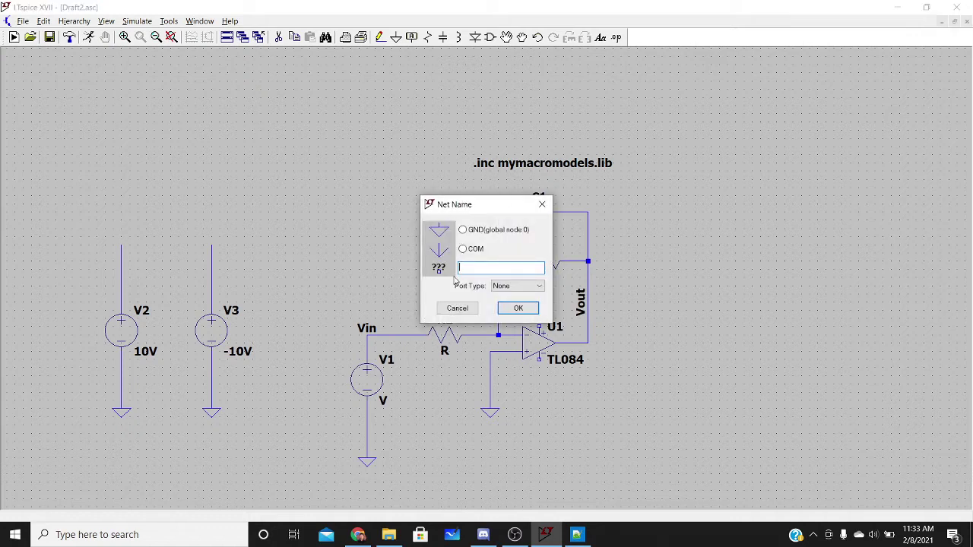
{"action": "type", "text": "V+"}
{"action": "key", "text": "Return"}
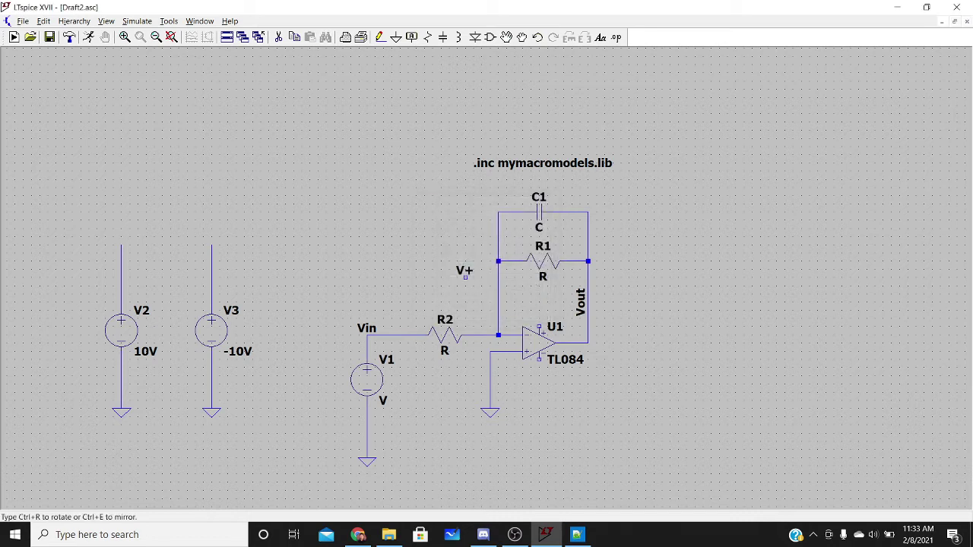
{"action": "left_click", "coordinate": [120, 245]}
{"action": "key", "text": "Escape"}
Place vertical V- net labels on the upper end of V3's wire and on the op-amp's negative supply pin.
{"action": "key", "text": "F4"}
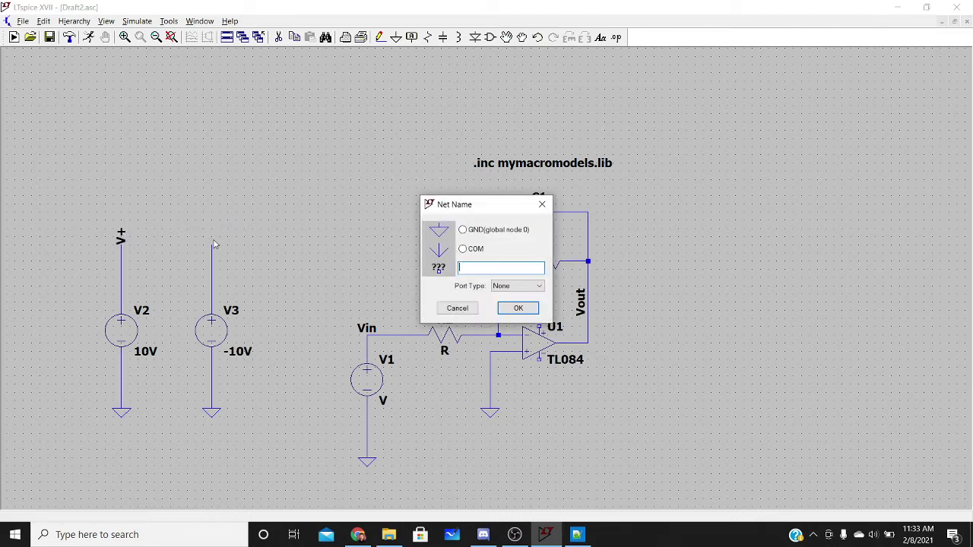
{"action": "type", "text": "v"}
{"action": "key", "text": "BackSpace"}
{"action": "key", "text": "Return"}
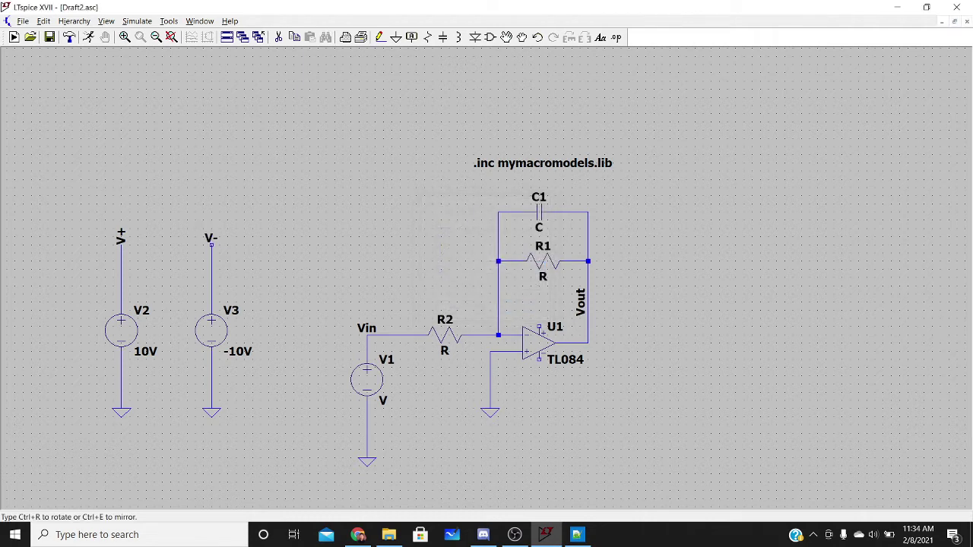
{"action": "key", "text": "ctrl+r"}
{"action": "left_click", "coordinate": [212, 245]}
{"action": "left_click", "coordinate": [538, 358]}
{"action": "key", "text": "Escape"}
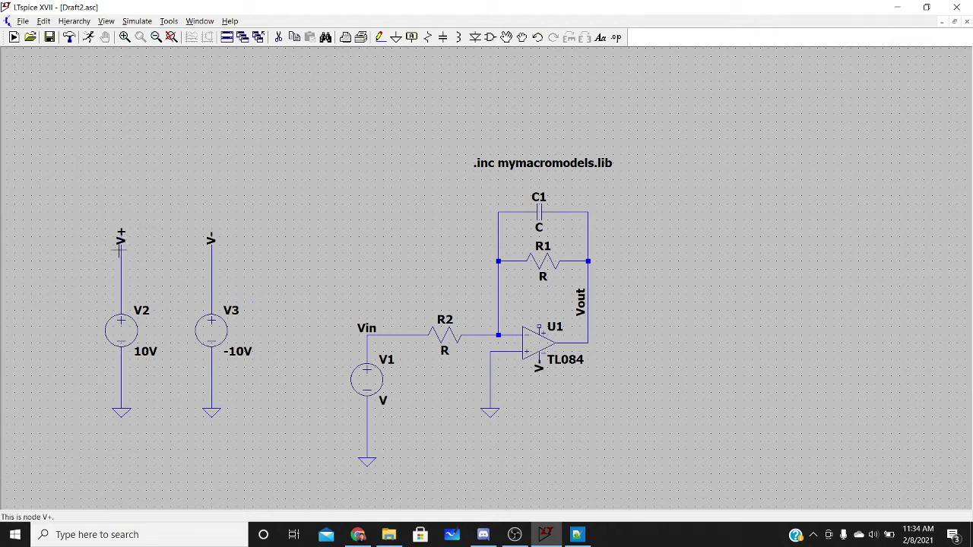
Copy the V+ net label from V2's wire onto the op-amp's positive supply pin.
{"action": "key", "text": "F6"}
{"action": "left_click", "coordinate": [120, 242]}
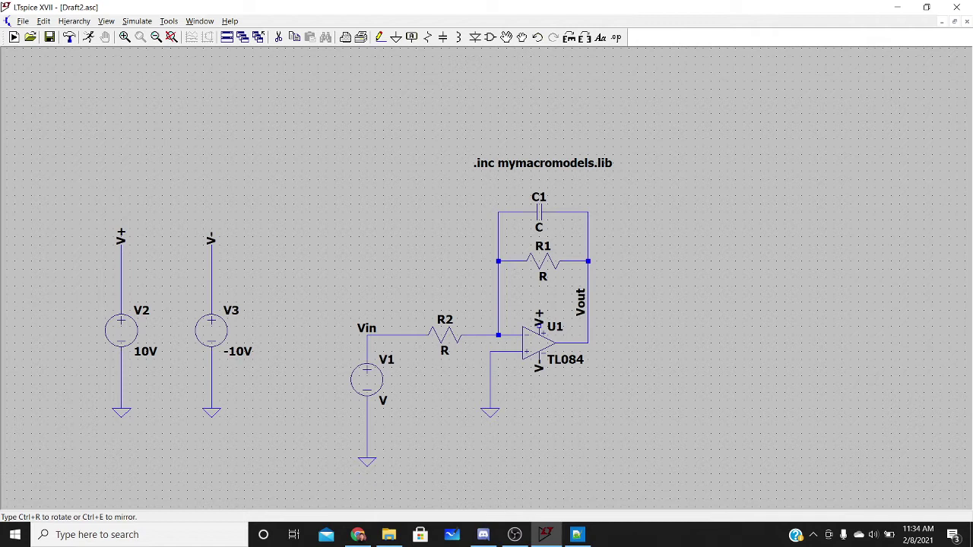
{"action": "left_click", "coordinate": [539, 323]}
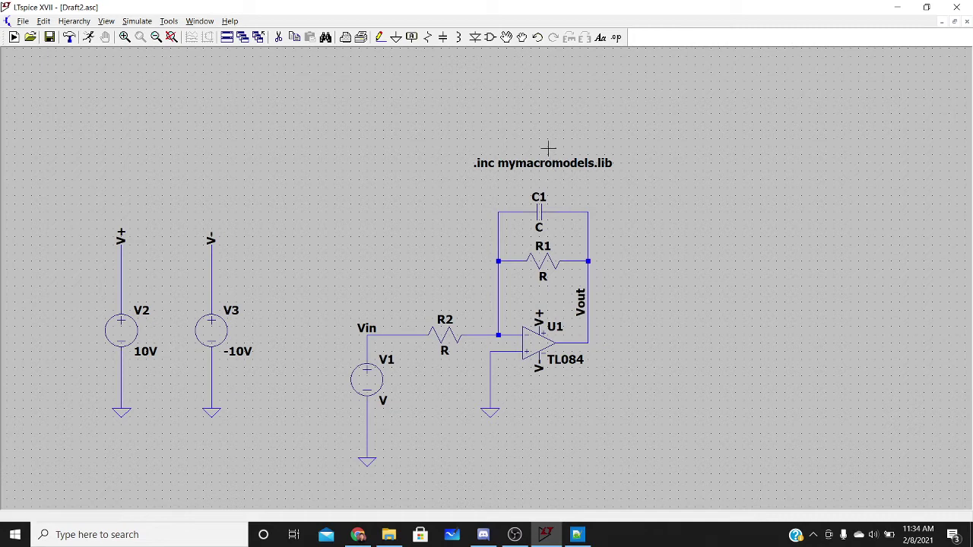
Move the .inc directive to the empty area above Vin and add the SPICE directive ".ac dec 100 1 10k" below it.
{"action": "left_click_drag", "start_coordinate": [544, 163], "coordinate": [370, 190]}
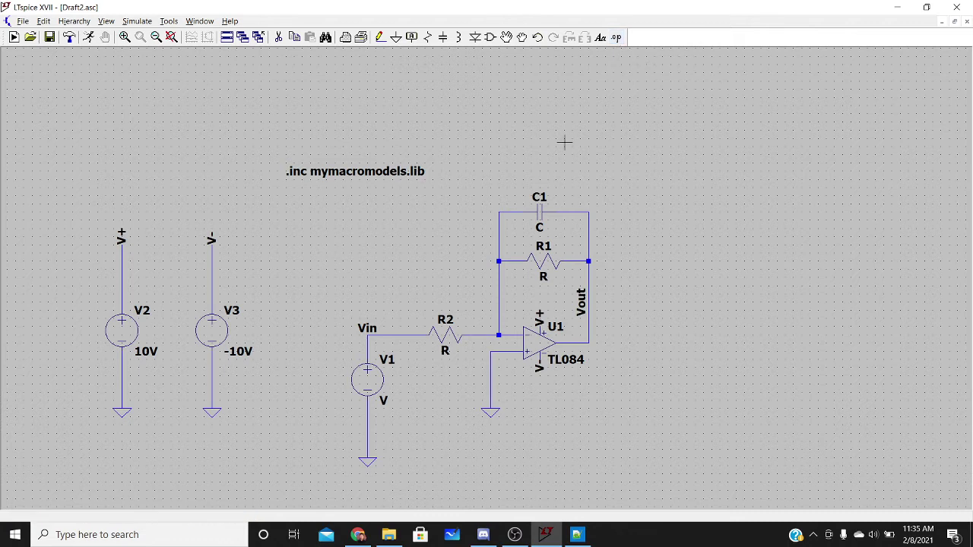
{"action": "left_click", "coordinate": [616, 38]}
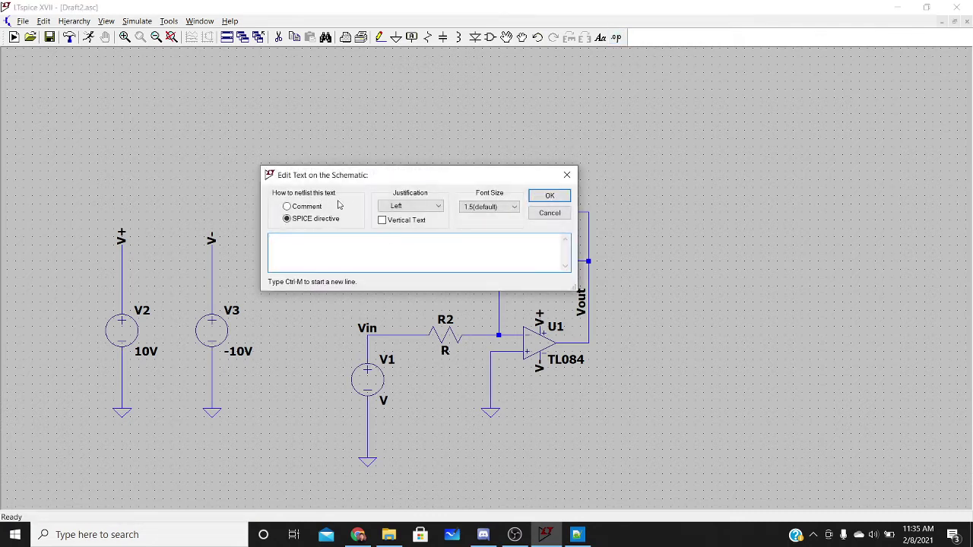
{"action": "left_click_drag", "start_coordinate": [381, 174], "coordinate": [580, 82]}
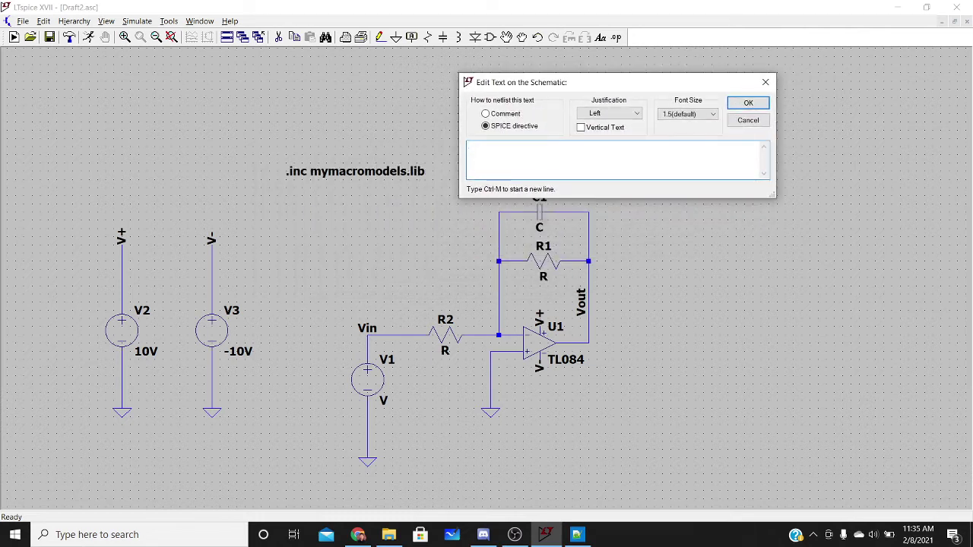
{"action": "type", "text": "ac dec 100 1 10k"}
{"action": "left_click", "coordinate": [748, 102]}
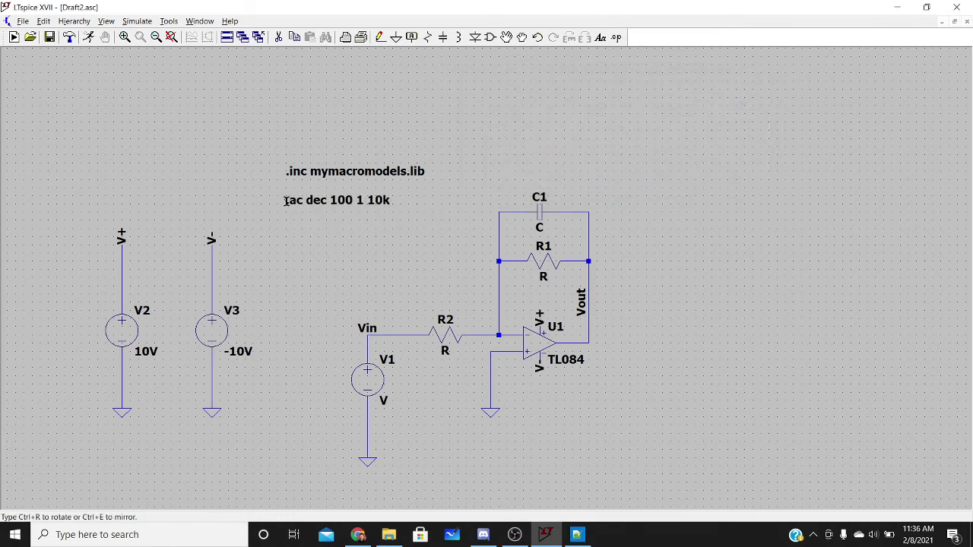
{"action": "left_click", "coordinate": [286, 199]}
Set the capacitance of feedback capacitor C1 to 318n.
{"action": "right_click", "coordinate": [540, 213]}
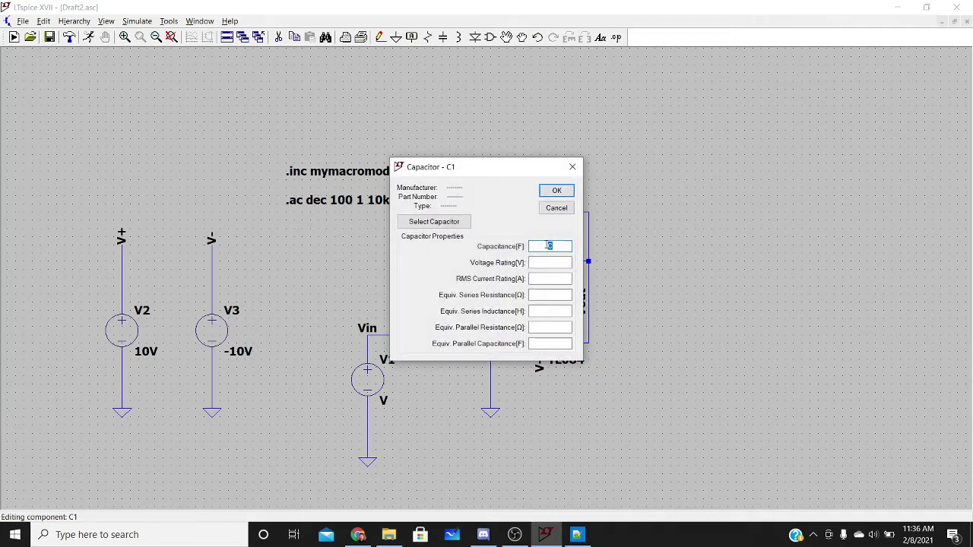
{"action": "left_click_drag", "start_coordinate": [504, 165], "coordinate": [424, 70]}
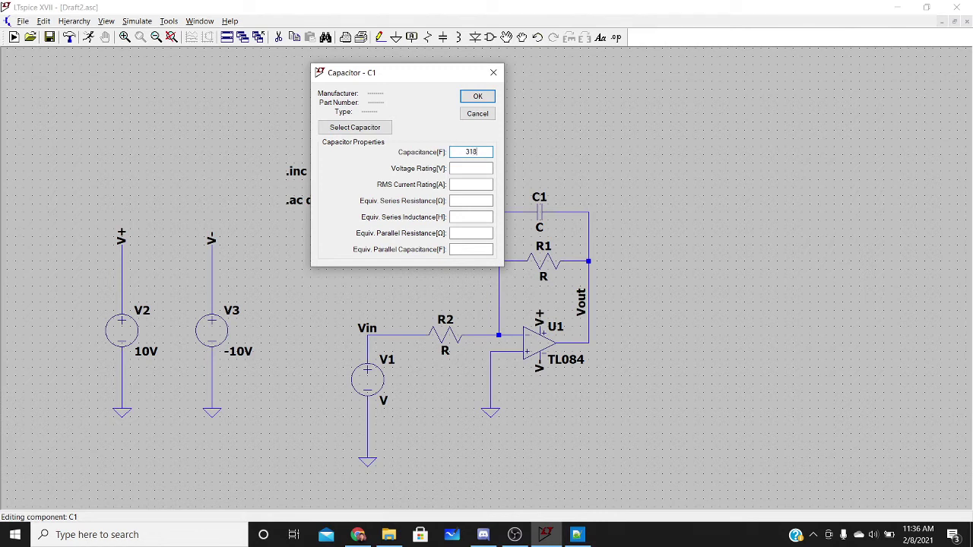
{"action": "type", "text": "n"}
{"action": "key", "text": "Return"}
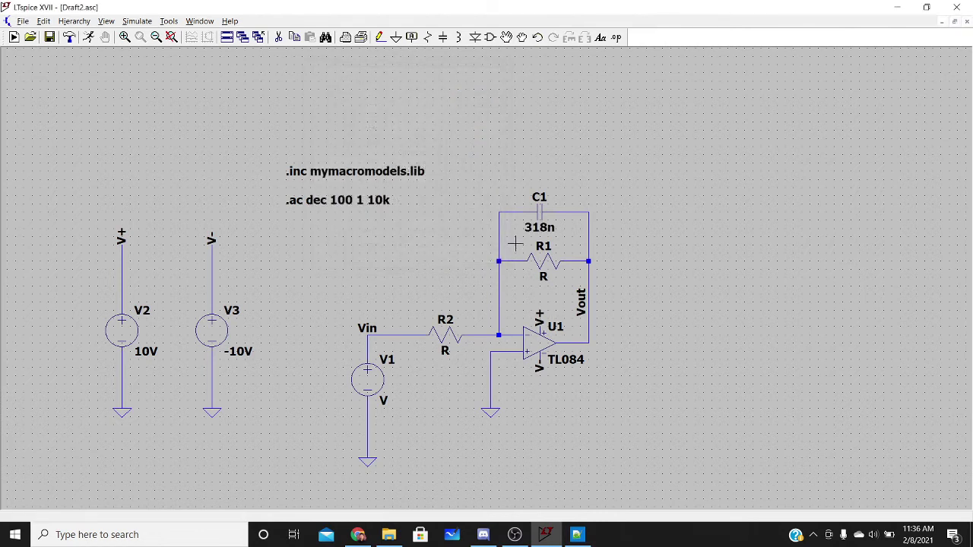
Set the values of resistors R1 and R2 to 1k each.
{"action": "right_click", "coordinate": [545, 277]}
{"action": "type", "text": "1k"}
{"action": "key", "text": "Return"}
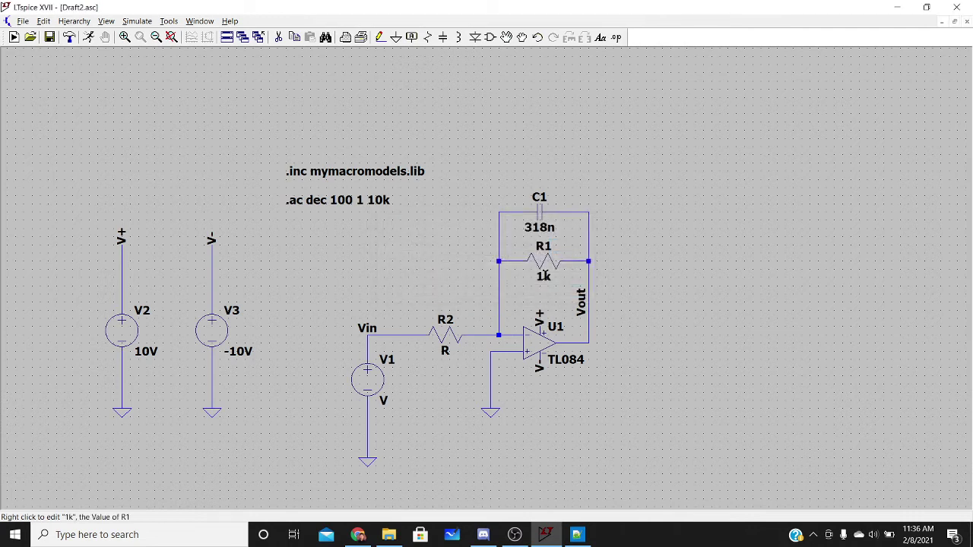
{"action": "right_click", "coordinate": [450, 352]}
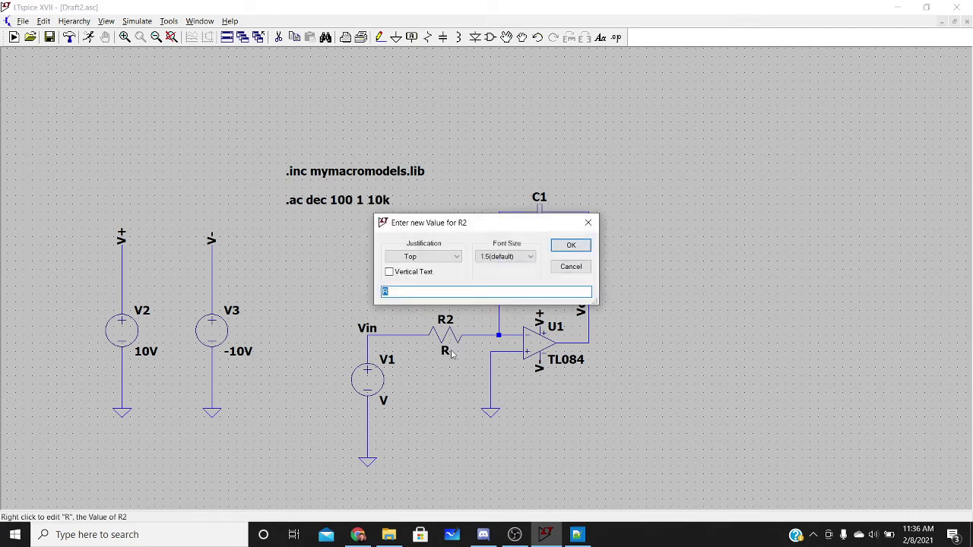
{"action": "type", "text": "1k"}
{"action": "key", "text": "Return"}
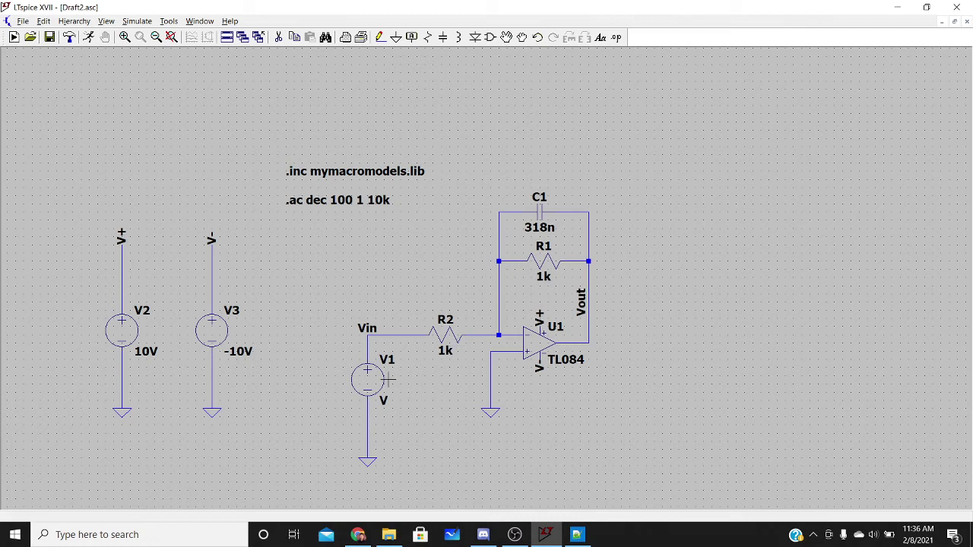
Set the small-signal AC amplitude of voltage source V1 to 1.
{"action": "left_click", "coordinate": [50, 39]}
{"action": "left_click", "coordinate": [573, 290]}
{"action": "right_click", "coordinate": [367, 378]}
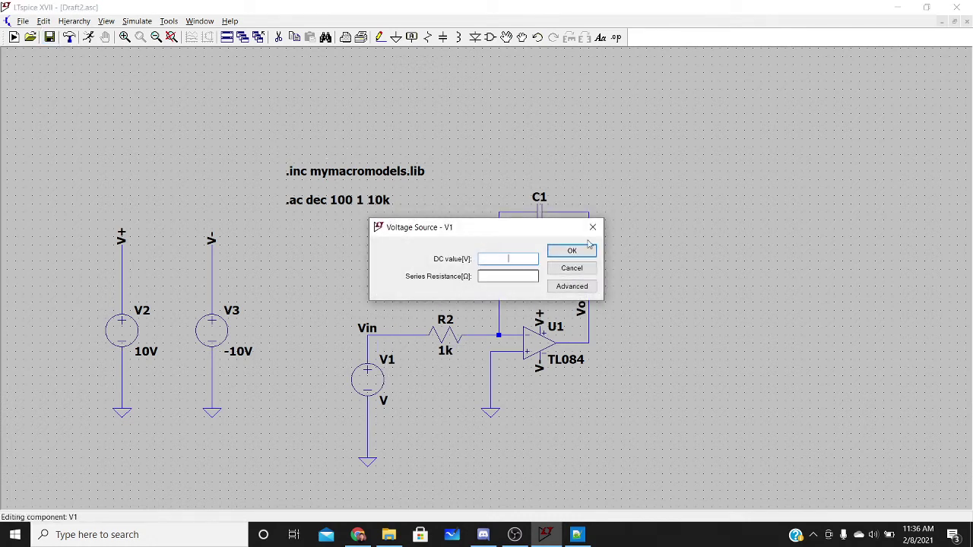
{"action": "left_click", "coordinate": [571, 285]}
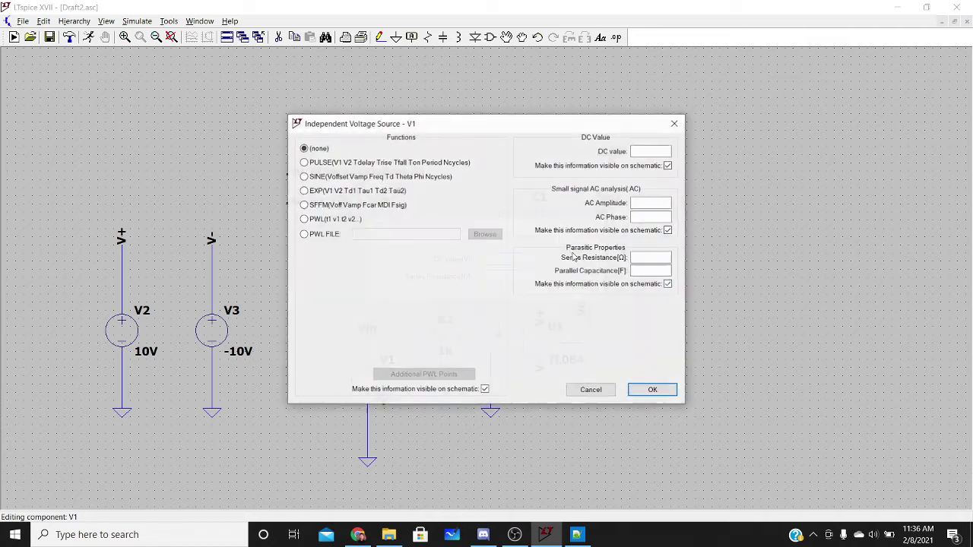
{"action": "left_click", "coordinate": [651, 203]}
{"action": "type", "text": "1"}
{"action": "left_click", "coordinate": [653, 390]}
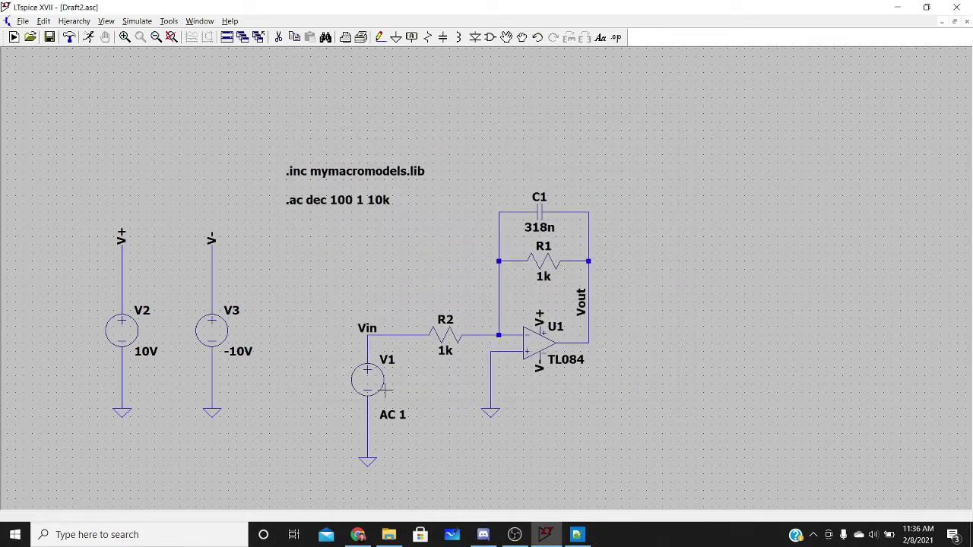
{"action": "left_click", "coordinate": [23, 20]}
{"action": "left_click", "coordinate": [72, 89]}
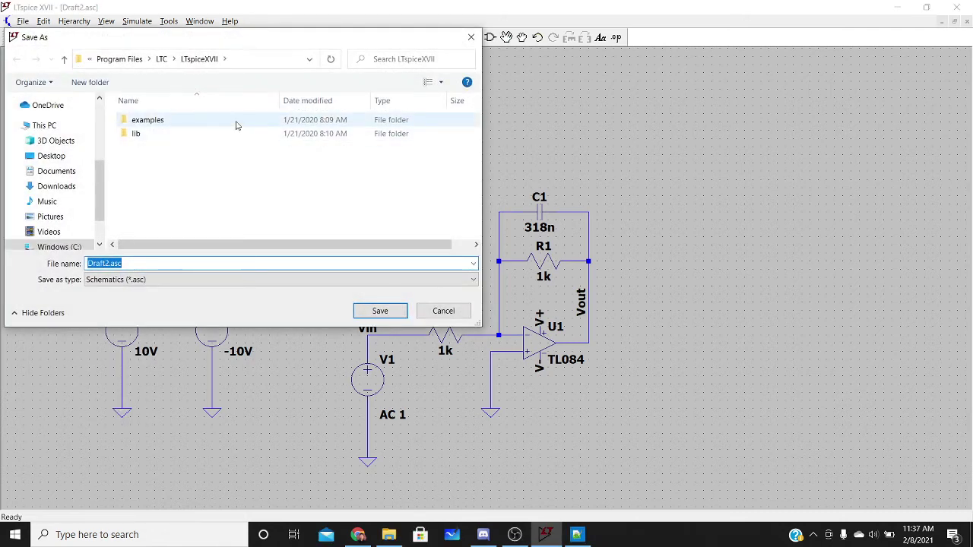
{"action": "left_click", "coordinate": [59, 156]}
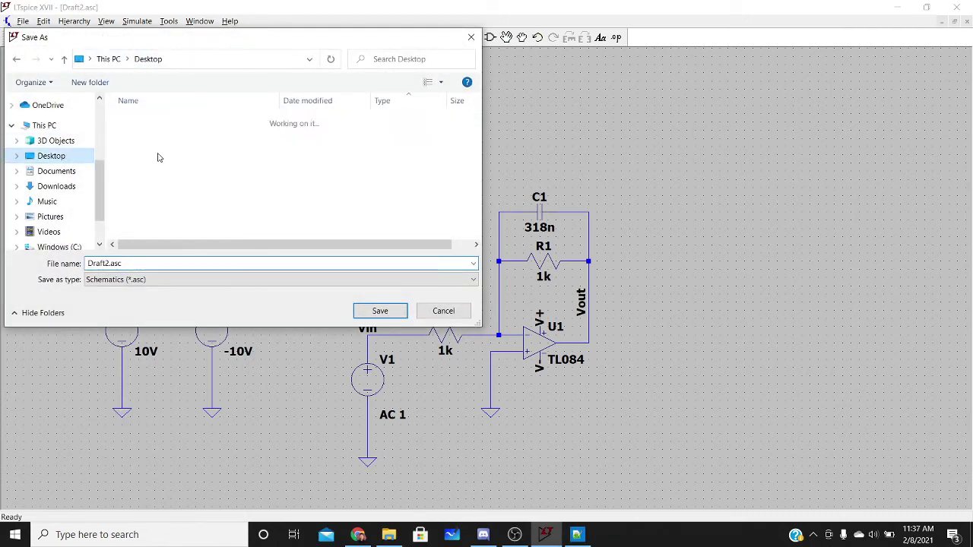
{"action": "scroll", "coordinate": [198, 194], "scroll_direction": "down", "scroll_amount": 3}
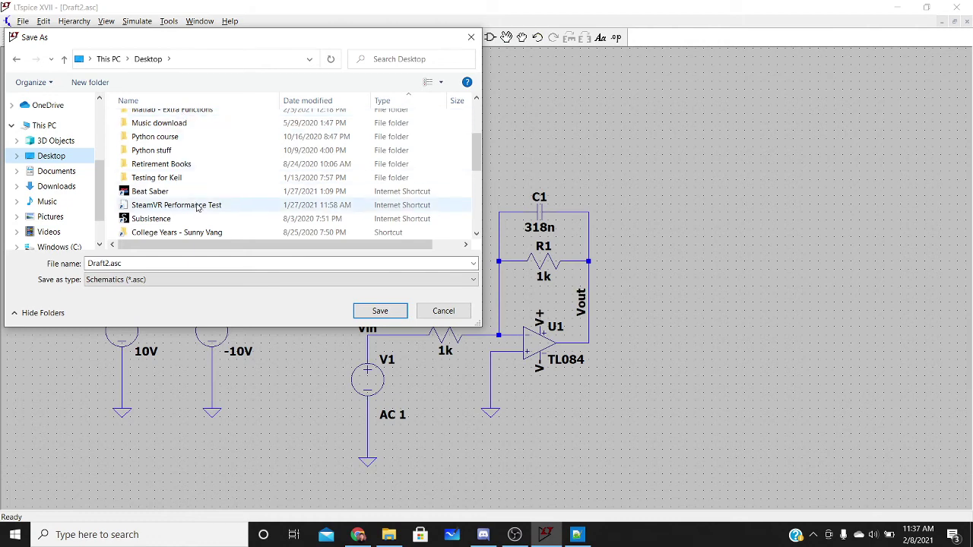
{"action": "scroll", "coordinate": [197, 206], "scroll_direction": "up", "scroll_amount": 2}
{"action": "scroll", "coordinate": [204, 186], "scroll_direction": "down", "scroll_amount": 2}
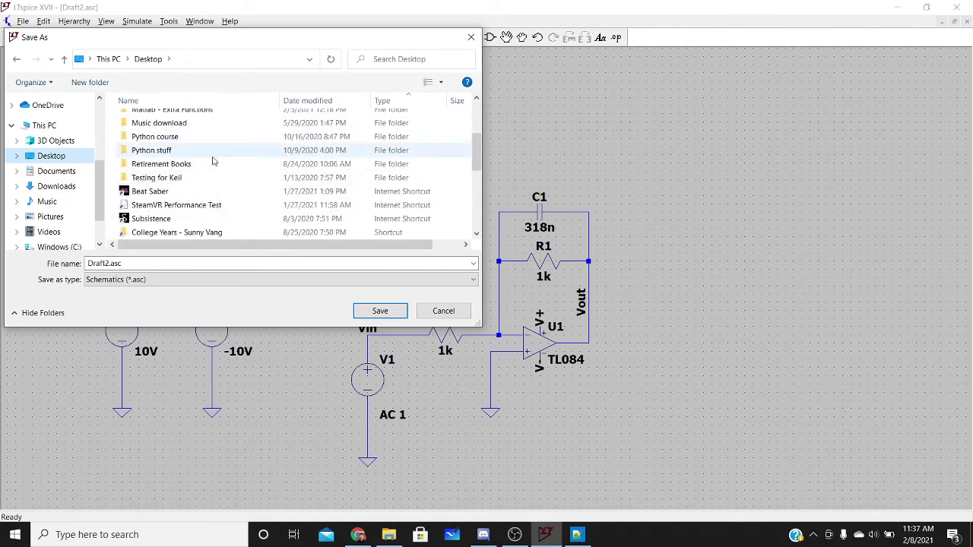
{"action": "scroll", "coordinate": [213, 162], "scroll_direction": "up", "scroll_amount": 3}
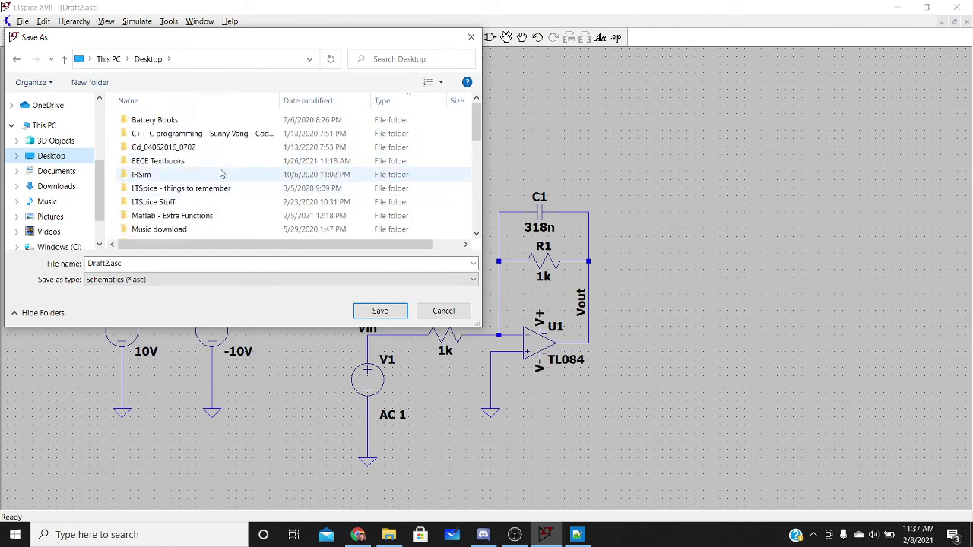
{"action": "left_click", "coordinate": [470, 38]}
Save the schematic as LTspiceWorkshop in the LTspiceWorkshopSim folder, reached through IEEE Workshop 2021 on the Desktop.
{"action": "left_click", "coordinate": [20, 21]}
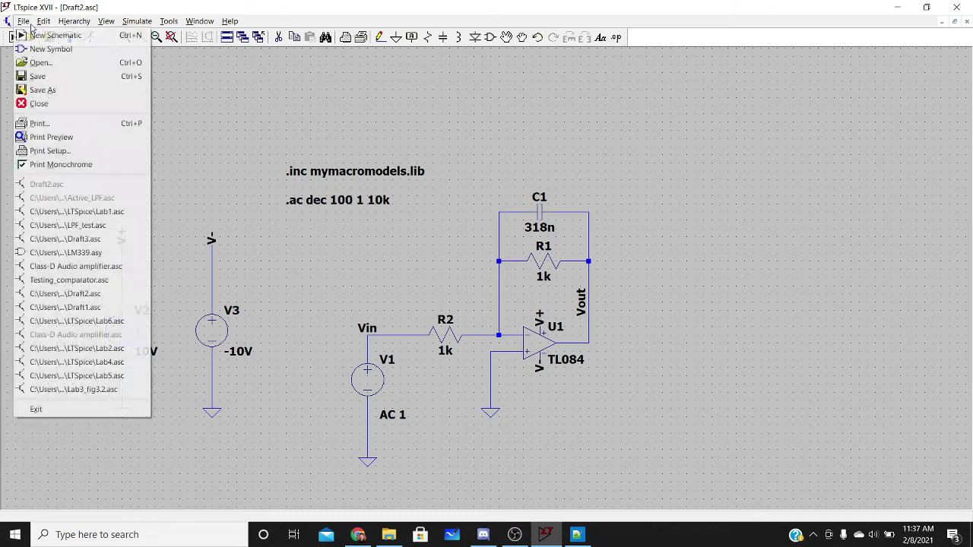
{"action": "left_click", "coordinate": [57, 89]}
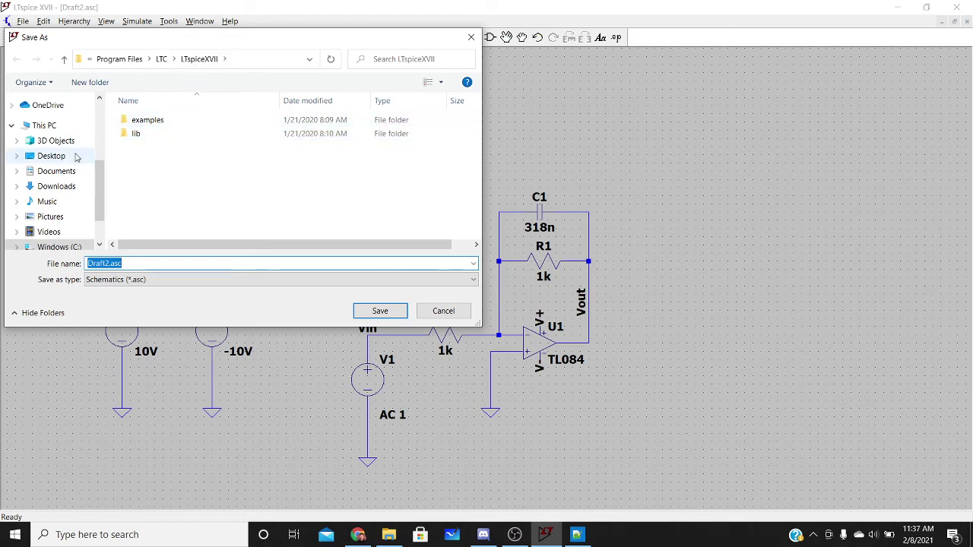
{"action": "left_click", "coordinate": [51, 156]}
{"action": "scroll", "coordinate": [202, 193], "scroll_direction": "down", "scroll_amount": 5}
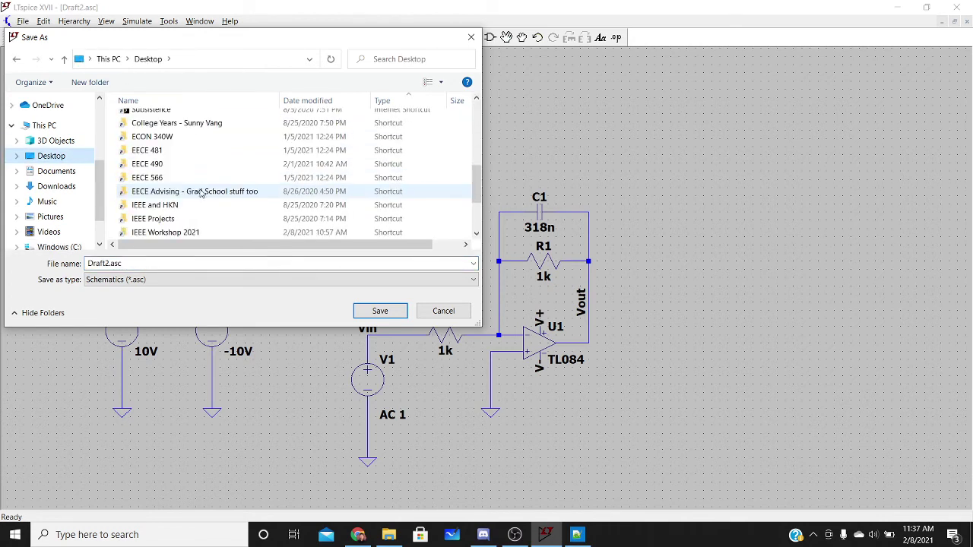
{"action": "scroll", "coordinate": [228, 175], "scroll_direction": "down", "scroll_amount": 2}
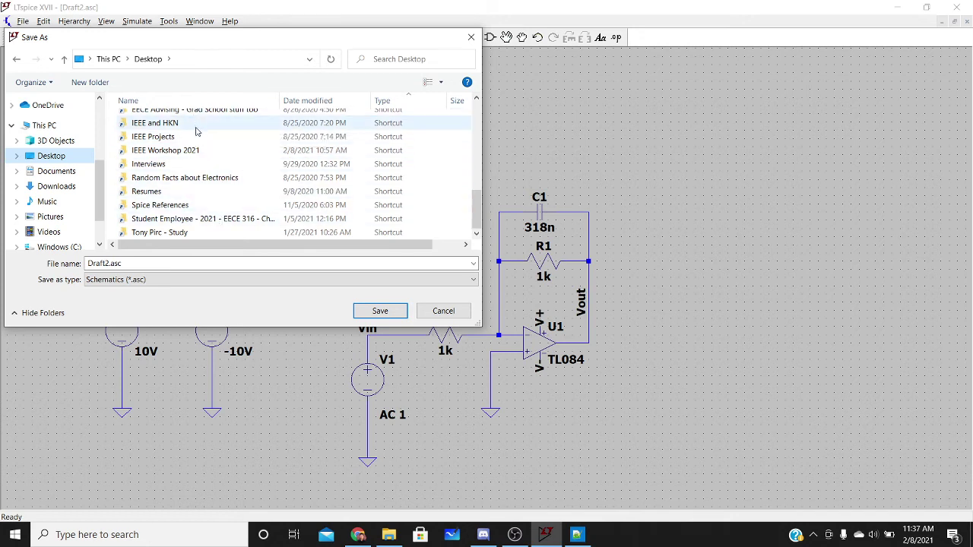
{"action": "double_click", "coordinate": [196, 150]}
{"action": "double_click", "coordinate": [195, 120]}
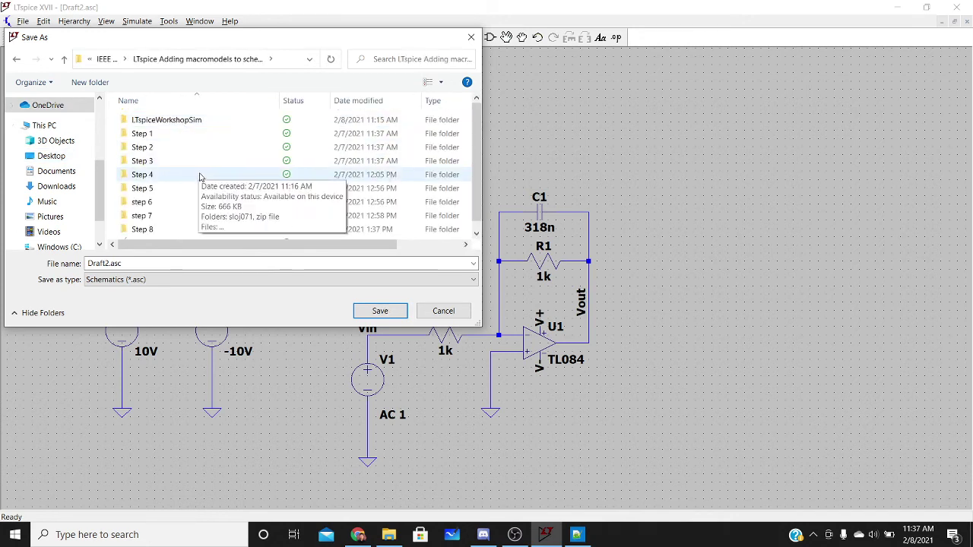
{"action": "double_click", "coordinate": [202, 120]}
{"action": "left_click", "coordinate": [296, 267]}
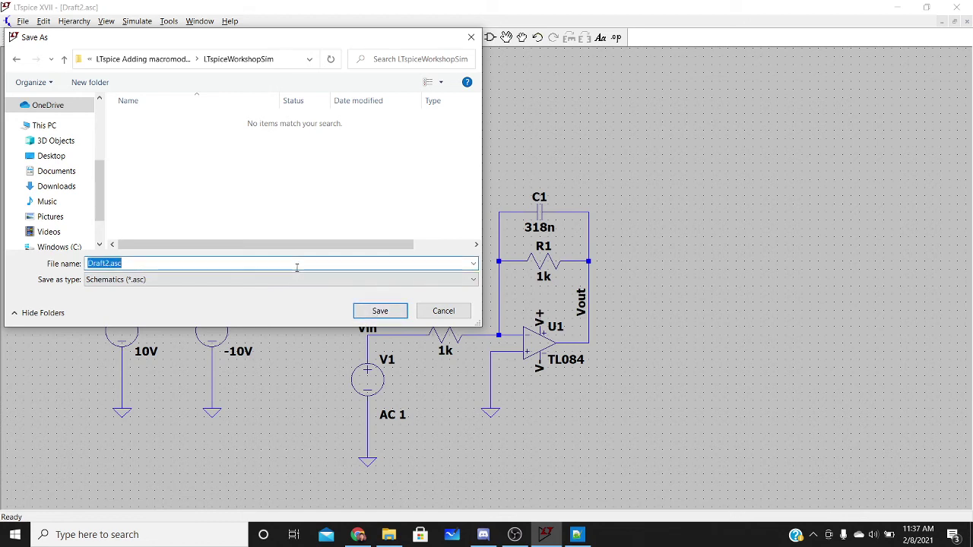
{"action": "type", "text": "LTspiceWorkshop"}
{"action": "key", "text": "Return"}
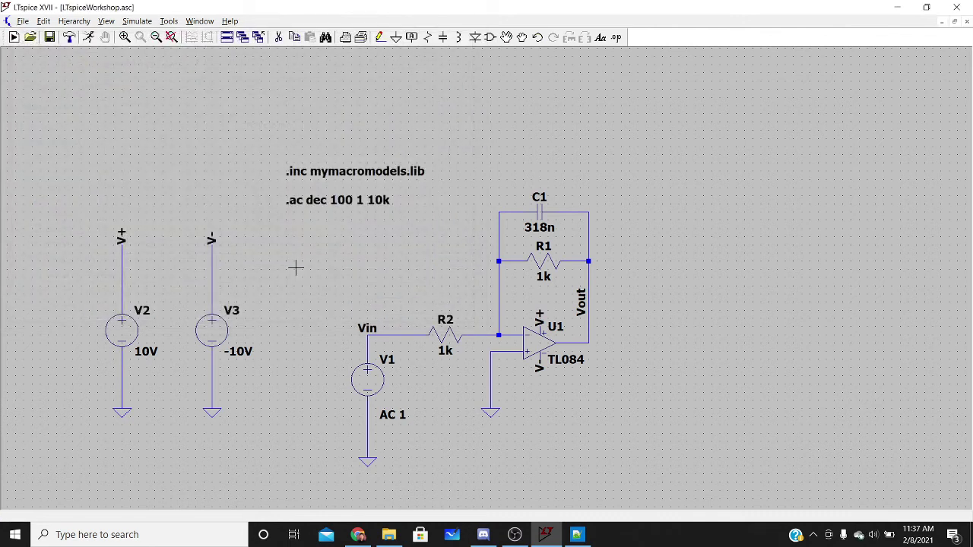
Run the AC analysis and plot the magnitude of V(vout) without the phase curve.
{"action": "left_click", "coordinate": [88, 38]}
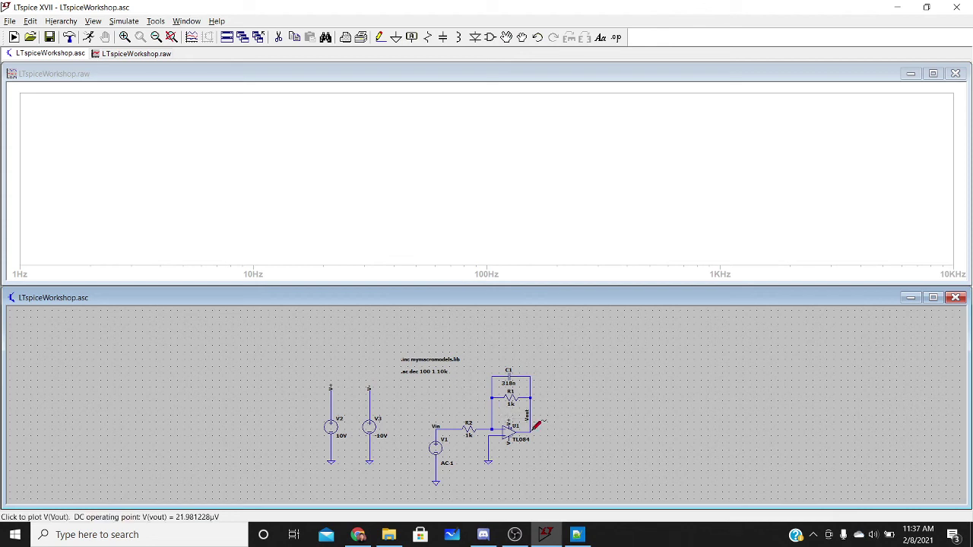
{"action": "left_click", "coordinate": [534, 428]}
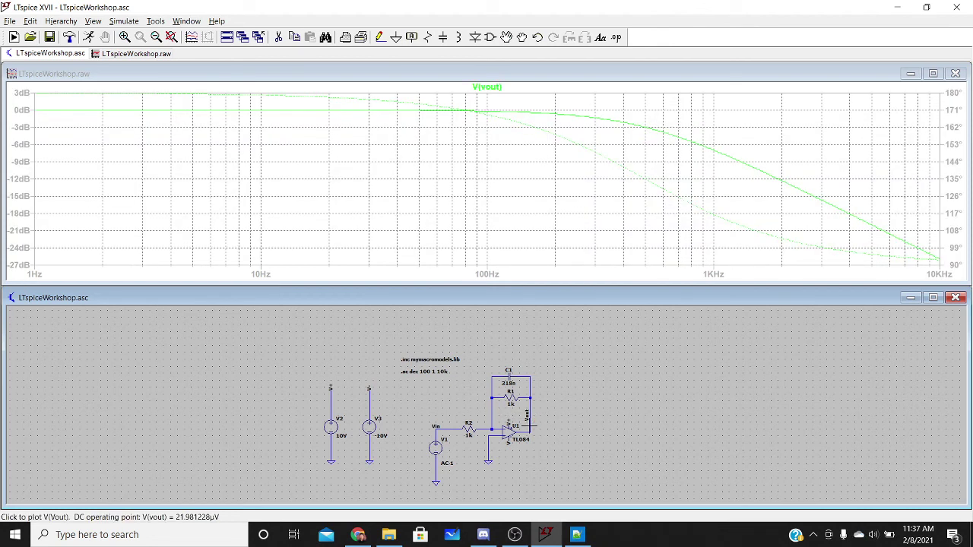
{"action": "right_click", "coordinate": [956, 178]}
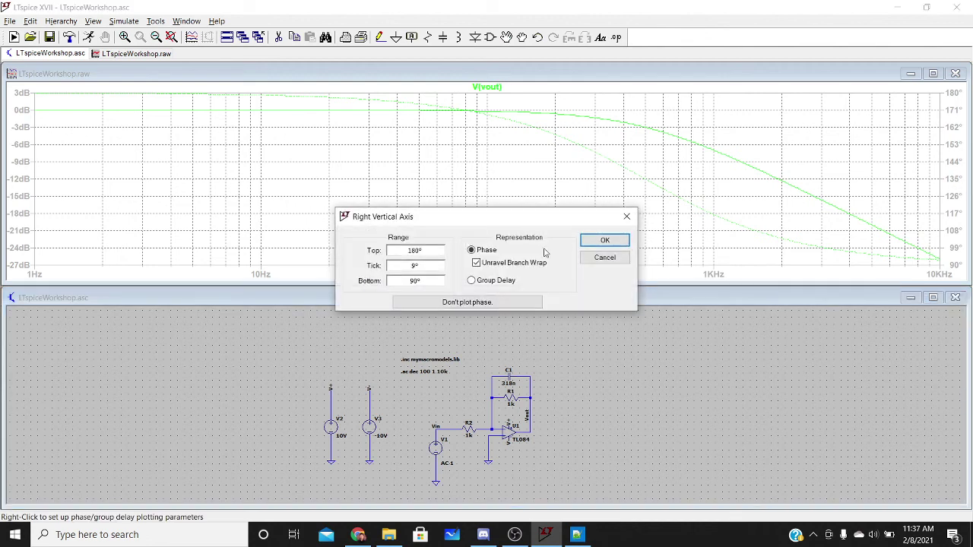
{"action": "left_click", "coordinate": [488, 301]}
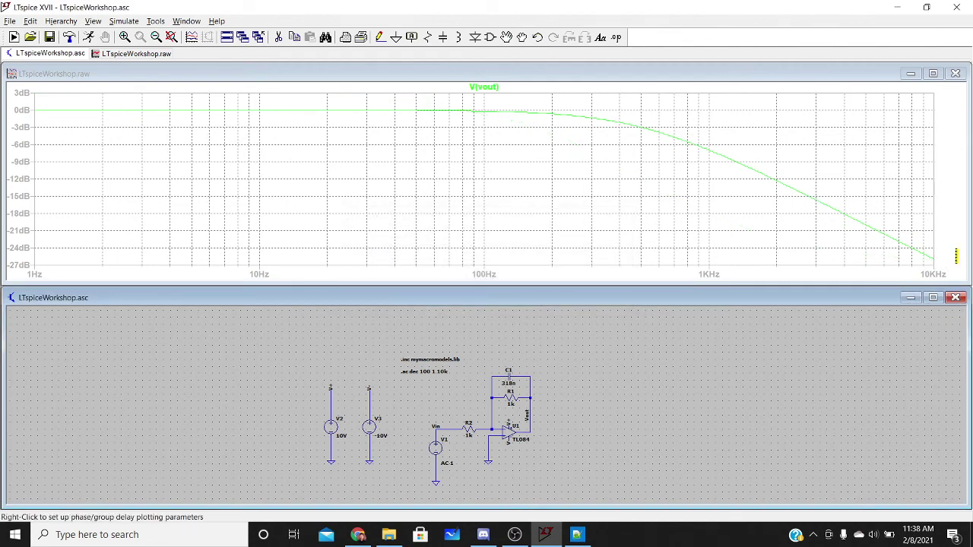
Attach a cursor to the V(vout) trace and place it at the -3 dB point to read the cutoff frequency.
{"action": "left_click", "coordinate": [494, 89]}
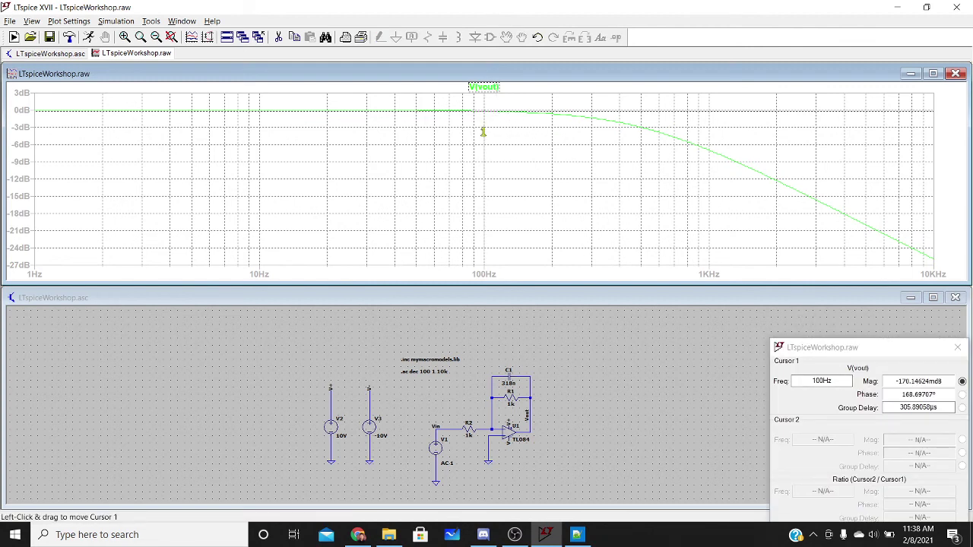
{"action": "left_click_drag", "start_coordinate": [484, 130], "coordinate": [642, 180]}
{"action": "mouse_move", "coordinate": [298, 155]}
{"action": "left_mouse_down"}
{"action": "mouse_move", "coordinate": [263, 158]}
{"action": "mouse_move", "coordinate": [641, 195]}
{"action": "mouse_move", "coordinate": [165, 169]}
{"action": "mouse_move", "coordinate": [345, 170]}
{"action": "left_mouse_up"}
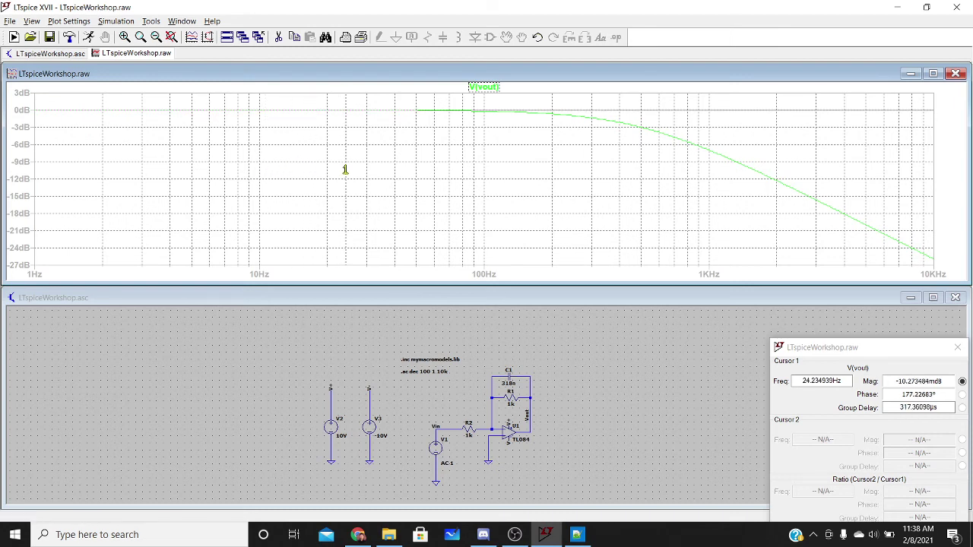
{"action": "mouse_move", "coordinate": [345, 170]}
{"action": "left_mouse_down"}
{"action": "mouse_move", "coordinate": [400, 170]}
{"action": "mouse_move", "coordinate": [300, 143]}
{"action": "mouse_move", "coordinate": [494, 130]}
{"action": "mouse_move", "coordinate": [600, 162]}
{"action": "mouse_move", "coordinate": [641, 163]}
{"action": "left_mouse_up"}
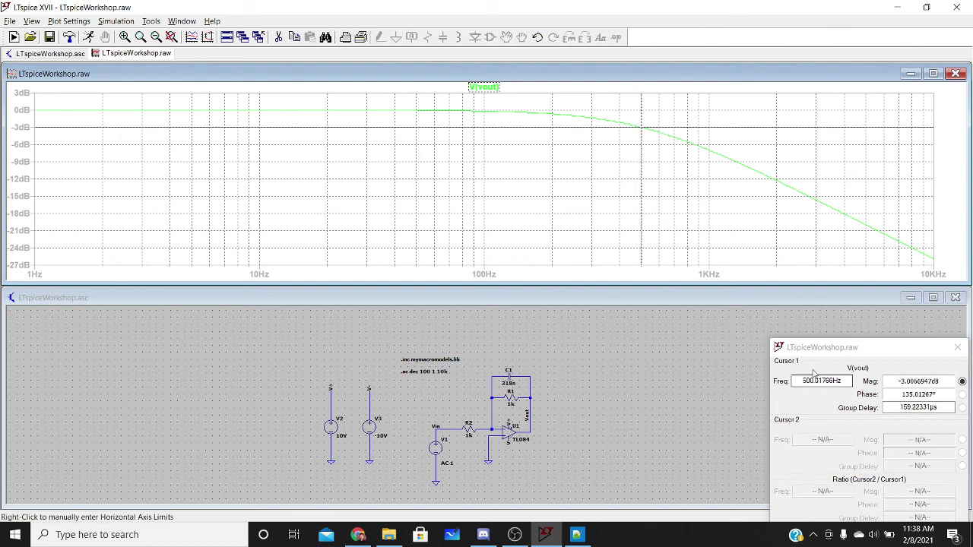
{"action": "double_click", "coordinate": [850, 380]}
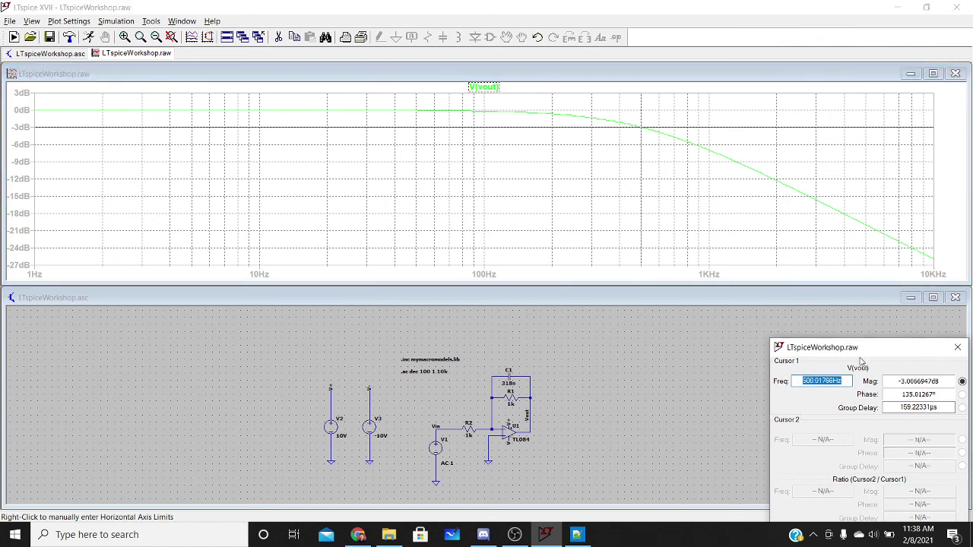
{"action": "left_click_drag", "start_coordinate": [873, 350], "coordinate": [860, 333]}
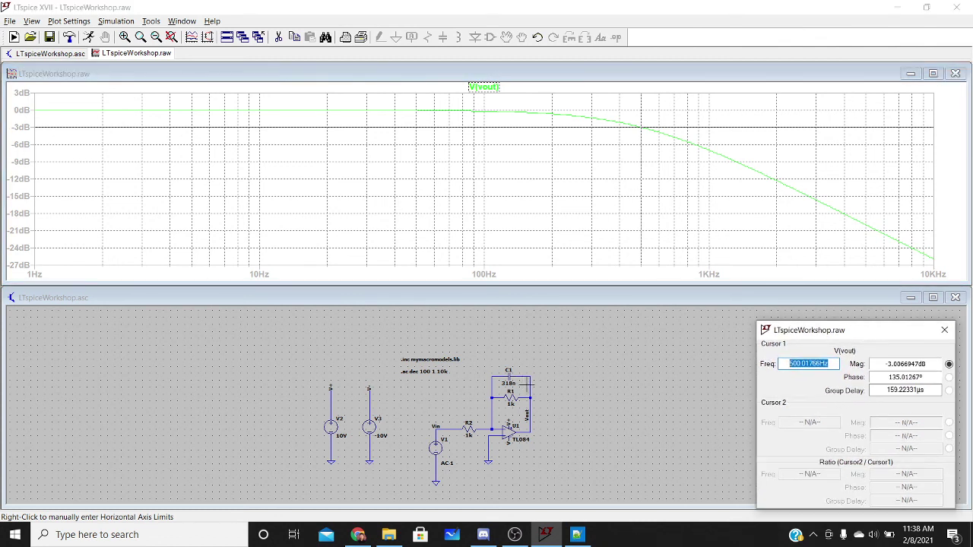